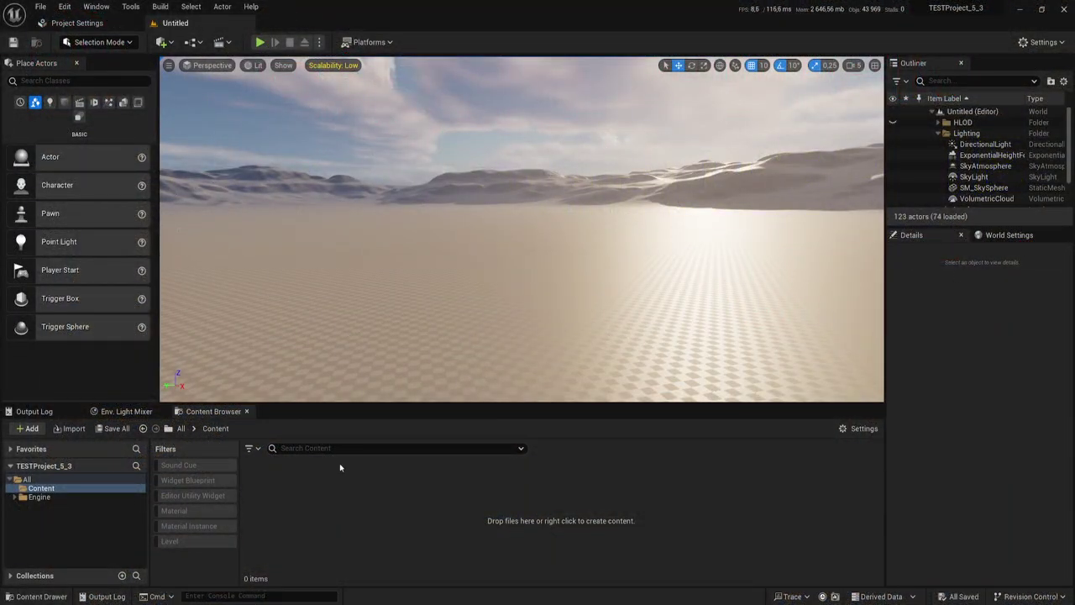
Add a Material from the Content Browser, keep the default name NewMaterial, and open it
{"action": "right_click", "coordinate": [372, 487]}
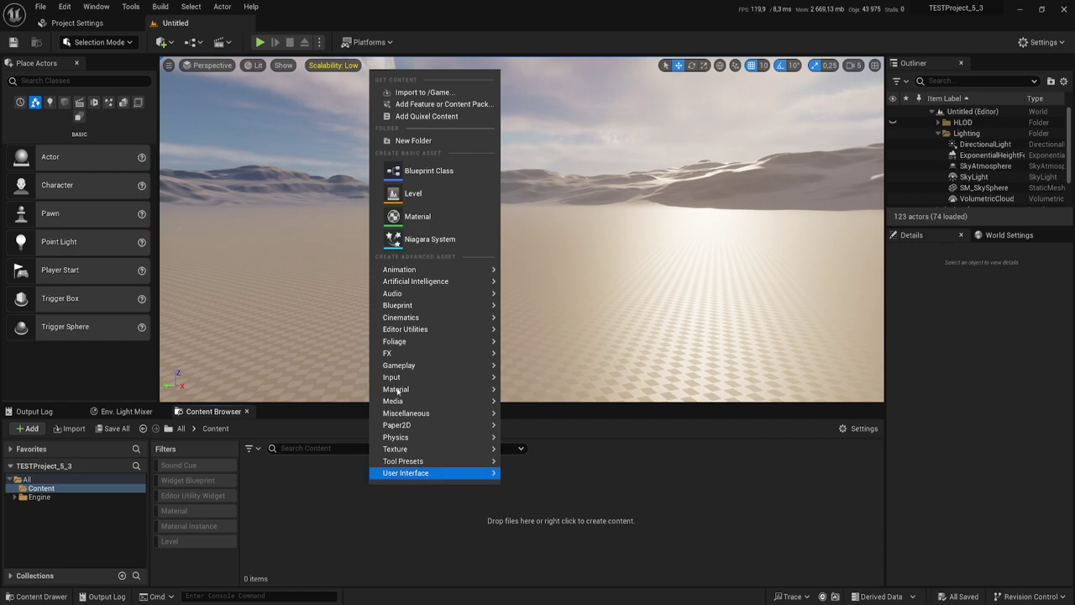
{"action": "left_click", "coordinate": [418, 216]}
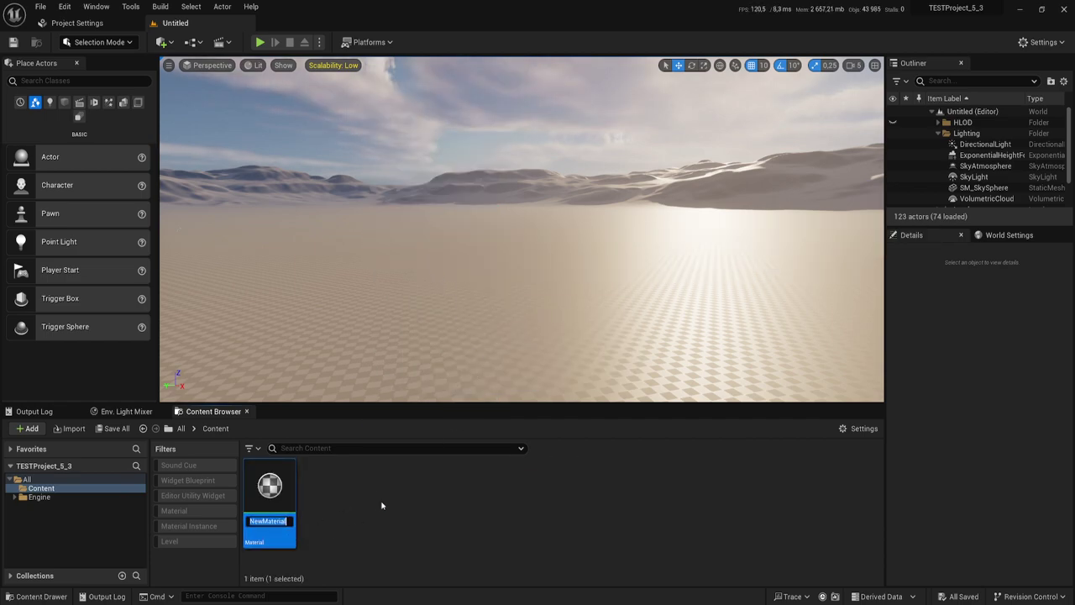
{"action": "key", "text": "Return"}
{"action": "key", "text": "Return"}
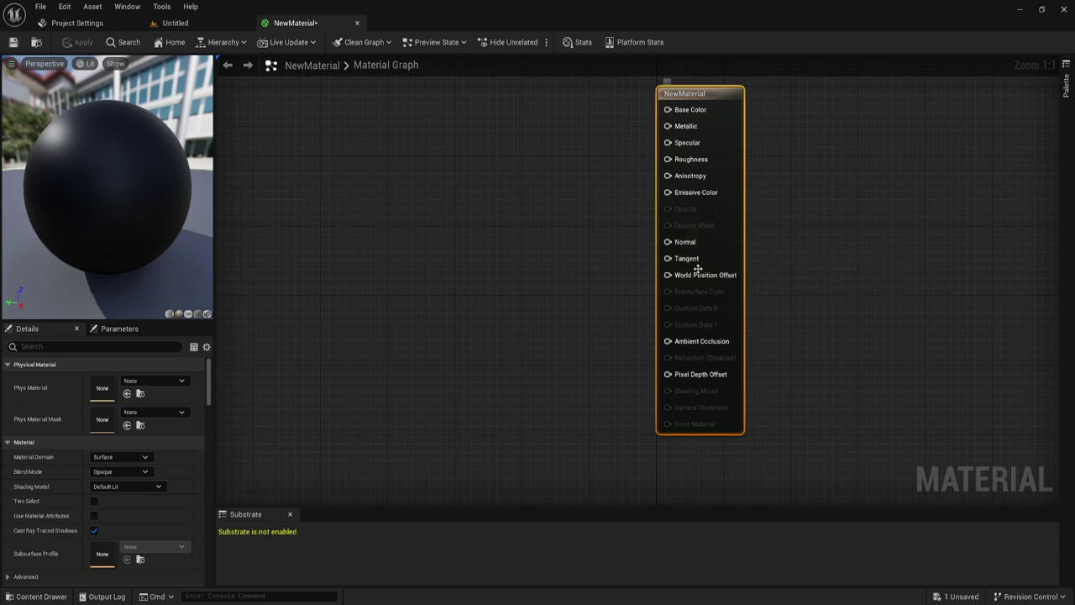
Save the still-empty NewMaterial graph and close its editor tab
{"action": "left_click_drag", "start_coordinate": [618, 244], "coordinate": [852, 291]}
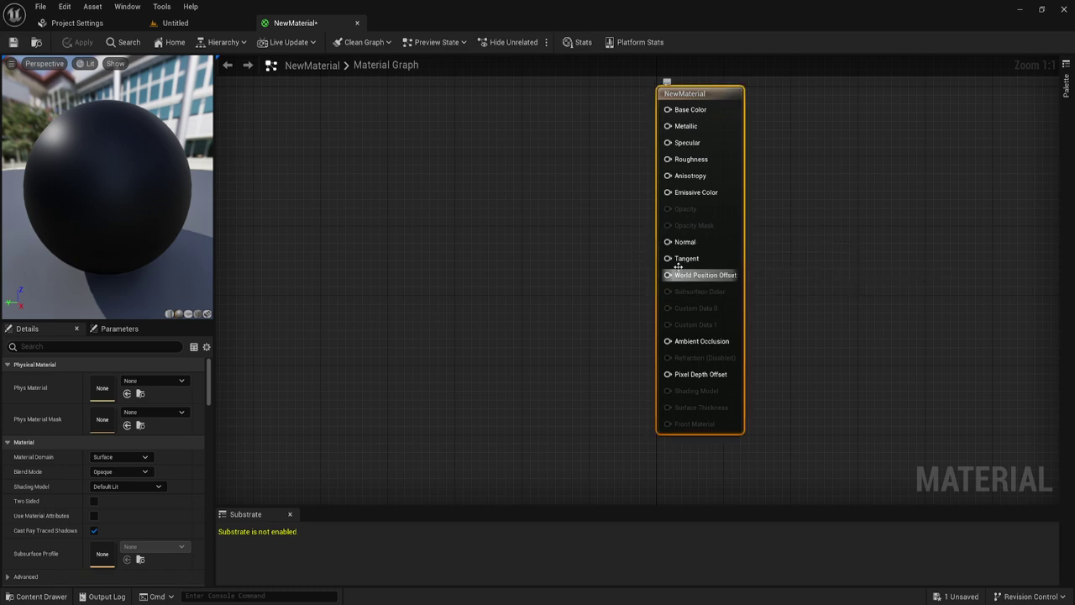
{"action": "left_click_drag", "start_coordinate": [596, 476], "coordinate": [843, 436]}
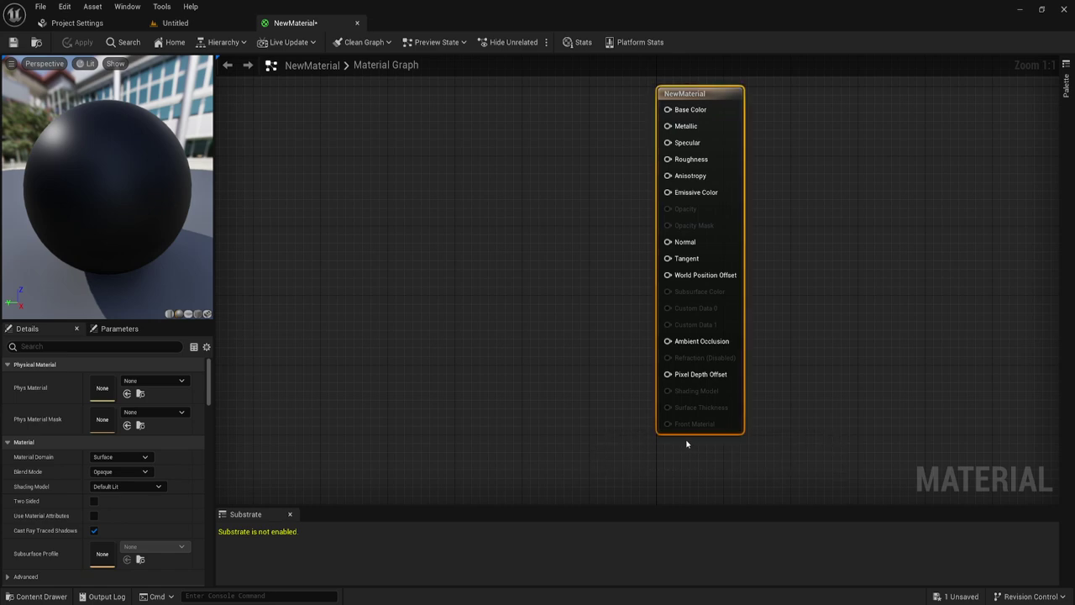
{"action": "right_click_drag", "start_coordinate": [607, 354], "coordinate": [664, 358]}
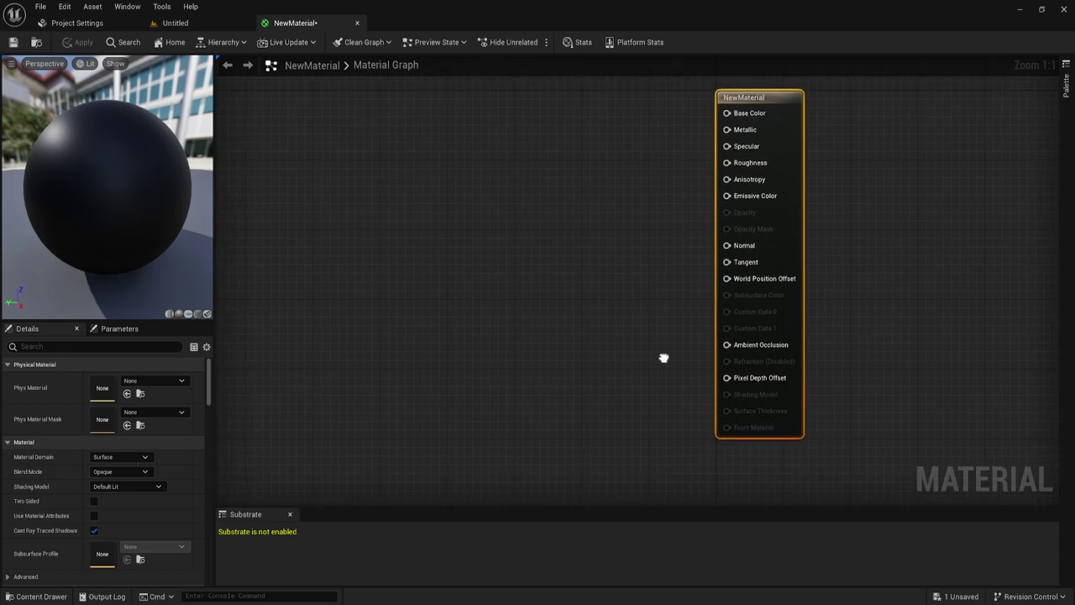
{"action": "left_click", "coordinate": [12, 42]}
{"action": "left_click", "coordinate": [356, 25]}
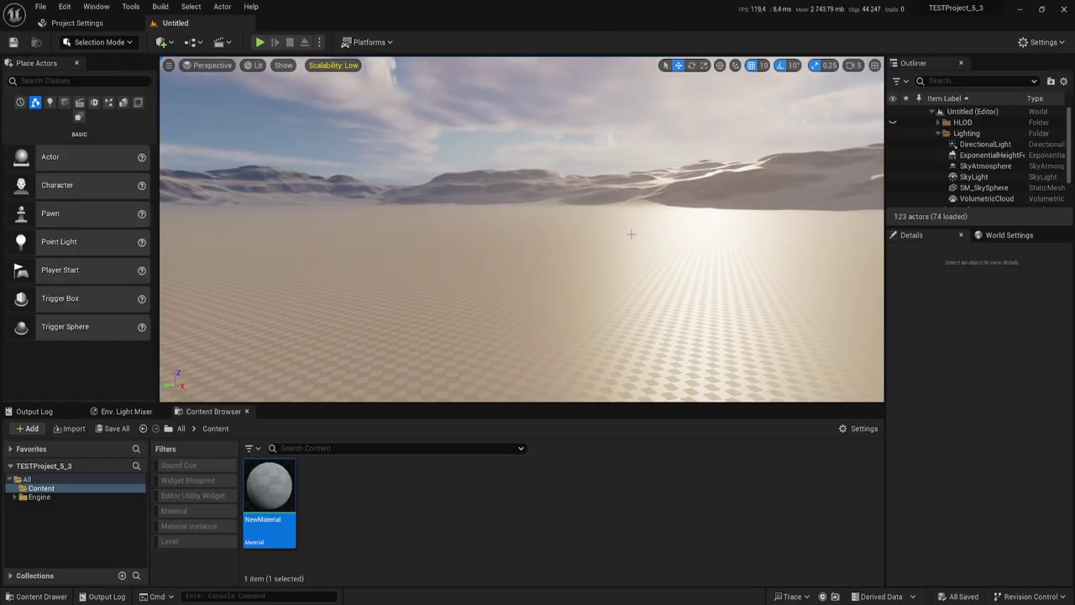
Switch to File Explorer and open the project's Config folder
{"action": "left_click", "coordinate": [439, 489]}
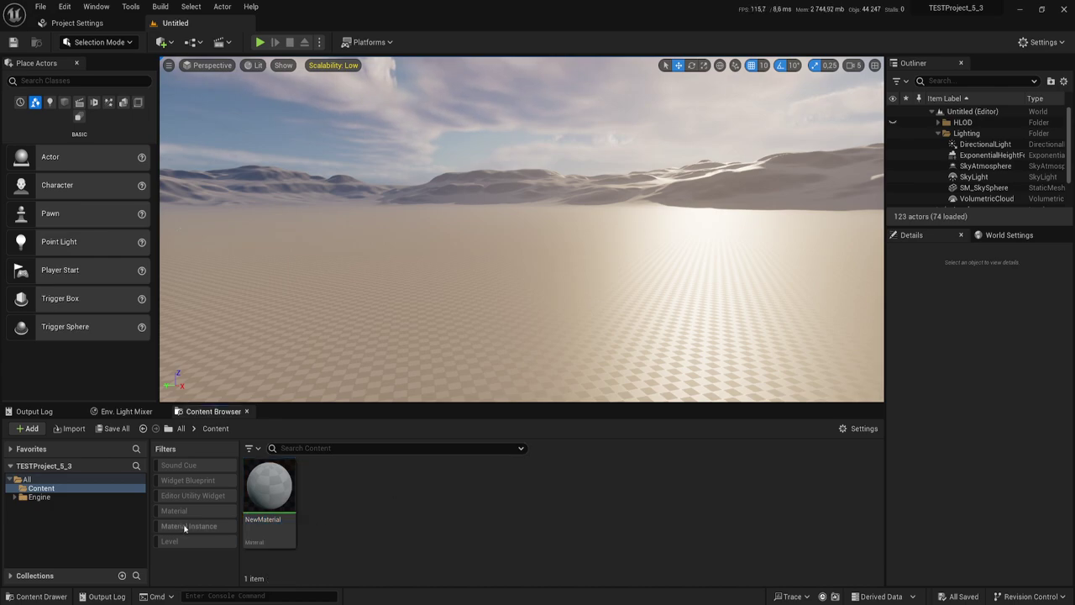
{"action": "key", "text": "alt+Tab"}
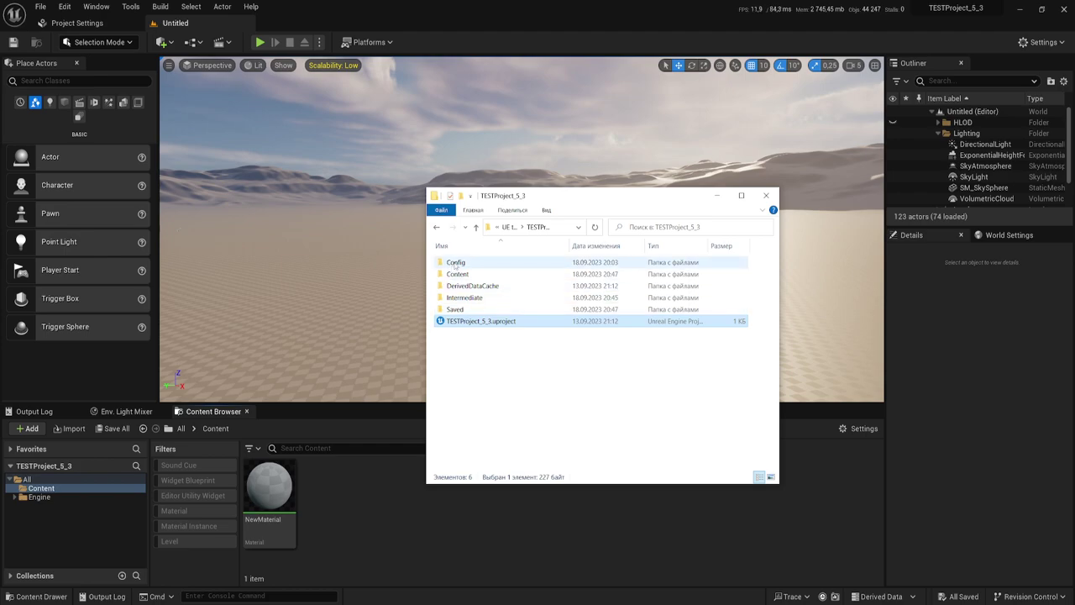
{"action": "left_click", "coordinate": [455, 263]}
{"action": "double_click", "coordinate": [455, 262]}
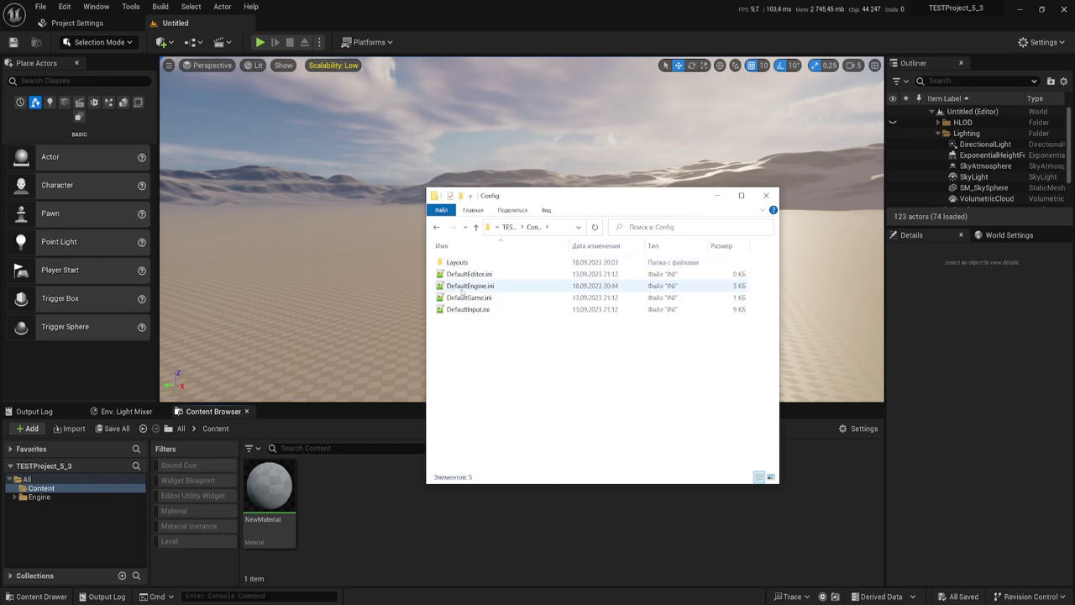
Open DefaultEngine.ini with Edit with Notepad++
{"action": "left_click", "coordinate": [467, 287]}
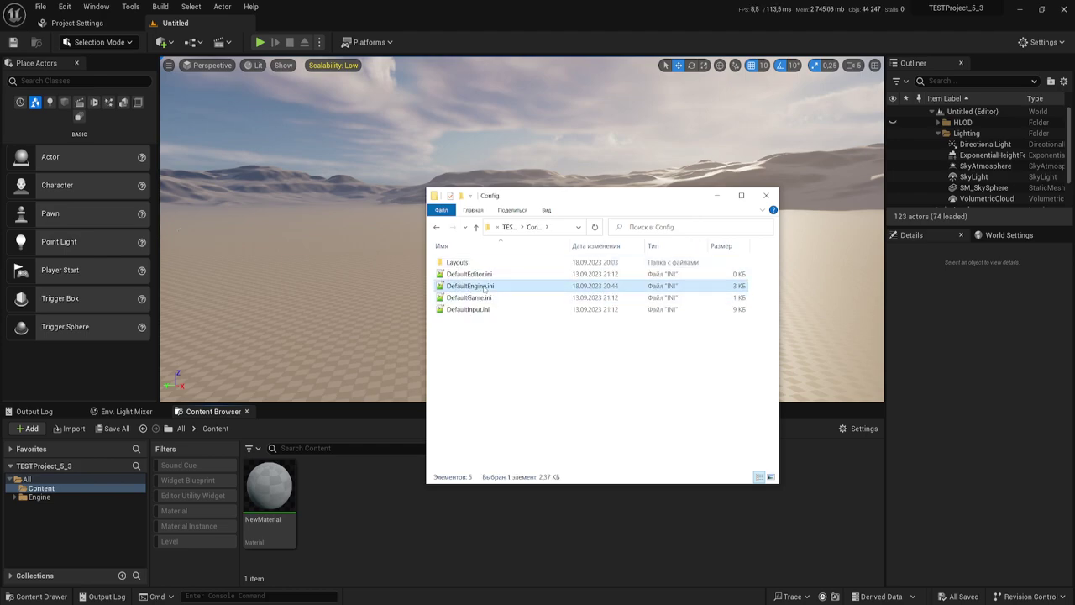
{"action": "left_click", "coordinate": [481, 288]}
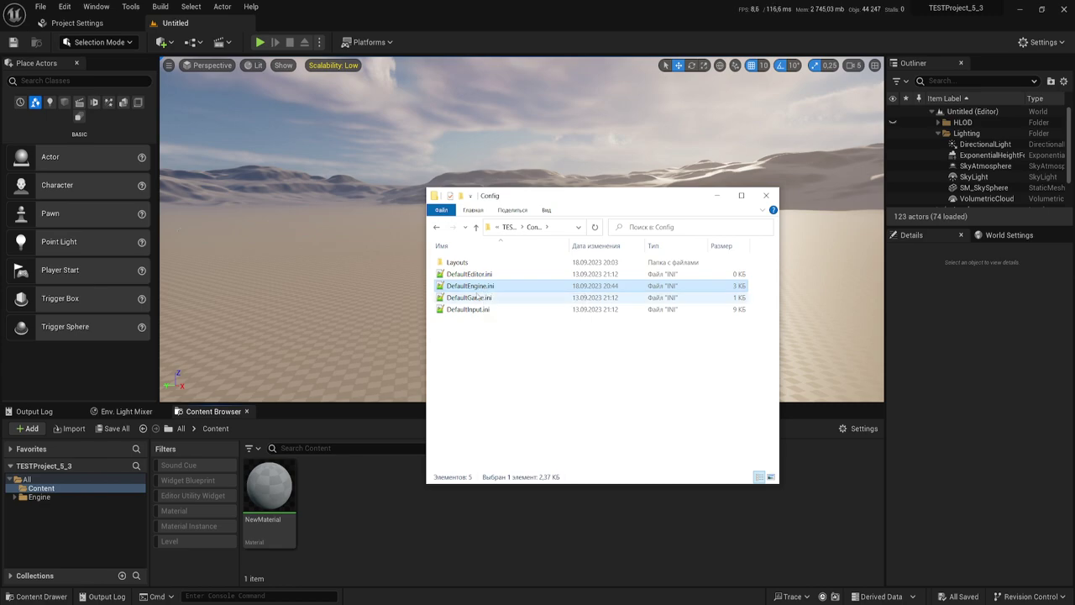
{"action": "left_click", "coordinate": [472, 338]}
{"action": "right_click", "coordinate": [476, 285]}
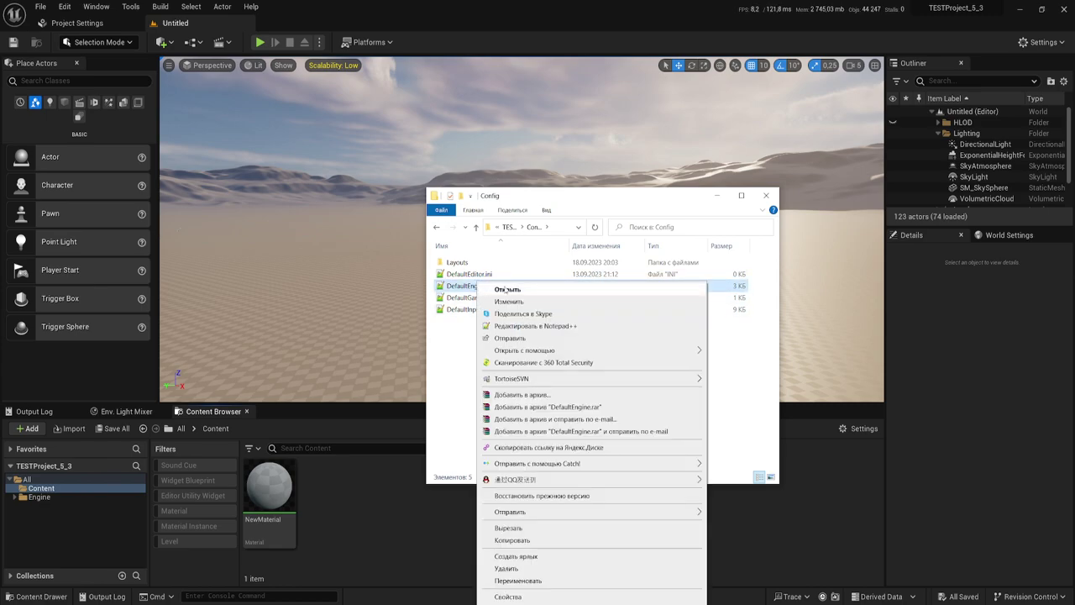
{"action": "left_click", "coordinate": [507, 289]}
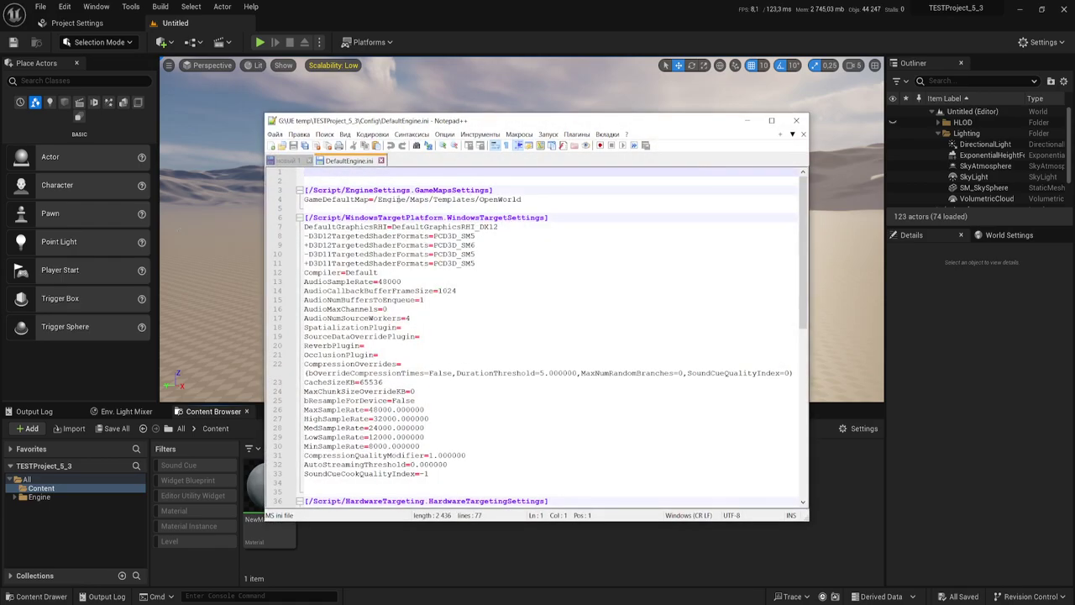
Insert a blank line 50 at the end of the [/Script/Engine.RendererSettings] section
{"action": "left_click_drag", "start_coordinate": [507, 126], "coordinate": [536, 94]}
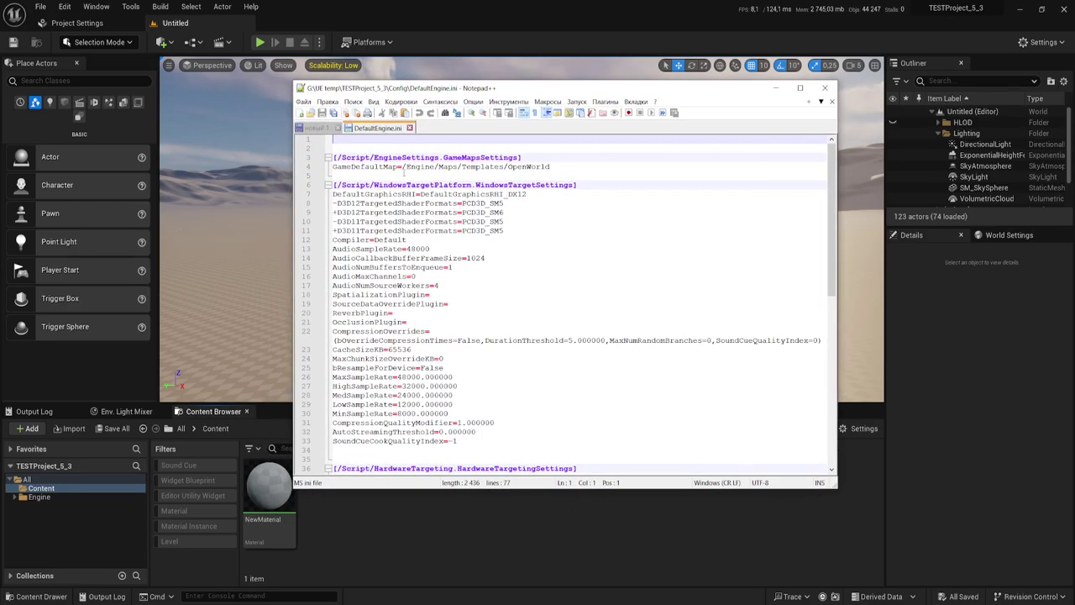
{"action": "scroll", "coordinate": [418, 247], "scroll_direction": "down", "scroll_amount": 7}
{"action": "scroll", "coordinate": [418, 246], "scroll_direction": "down", "scroll_amount": 3}
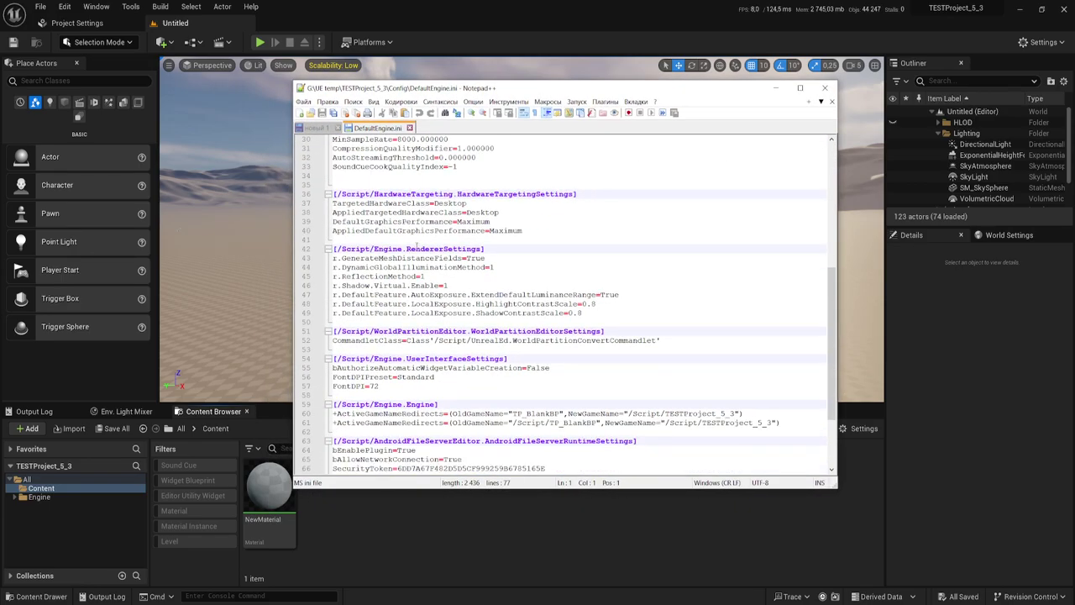
{"action": "left_click_drag", "start_coordinate": [407, 249], "coordinate": [523, 248]}
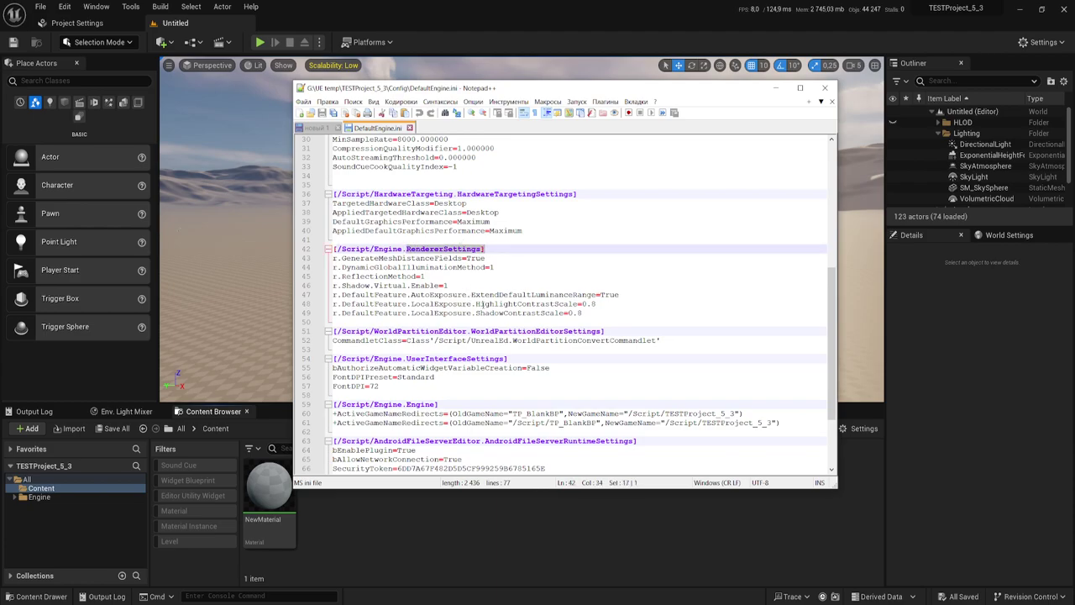
{"action": "left_click", "coordinate": [594, 312]}
{"action": "key", "text": "Return"}
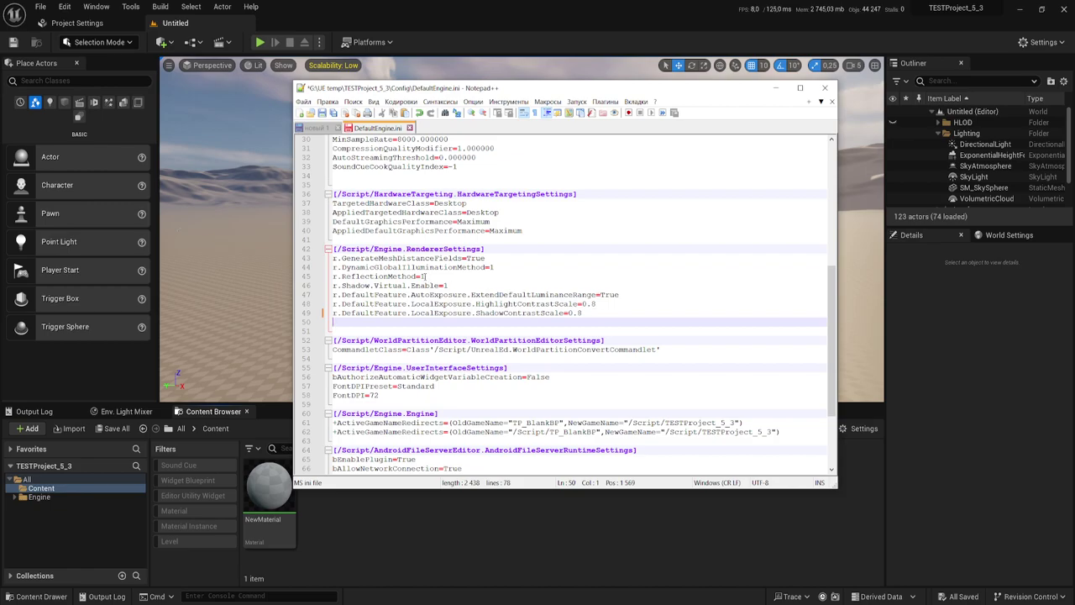
Paste r.Nanite.AllowTessellation=1 and r.Nanite.Tessellation=1 there, save the file and close Notepad++
{"action": "left_click", "coordinate": [318, 128]}
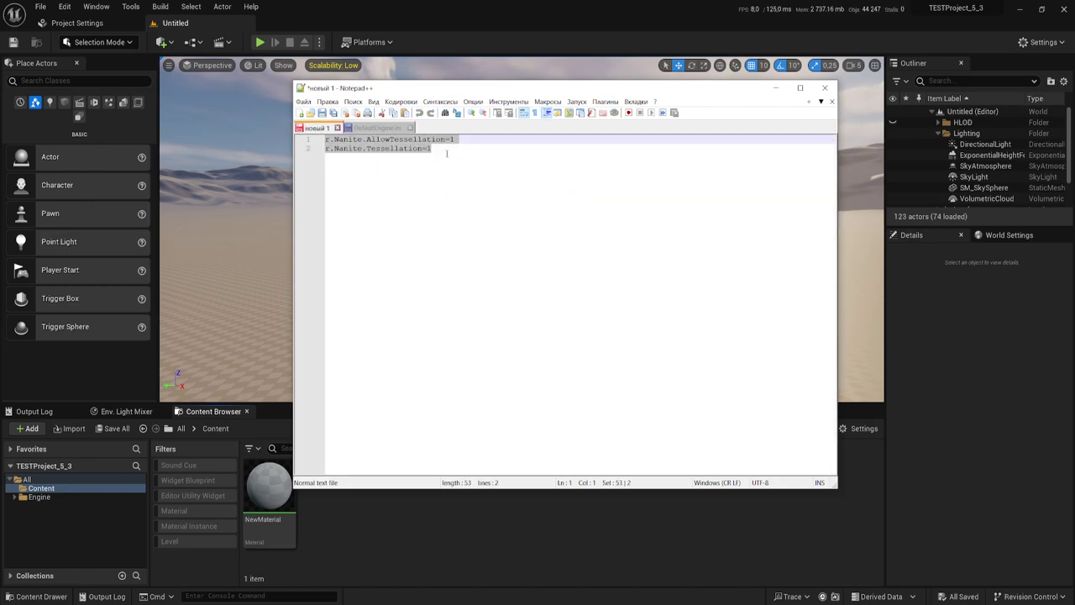
{"action": "key", "text": "Right"}
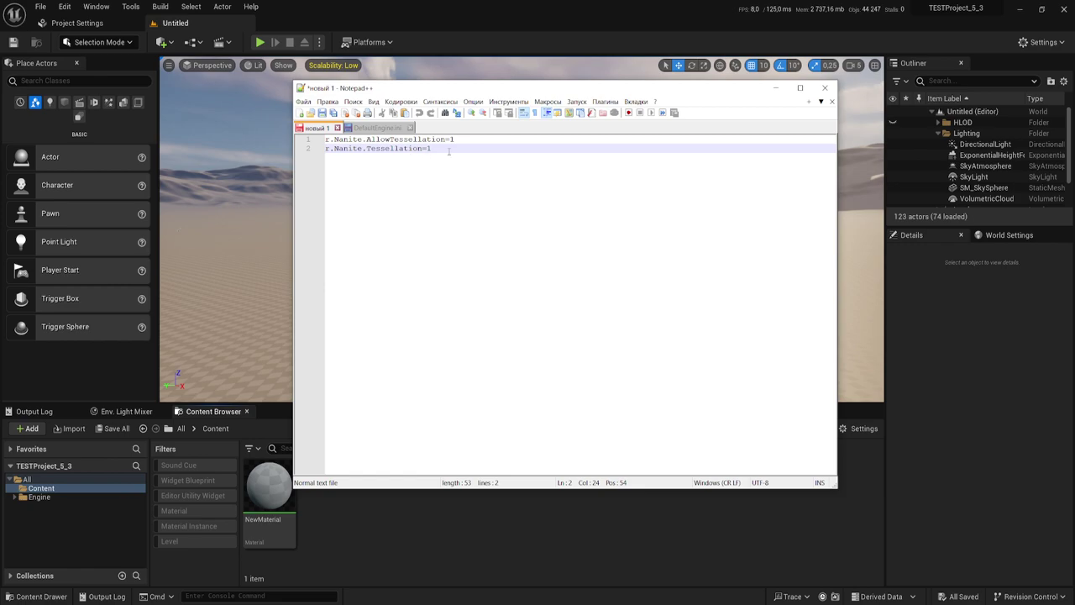
{"action": "key", "text": "ctrl+a"}
{"action": "right_click", "coordinate": [362, 148]}
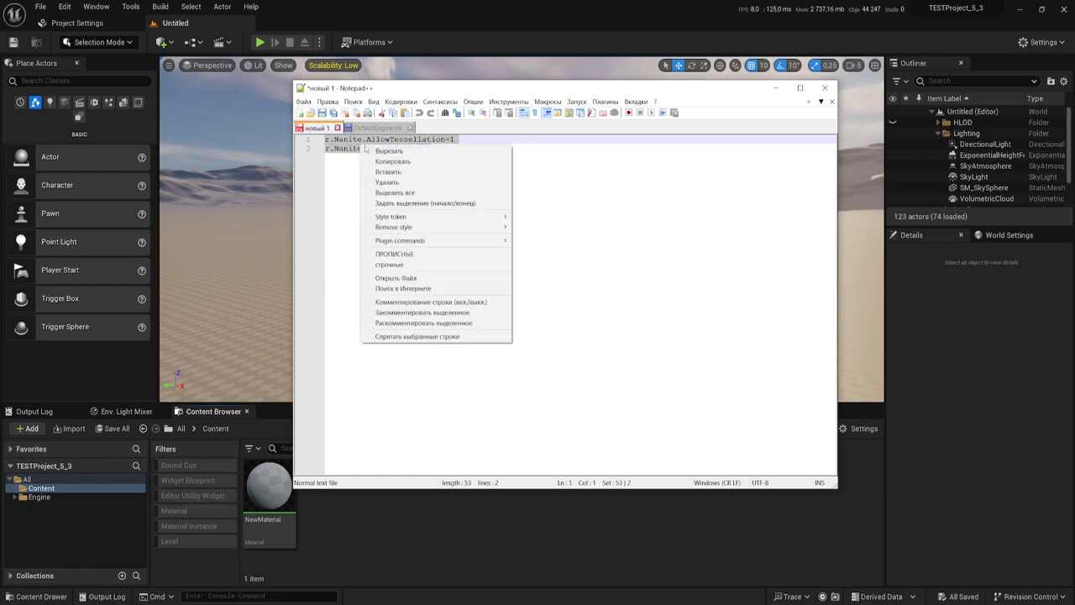
{"action": "left_click", "coordinate": [374, 159]}
{"action": "left_click", "coordinate": [372, 128]}
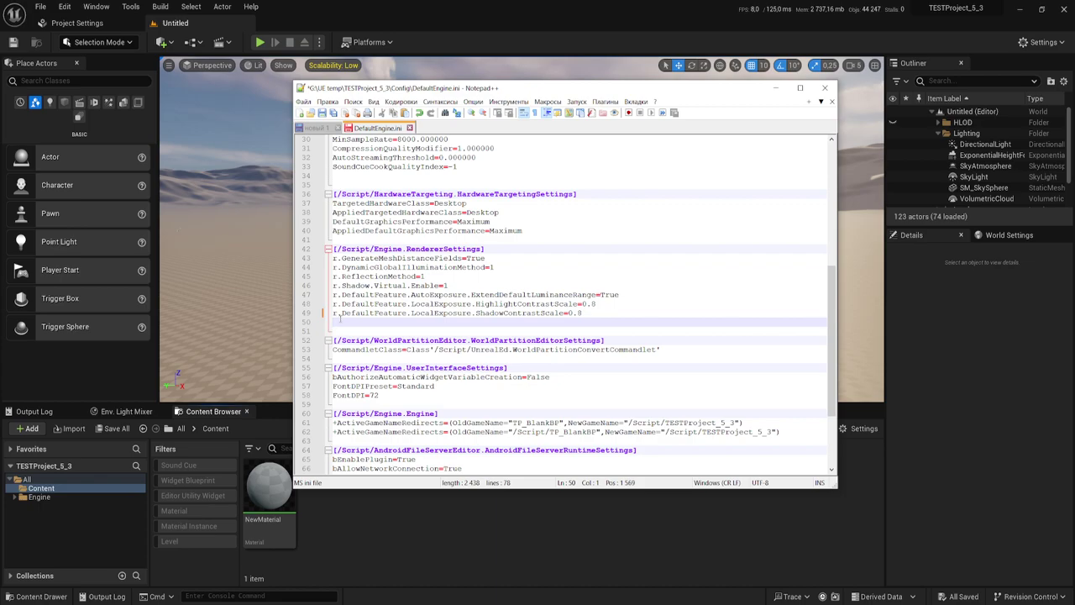
{"action": "key", "text": "ctrl+v"}
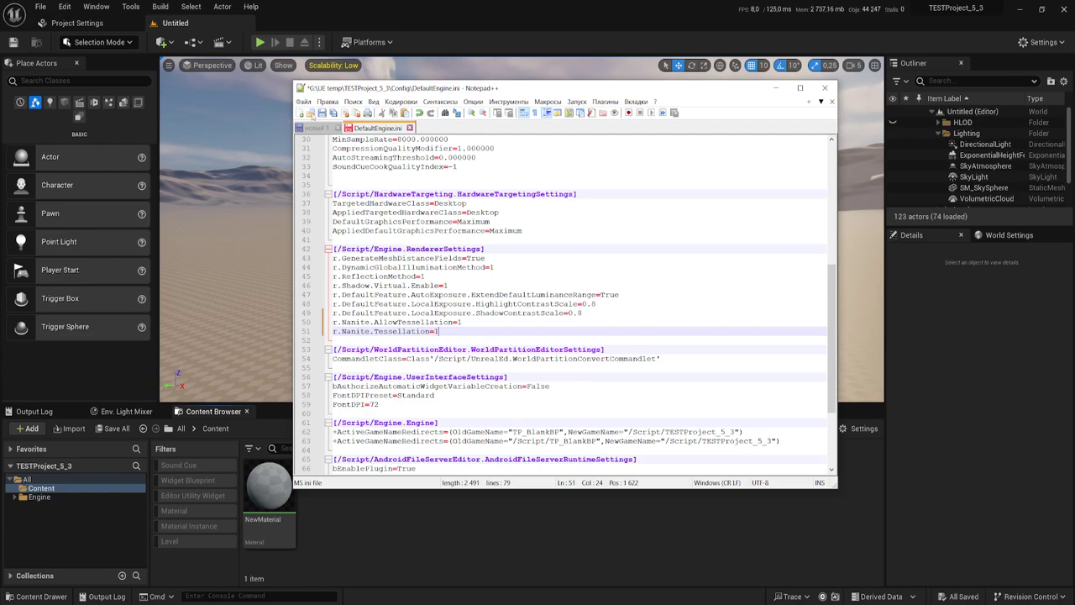
{"action": "left_click", "coordinate": [322, 112]}
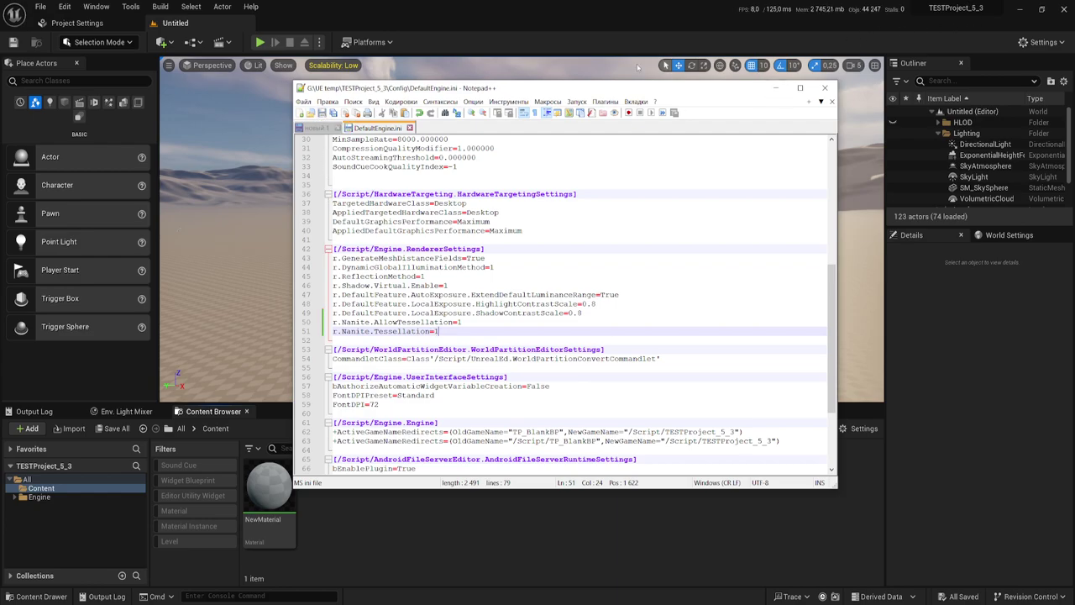
{"action": "left_click", "coordinate": [824, 89]}
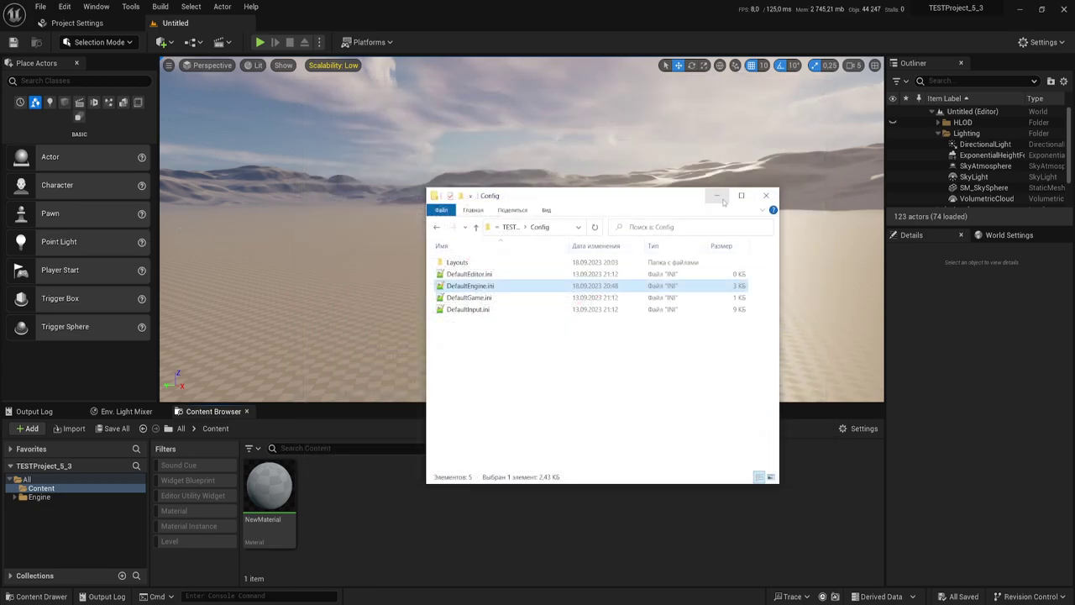
Close Unreal Editor and reopen TESTProject_5_3.uproject from its project folder
{"action": "left_click", "coordinate": [510, 227]}
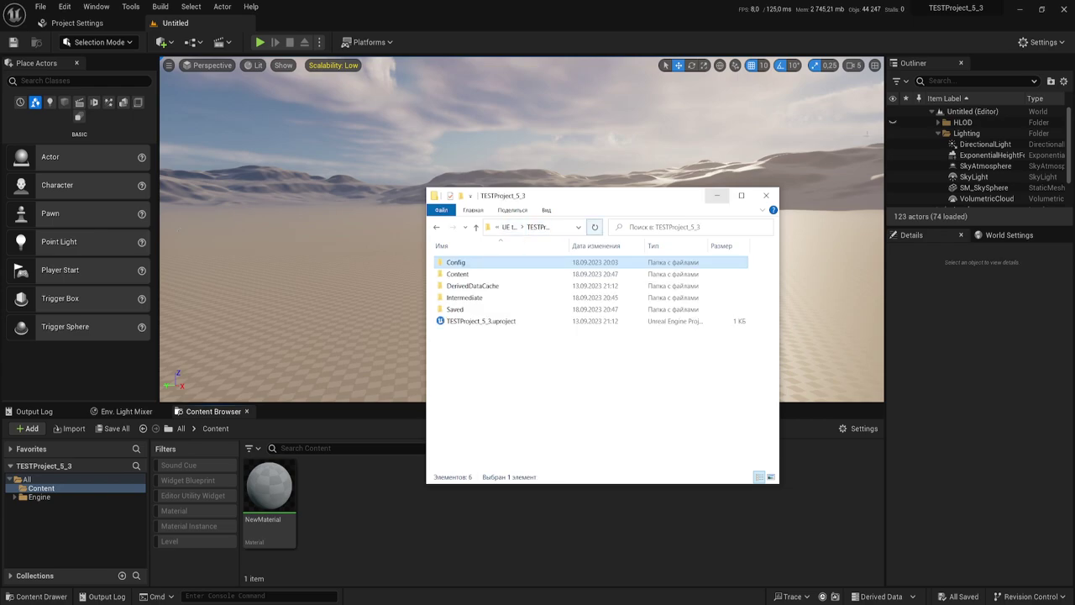
{"action": "left_click", "coordinate": [1064, 10]}
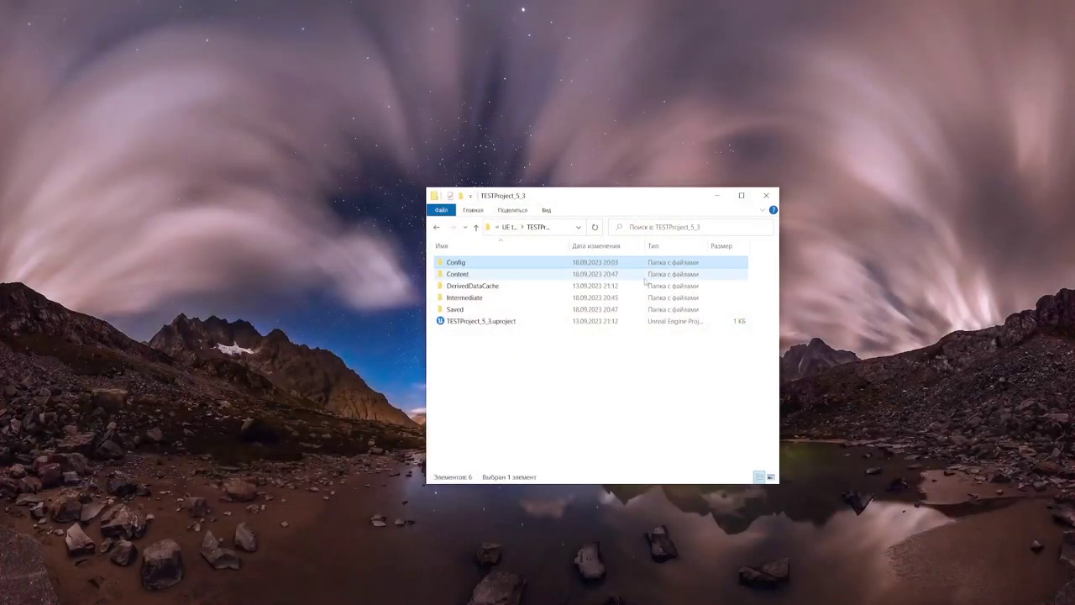
{"action": "double_click", "coordinate": [473, 323]}
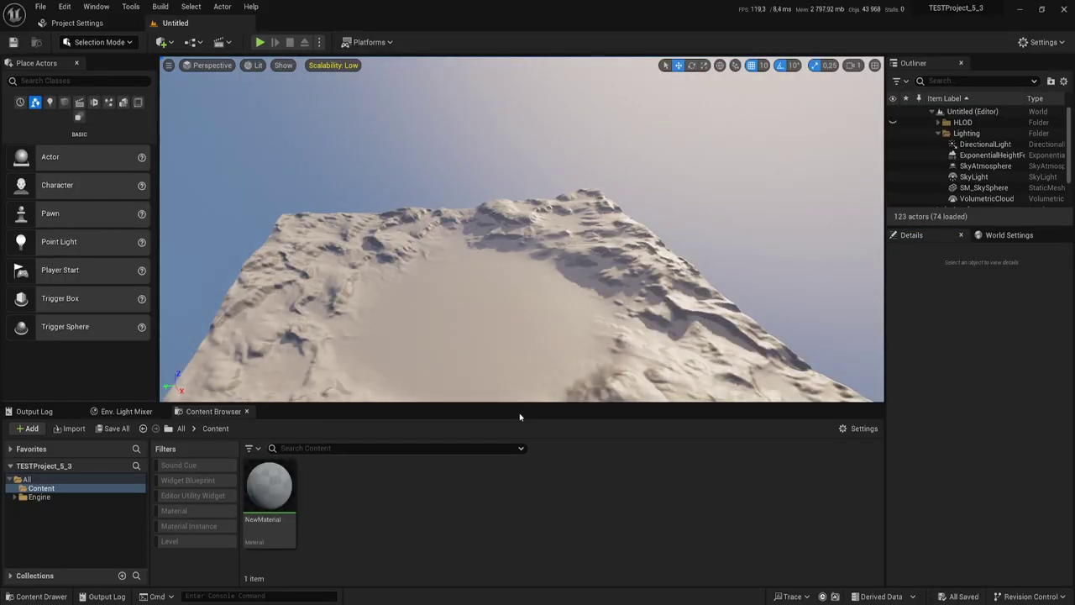
Open NewMaterial in the Material Editor and frame its output node
{"action": "double_click", "coordinate": [280, 480]}
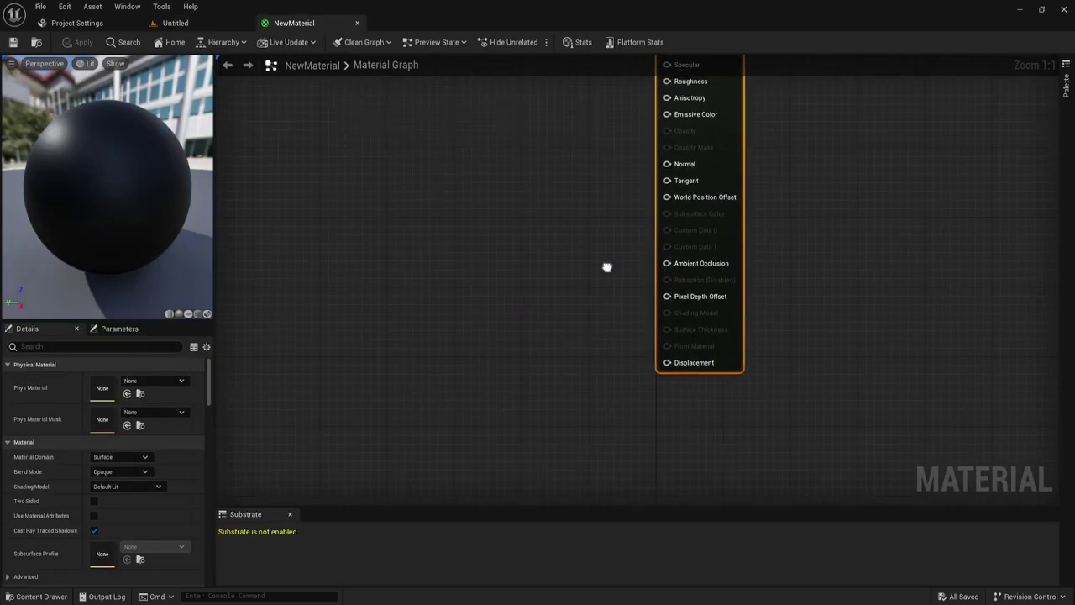
{"action": "left_click_drag", "start_coordinate": [525, 396], "coordinate": [900, 351]}
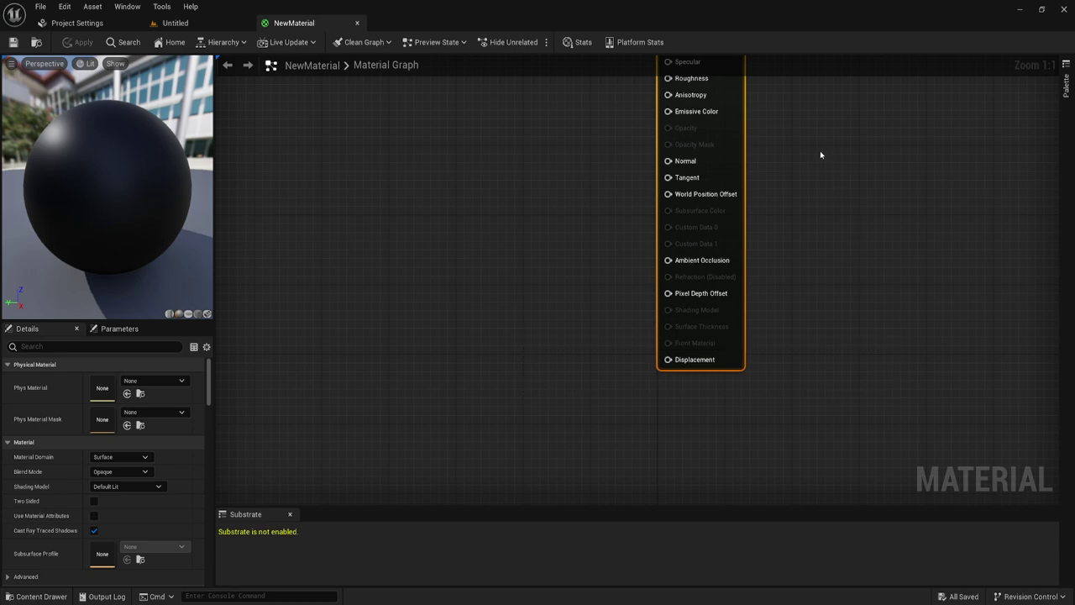
{"action": "mouse_move", "coordinate": [820, 156]}
{"action": "right_mouse_down"}
{"action": "mouse_move", "coordinate": [938, 243]}
{"action": "mouse_move", "coordinate": [920, 242]}
{"action": "right_mouse_up"}
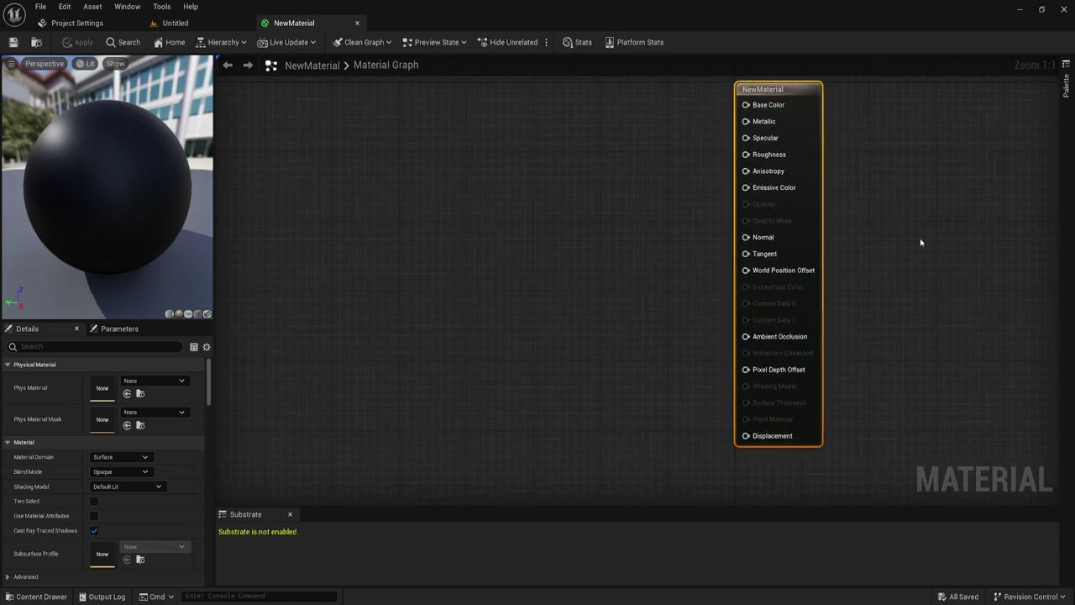
Back in the Untitled level, launch Quixel Bridge from the Window menu
{"action": "left_click", "coordinate": [176, 23]}
{"action": "left_click", "coordinate": [324, 495]}
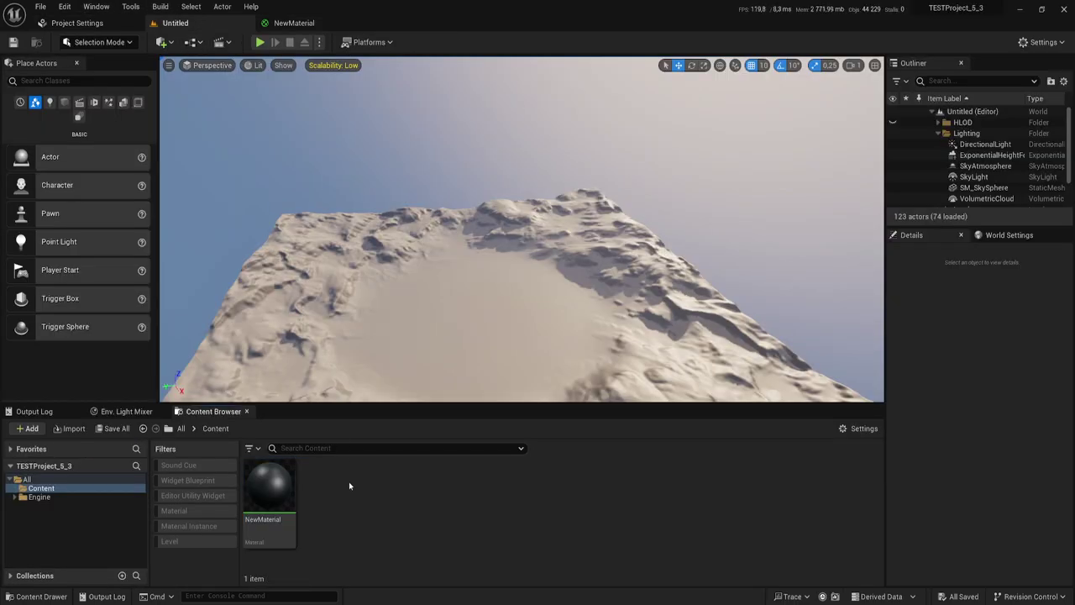
{"action": "left_click", "coordinate": [94, 7]}
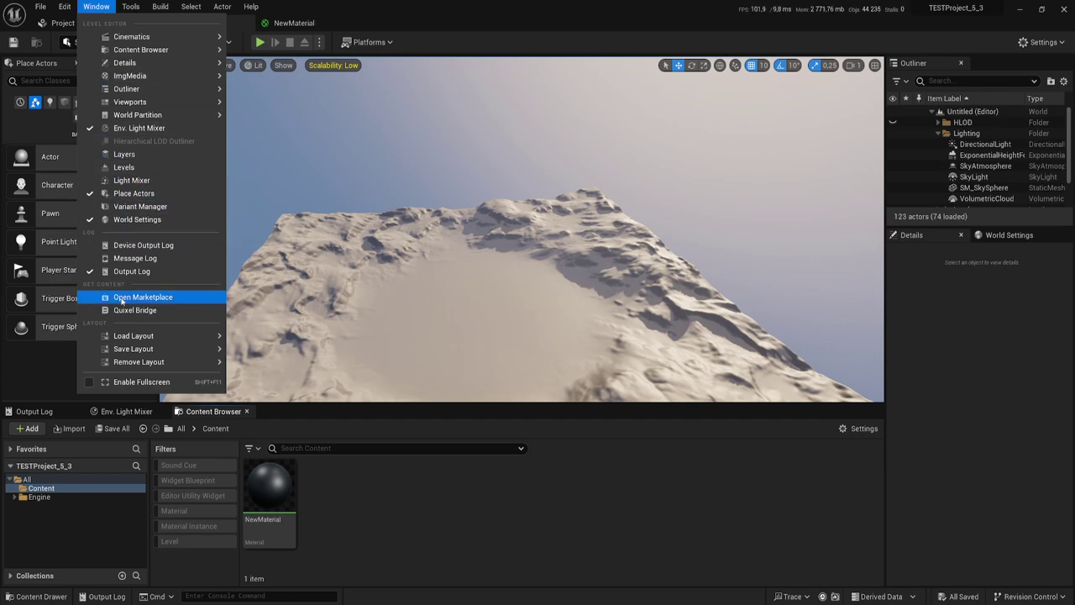
{"action": "left_click", "coordinate": [146, 311]}
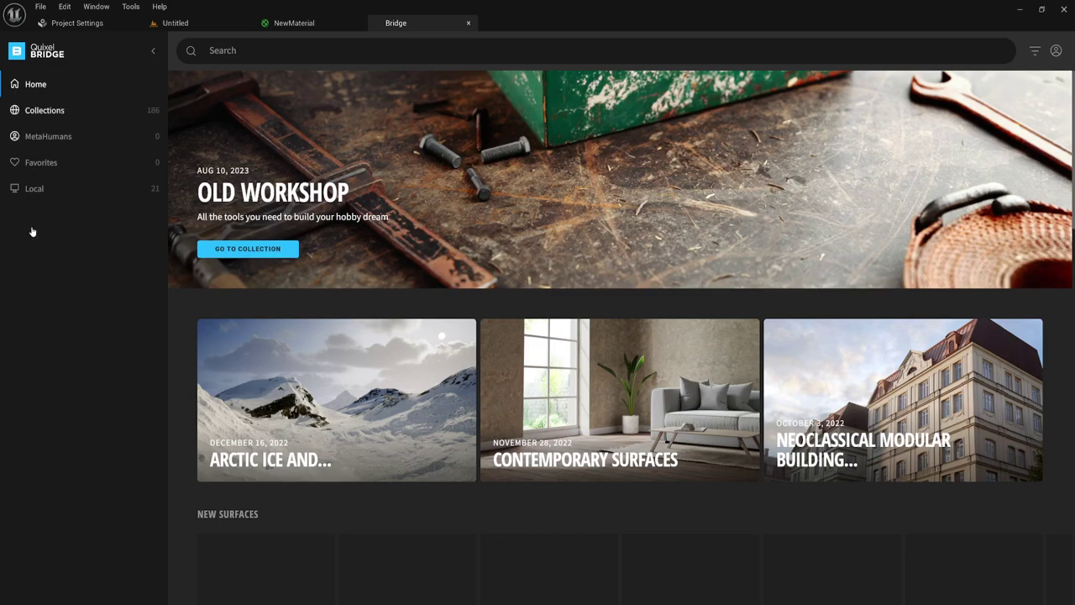
Find the Rock Cliff surface under Local > Megascans and add it to the project
{"action": "left_click", "coordinate": [42, 186]}
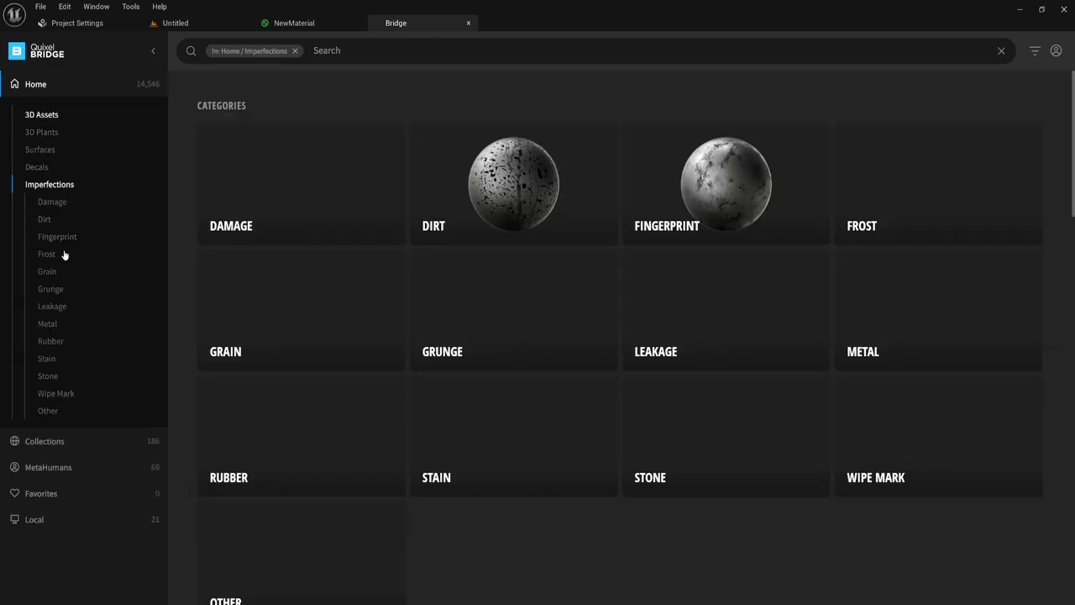
{"action": "left_click", "coordinate": [38, 151]}
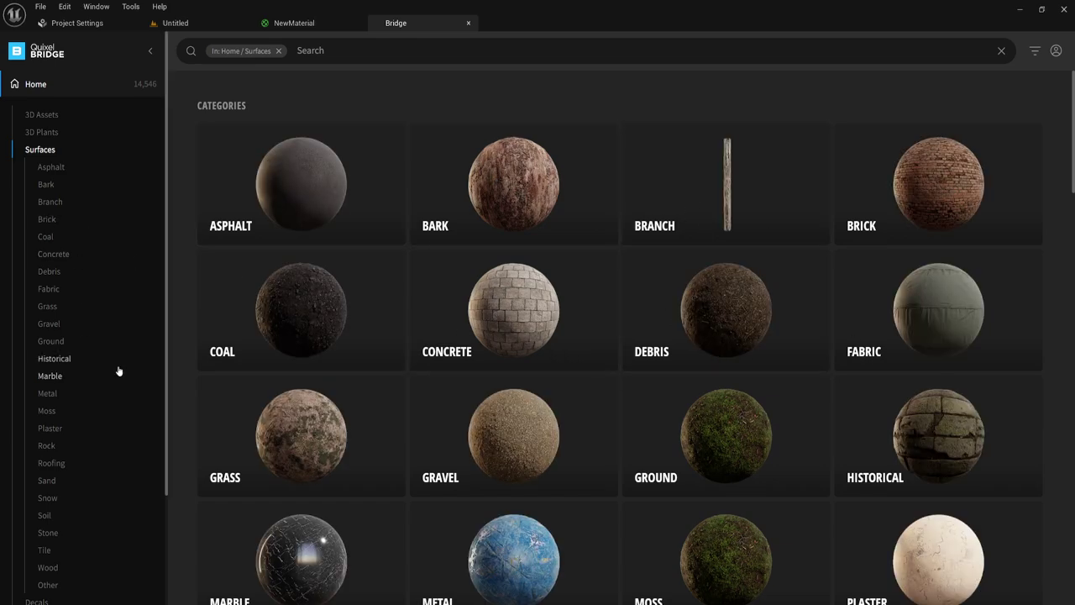
{"action": "scroll", "coordinate": [118, 369], "scroll_direction": "down", "scroll_amount": 3}
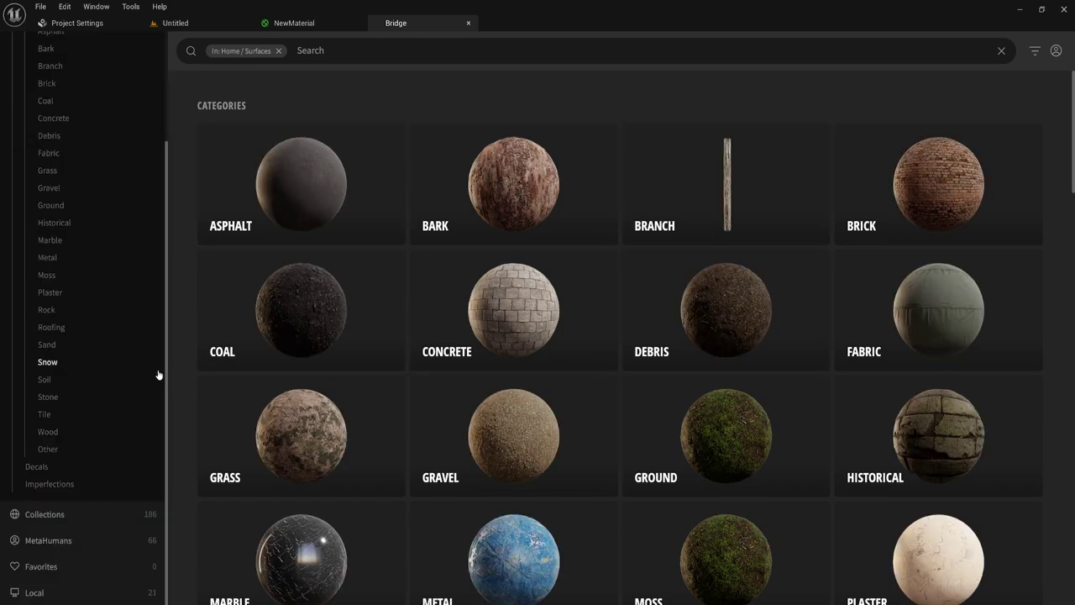
{"action": "left_click", "coordinate": [34, 592]}
{"action": "left_click", "coordinate": [375, 188]}
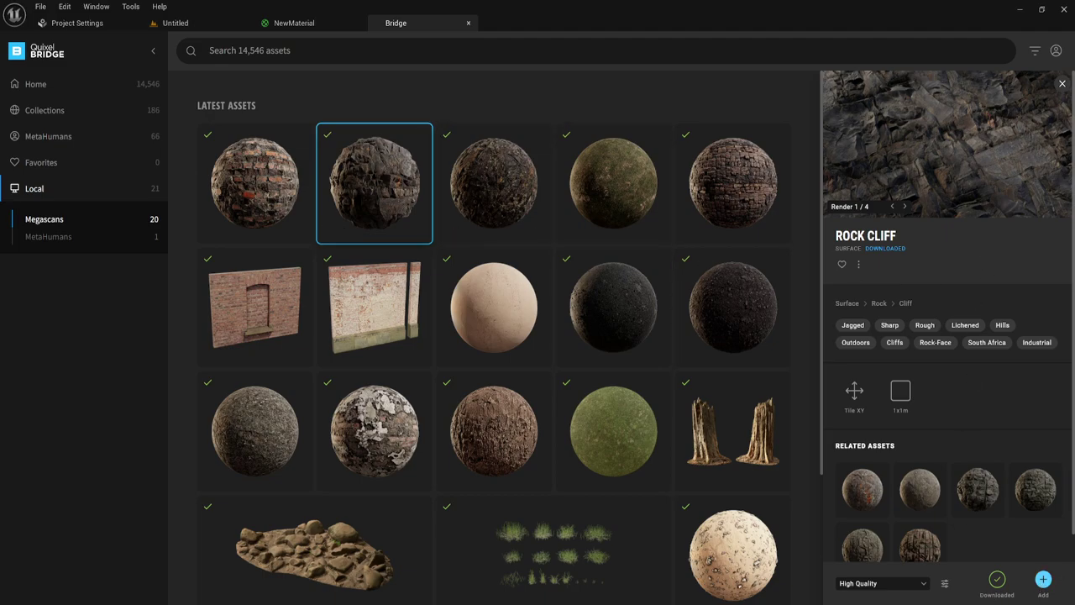
{"action": "left_click", "coordinate": [1043, 578]}
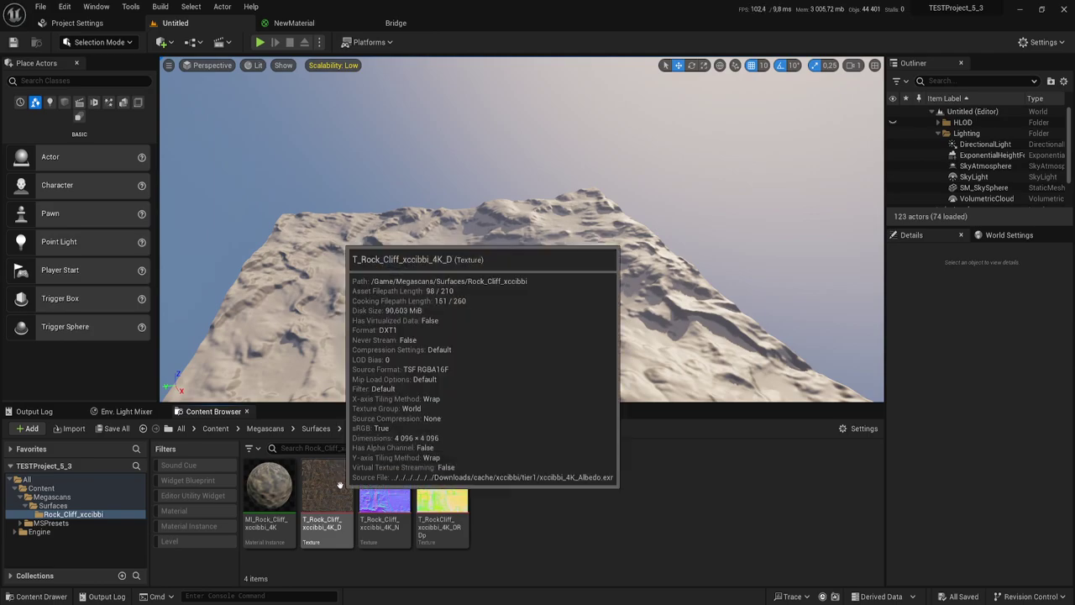
Drop the Rock Cliff D, N and ORDp textures into the NewMaterial graph and stack them vertically
{"action": "left_click", "coordinate": [340, 485]}
{"action": "left_click", "coordinate": [442, 492], "text": "shift"}
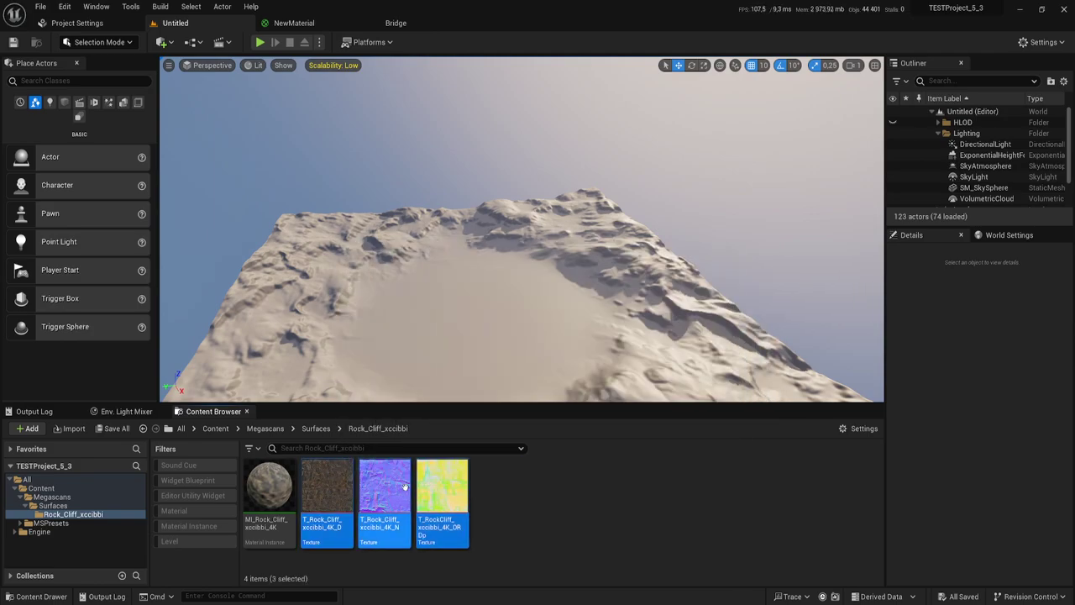
{"action": "mouse_move", "coordinate": [405, 487]}
{"action": "left_mouse_down"}
{"action": "mouse_move", "coordinate": [289, 23]}
{"action": "mouse_move", "coordinate": [404, 105]}
{"action": "left_mouse_up"}
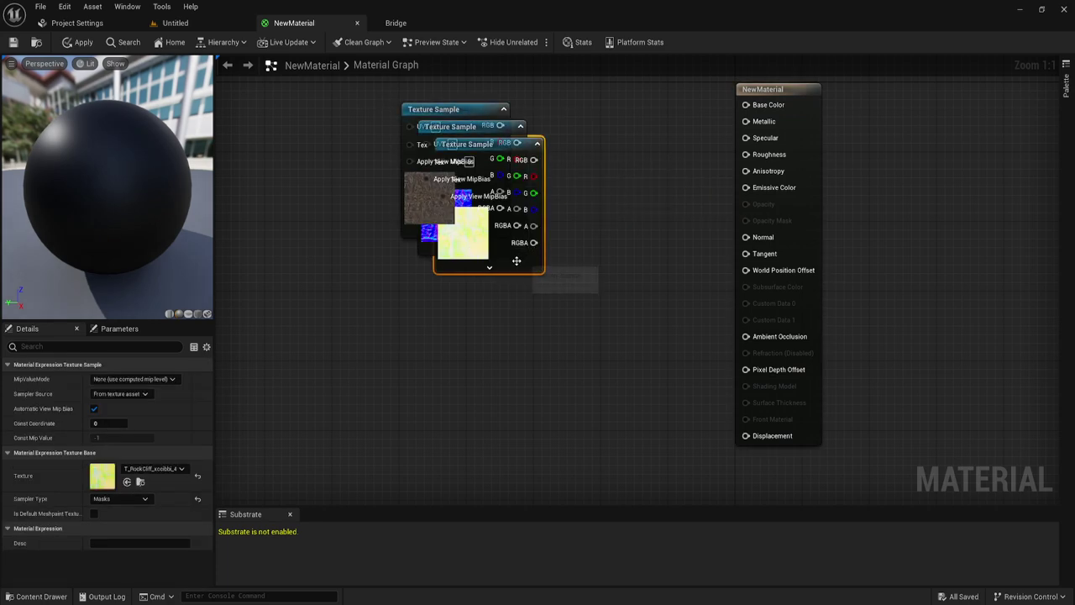
{"action": "left_click_drag", "start_coordinate": [516, 261], "coordinate": [515, 467]}
{"action": "left_click_drag", "start_coordinate": [507, 253], "coordinate": [514, 339]}
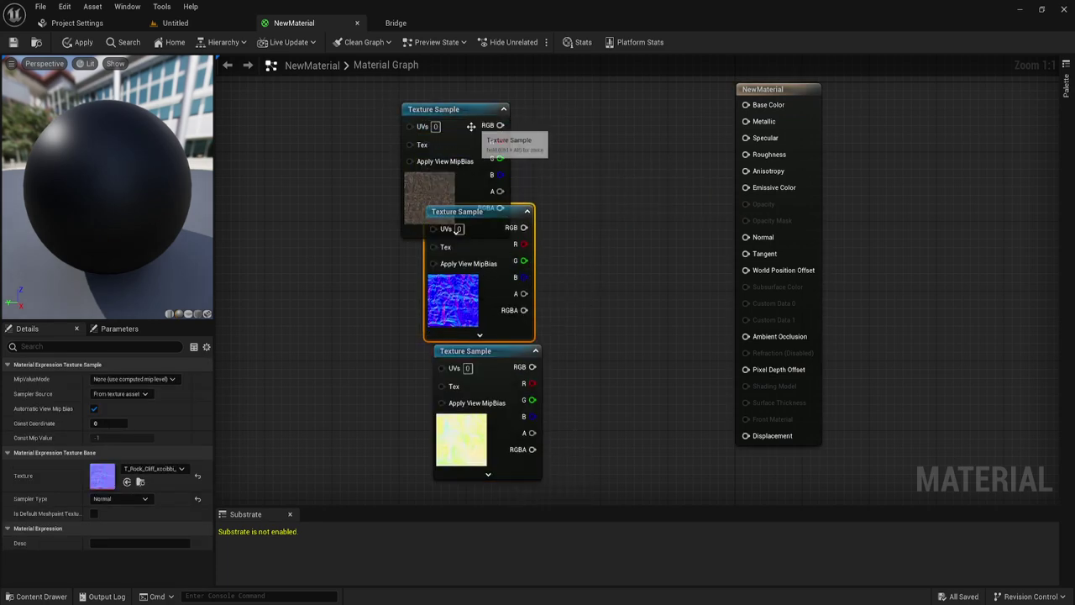
{"action": "left_click_drag", "start_coordinate": [472, 126], "coordinate": [502, 98]}
{"action": "right_click_drag", "start_coordinate": [628, 145], "coordinate": [644, 196]}
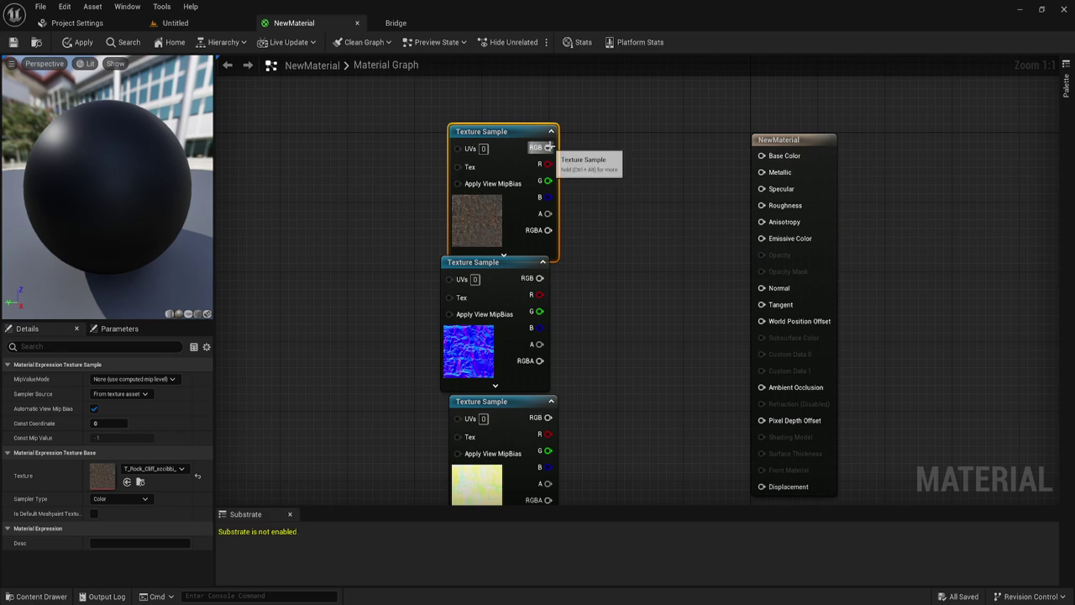
Connect the colour texture to Base Color and the normal map to Normal
{"action": "left_click_drag", "start_coordinate": [547, 147], "coordinate": [761, 155]}
{"action": "left_click_drag", "start_coordinate": [458, 183], "coordinate": [506, 161]}
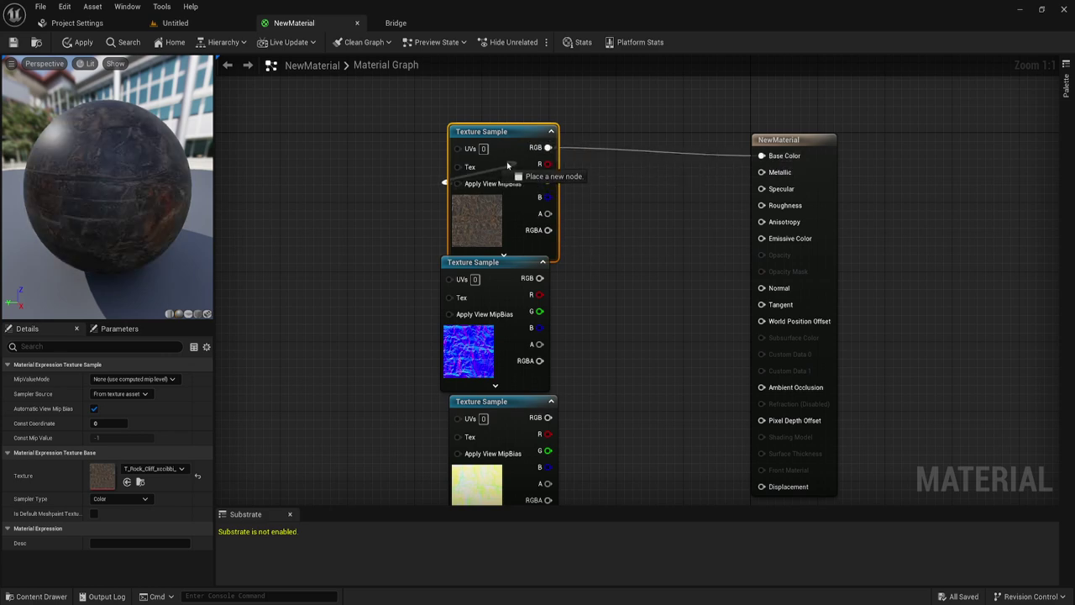
{"action": "right_click_drag", "start_coordinate": [569, 317], "coordinate": [563, 234]}
{"action": "left_click", "coordinate": [502, 357]}
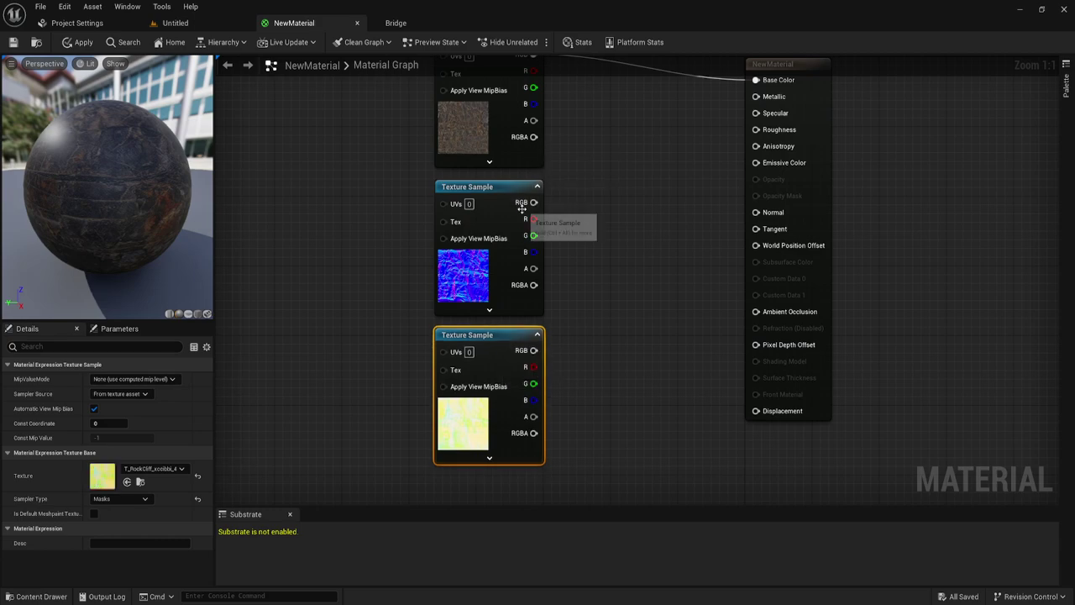
{"action": "left_click_drag", "start_coordinate": [530, 203], "coordinate": [756, 212]}
Route ORDp R to Ambient Occlusion, G to Roughness, B to Displacement, and apply
{"action": "right_click_drag", "start_coordinate": [585, 320], "coordinate": [524, 312]}
{"action": "left_click_drag", "start_coordinate": [293, 344], "coordinate": [610, 476]}
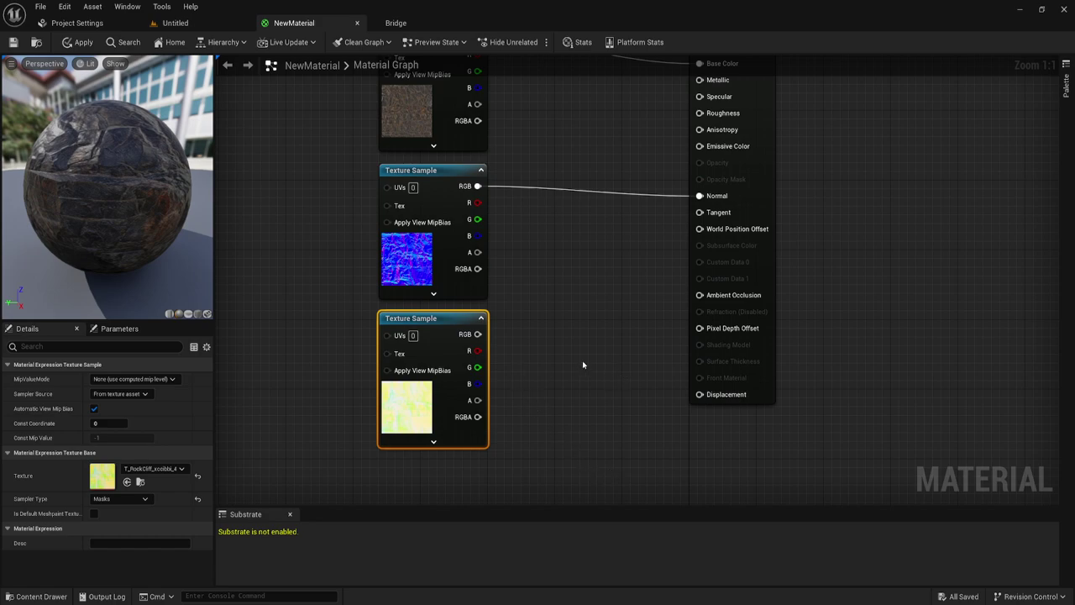
{"action": "left_click_drag", "start_coordinate": [474, 350], "coordinate": [702, 296]}
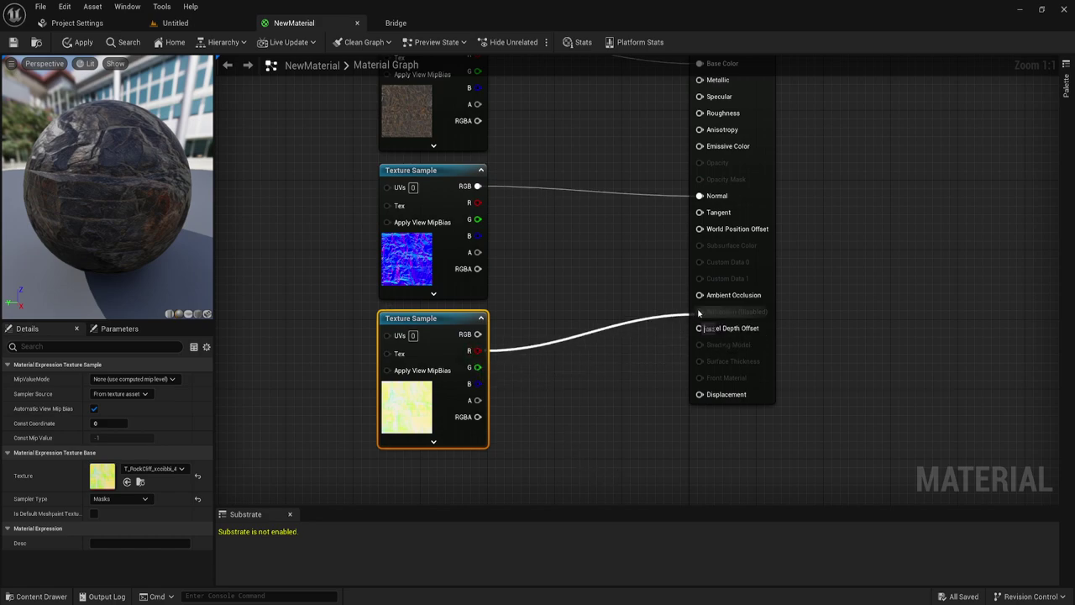
{"action": "right_click_drag", "start_coordinate": [673, 310], "coordinate": [635, 342]}
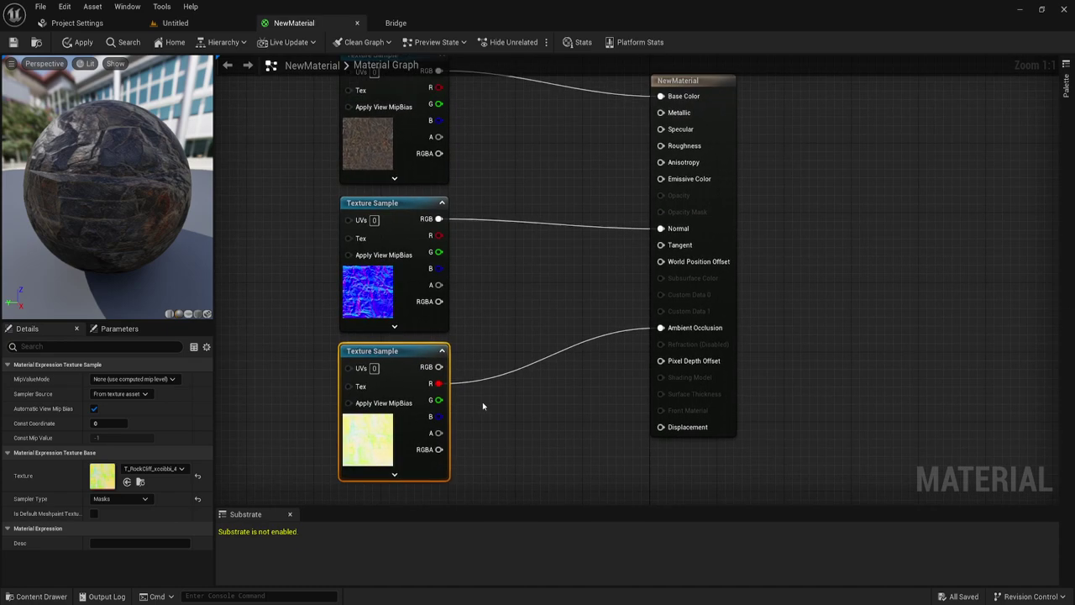
{"action": "left_click_drag", "start_coordinate": [439, 400], "coordinate": [579, 186]}
{"action": "left_click_drag", "start_coordinate": [661, 145], "coordinate": [661, 147]}
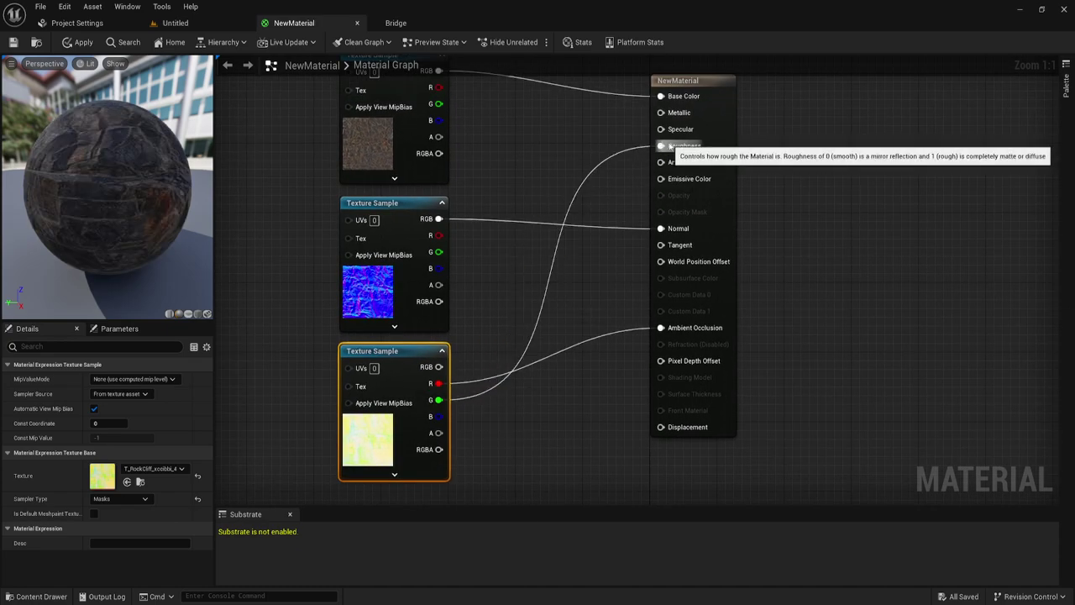
{"action": "left_click_drag", "start_coordinate": [436, 415], "coordinate": [661, 427]}
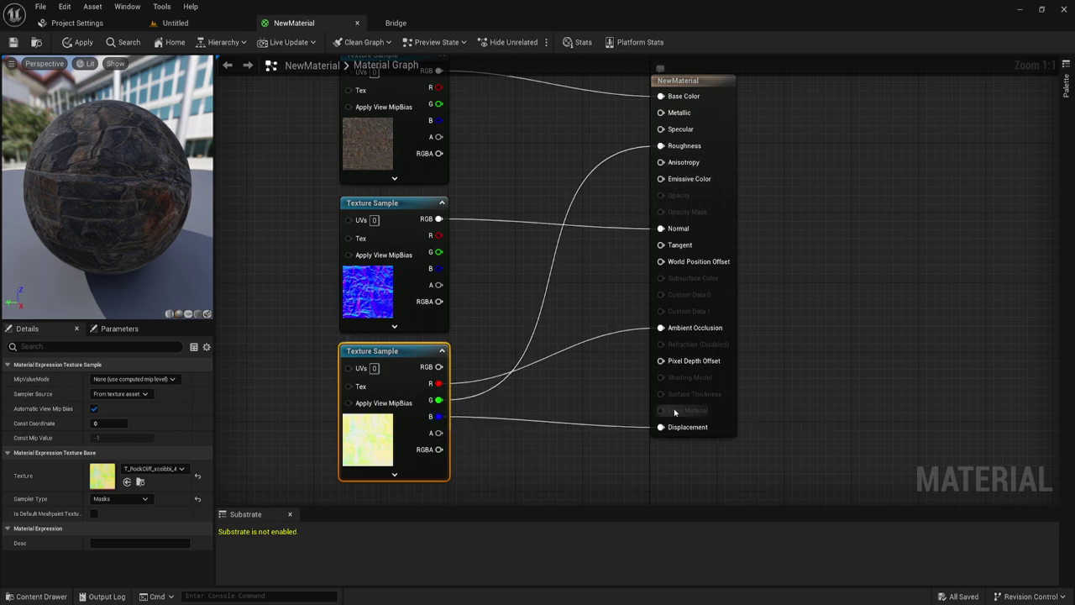
{"action": "left_click", "coordinate": [77, 42]}
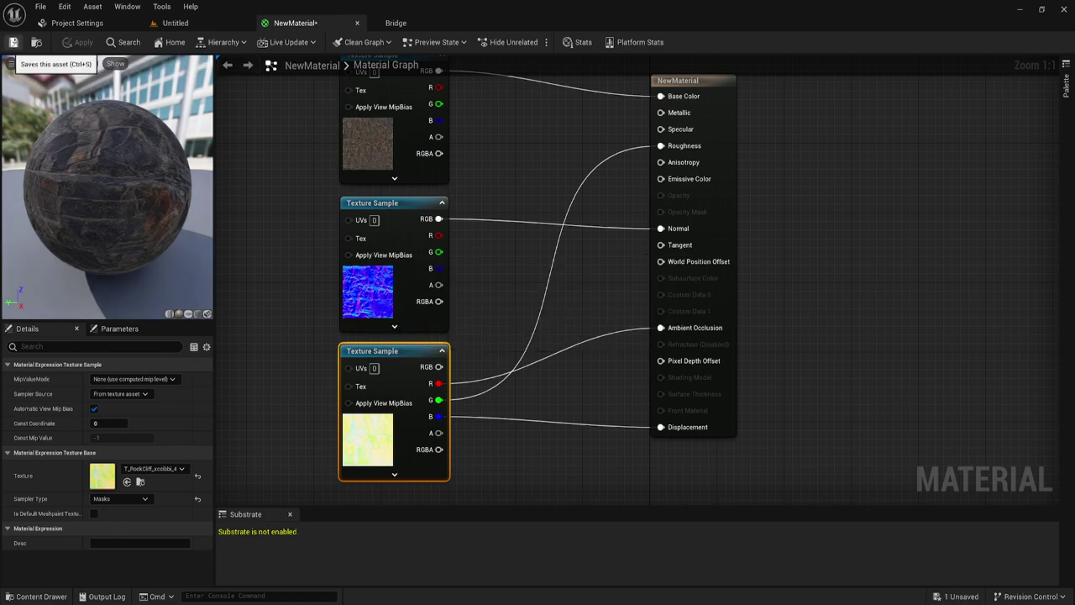
In the material's properties, confirm the displacement Center at 0.5
{"action": "left_click", "coordinate": [713, 144]}
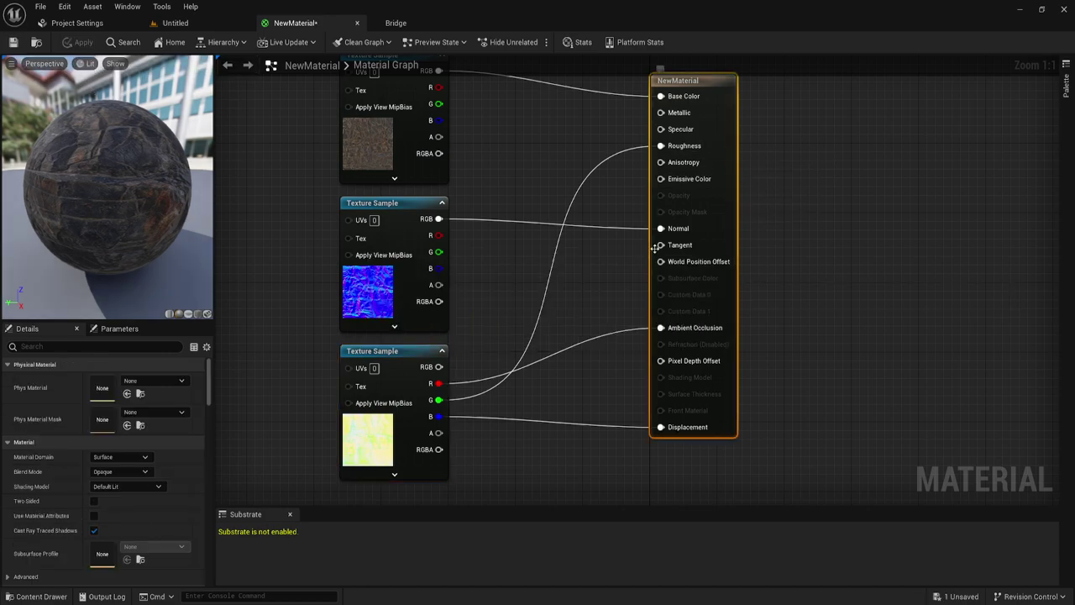
{"action": "mouse_move", "coordinate": [571, 240]}
{"action": "right_mouse_down"}
{"action": "mouse_move", "coordinate": [658, 260]}
{"action": "mouse_move", "coordinate": [664, 247]}
{"action": "right_mouse_up"}
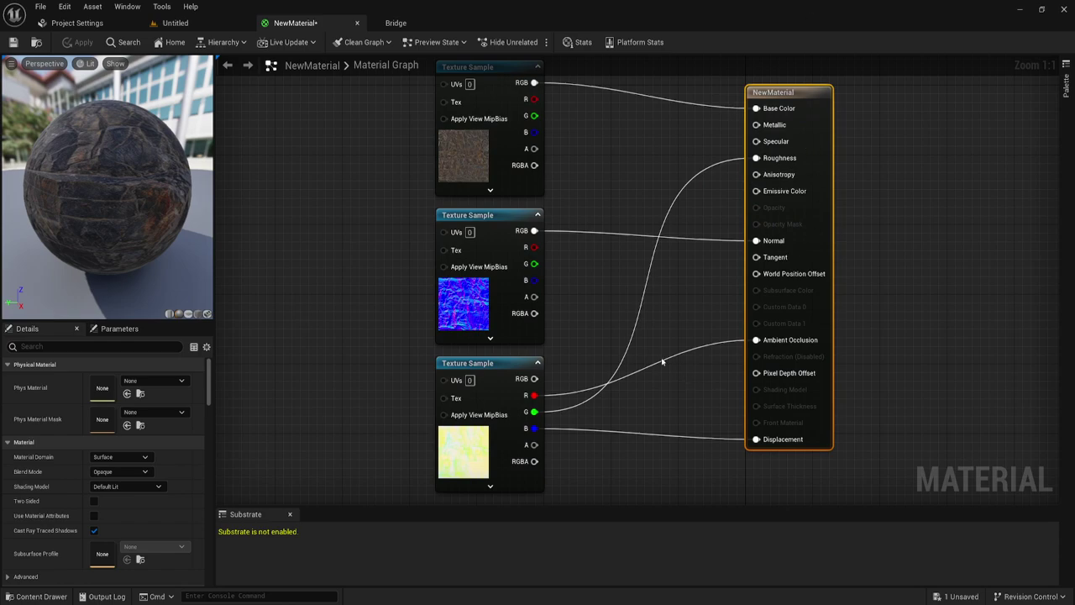
{"action": "scroll", "coordinate": [151, 453], "scroll_direction": "down", "scroll_amount": 1}
{"action": "scroll", "coordinate": [75, 424], "scroll_direction": "down", "scroll_amount": 3}
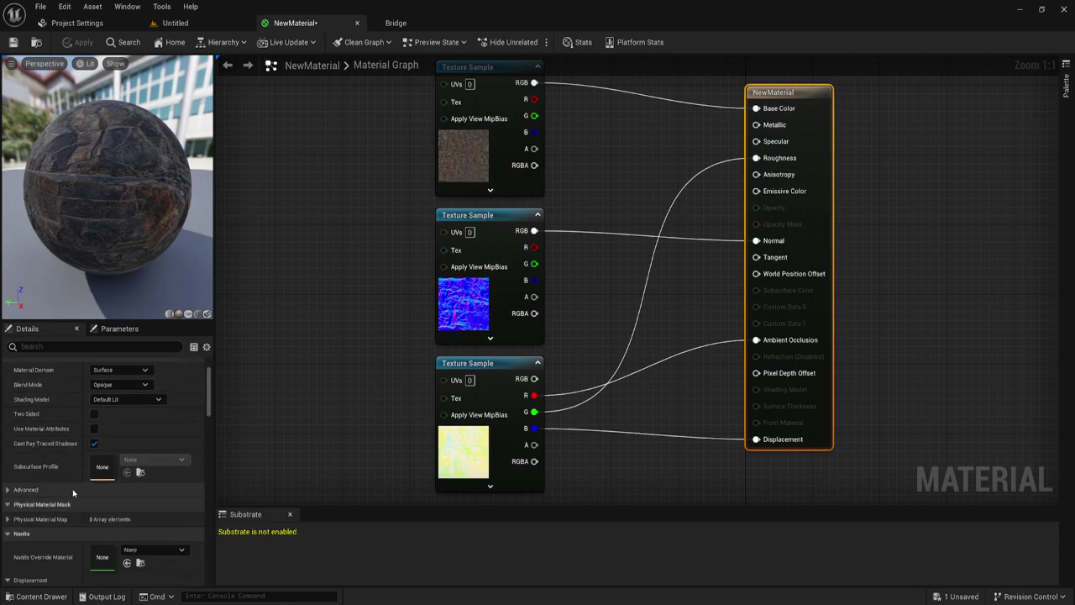
{"action": "scroll", "coordinate": [39, 395], "scroll_direction": "down", "scroll_amount": 3}
{"action": "scroll", "coordinate": [28, 392], "scroll_direction": "down", "scroll_amount": 2}
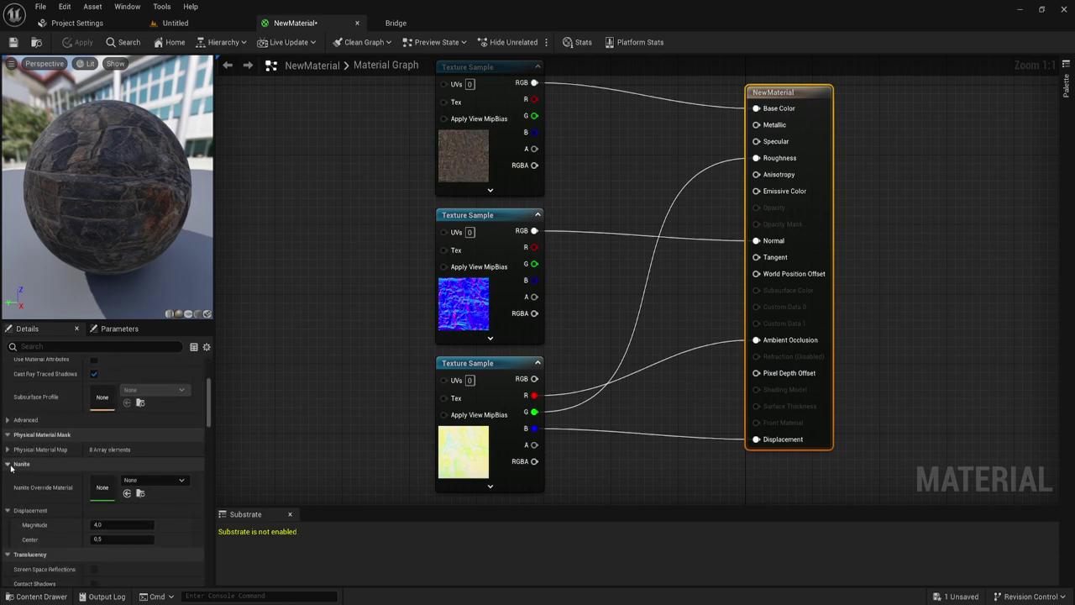
{"action": "scroll", "coordinate": [14, 471], "scroll_direction": "down", "scroll_amount": 2}
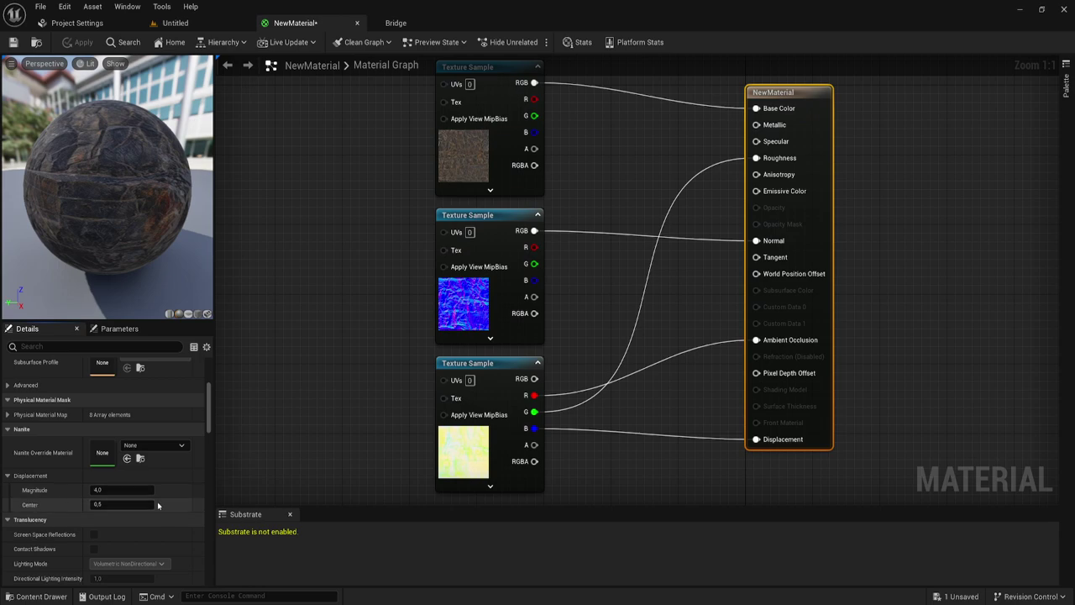
{"action": "left_click", "coordinate": [98, 503]}
{"action": "key", "text": "Return"}
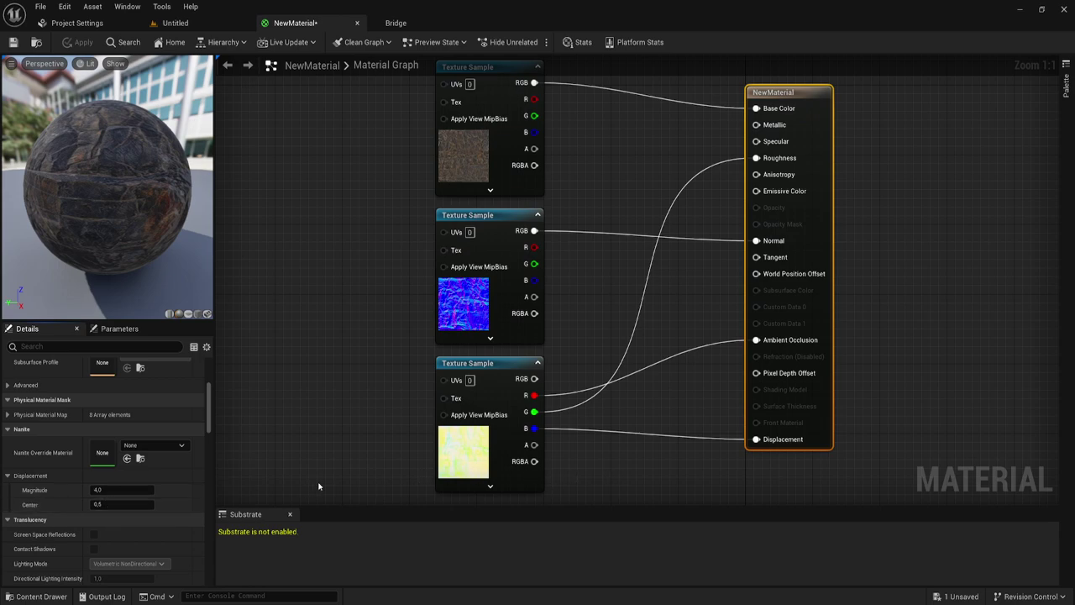
Set displacement Magnitude to 0.03, apply the change and save NewMaterial
{"action": "left_click", "coordinate": [120, 490]}
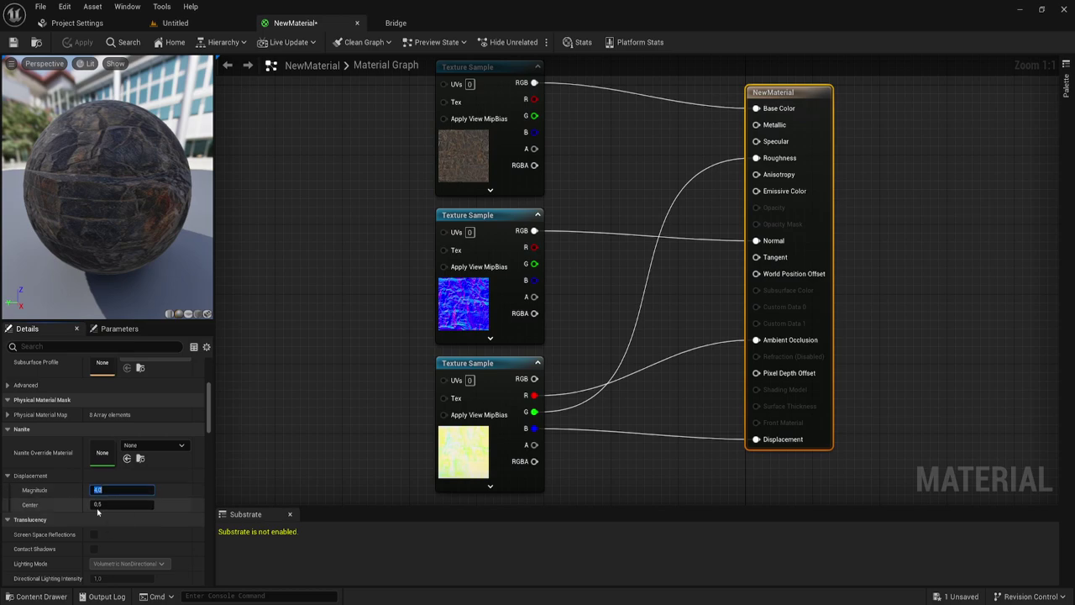
{"action": "left_click", "coordinate": [110, 489]}
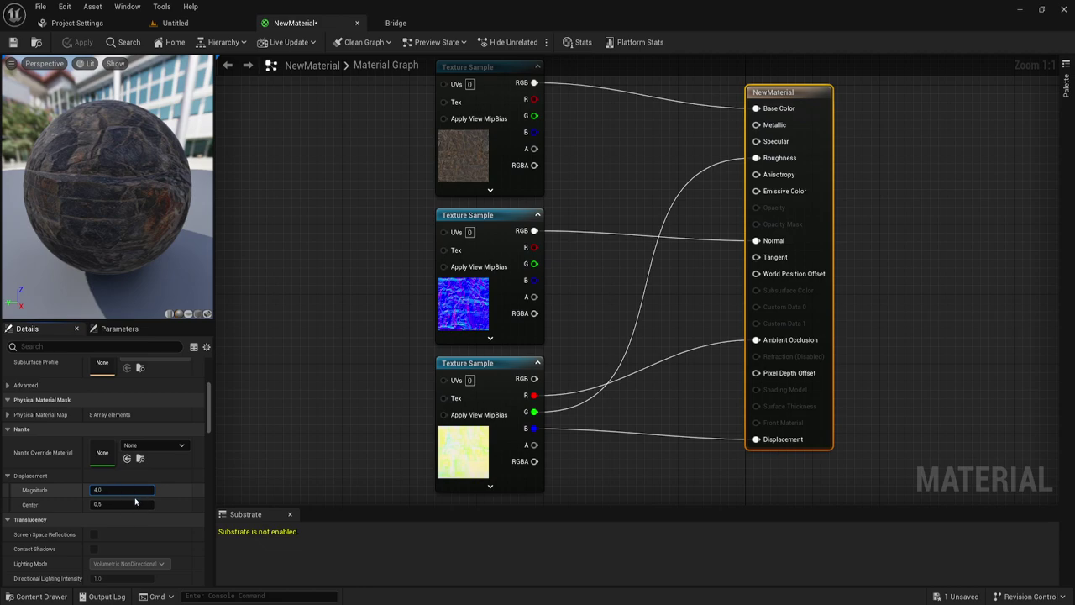
{"action": "key", "text": "ctrl+a"}
{"action": "type", "text": "3"}
{"action": "key", "text": "Return"}
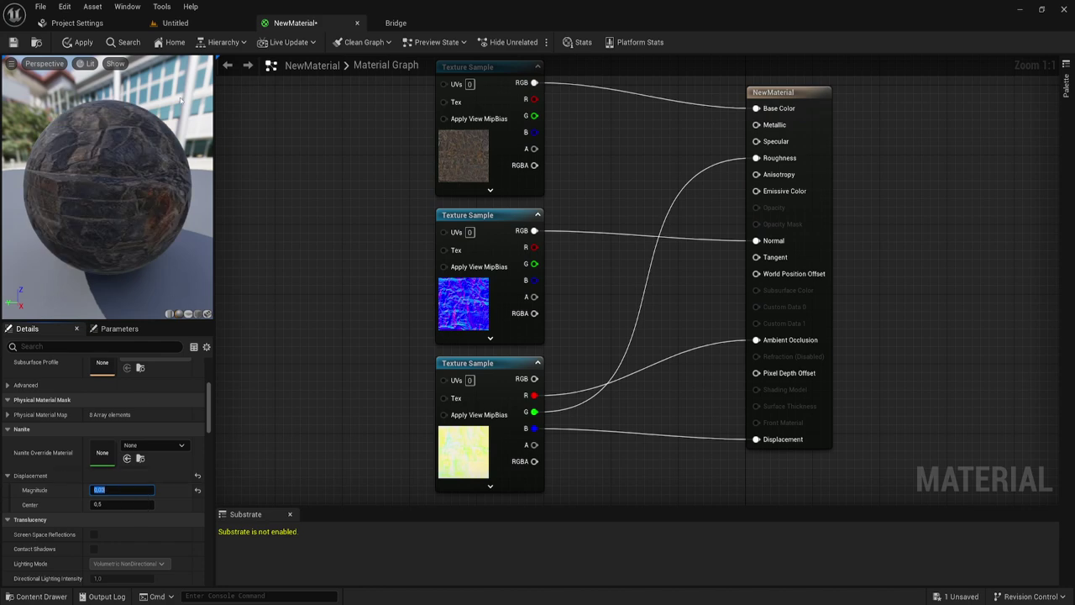
{"action": "left_click", "coordinate": [80, 42]}
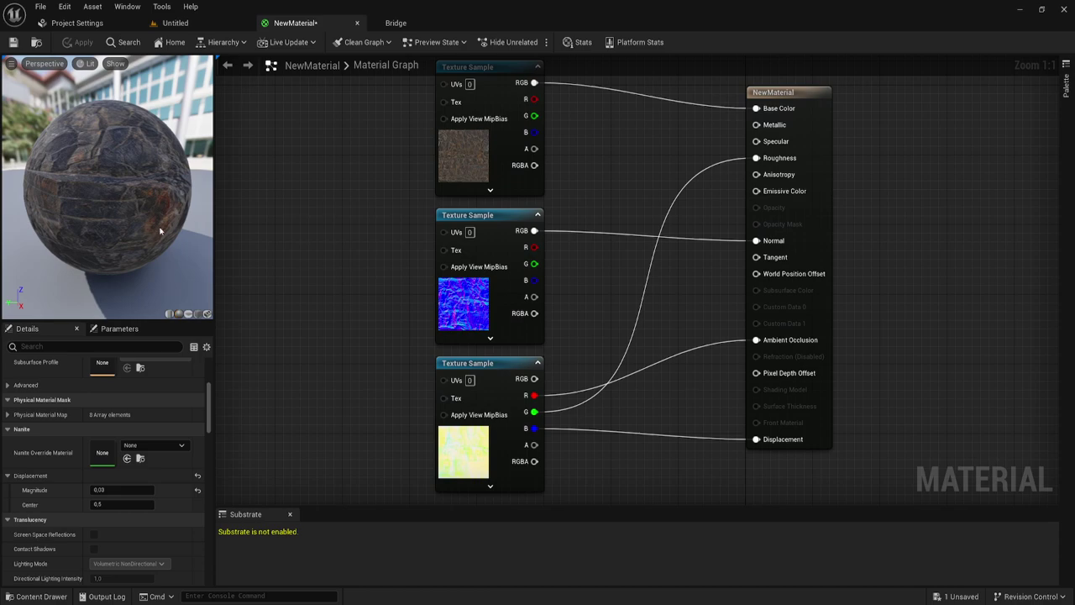
{"action": "left_click", "coordinate": [13, 42]}
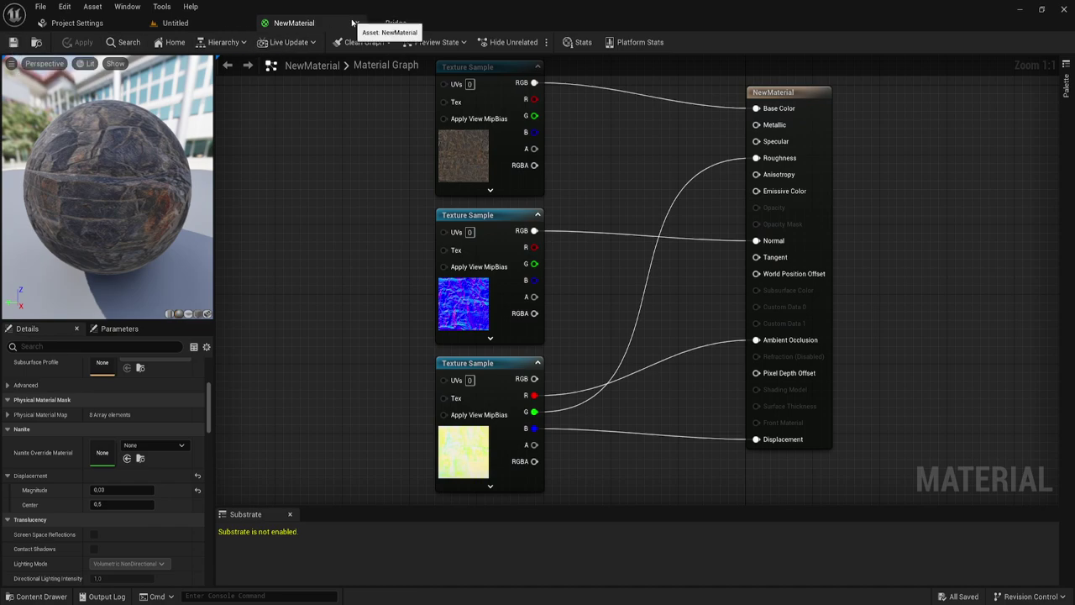
In the level, select the Landscape in the Outliner and frame the terrain in the viewport
{"action": "left_click", "coordinate": [191, 22]}
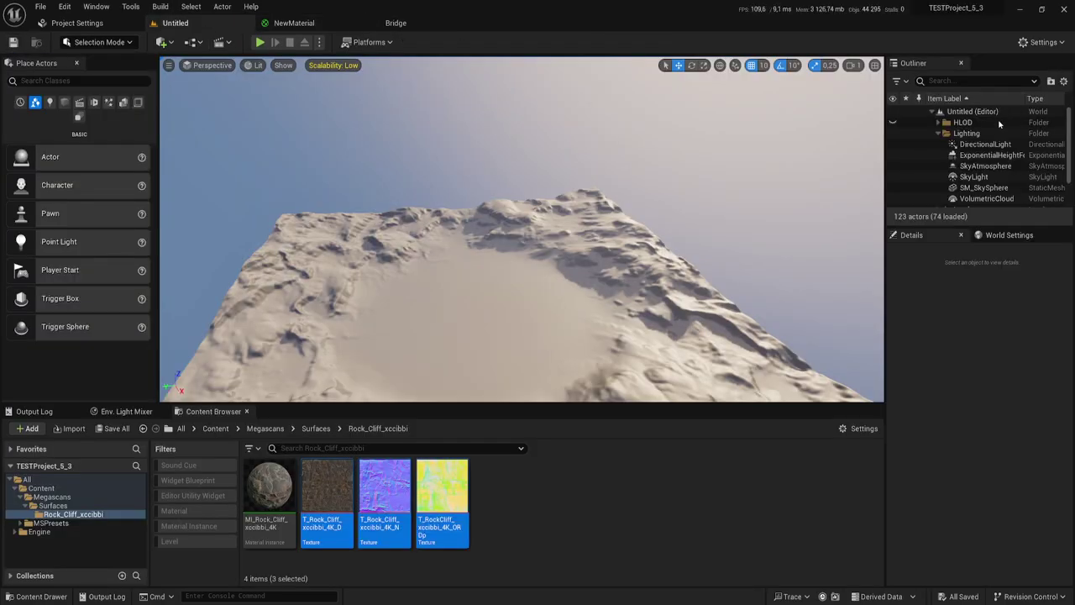
{"action": "scroll", "coordinate": [978, 171], "scroll_direction": "down", "scroll_amount": 3}
{"action": "left_click", "coordinate": [971, 179]}
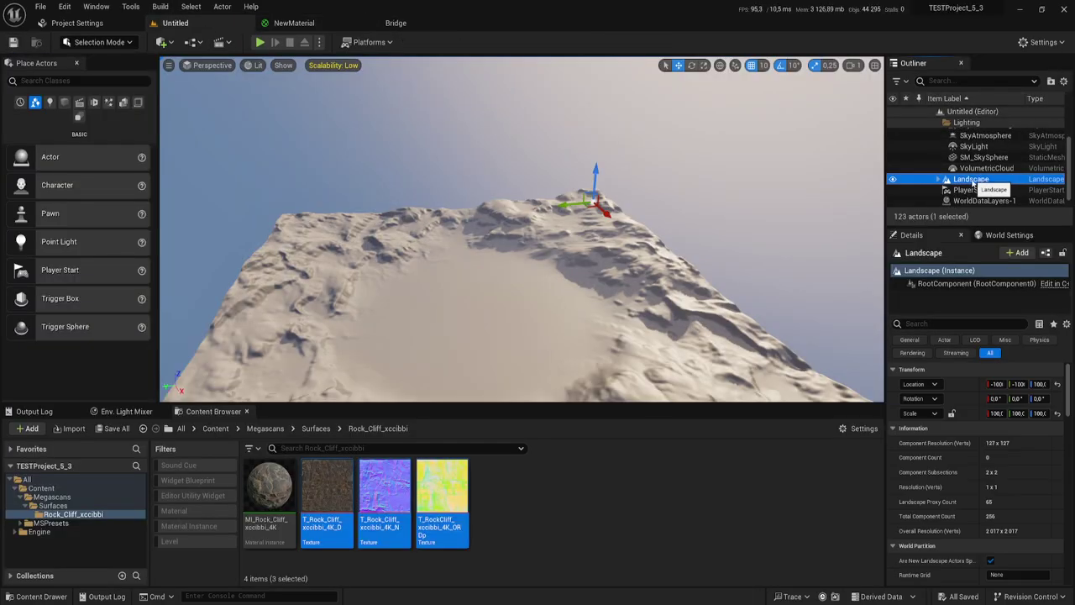
{"action": "double_click", "coordinate": [971, 179]}
{"action": "right_click_drag", "start_coordinate": [521, 252], "coordinate": [529, 168]}
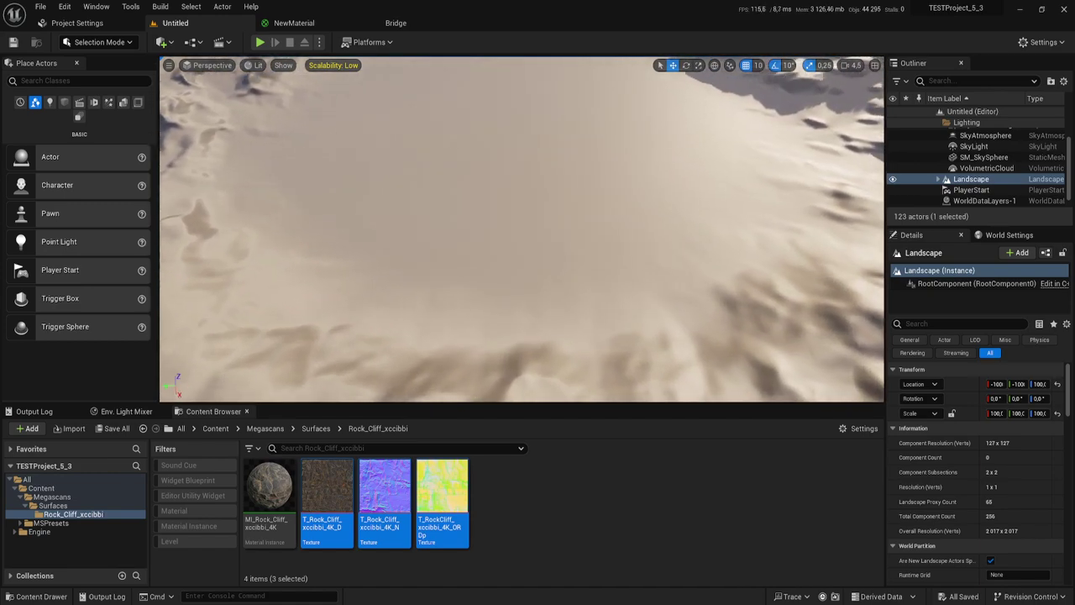
{"action": "right_click_drag", "start_coordinate": [521, 227], "coordinate": [521, 214]}
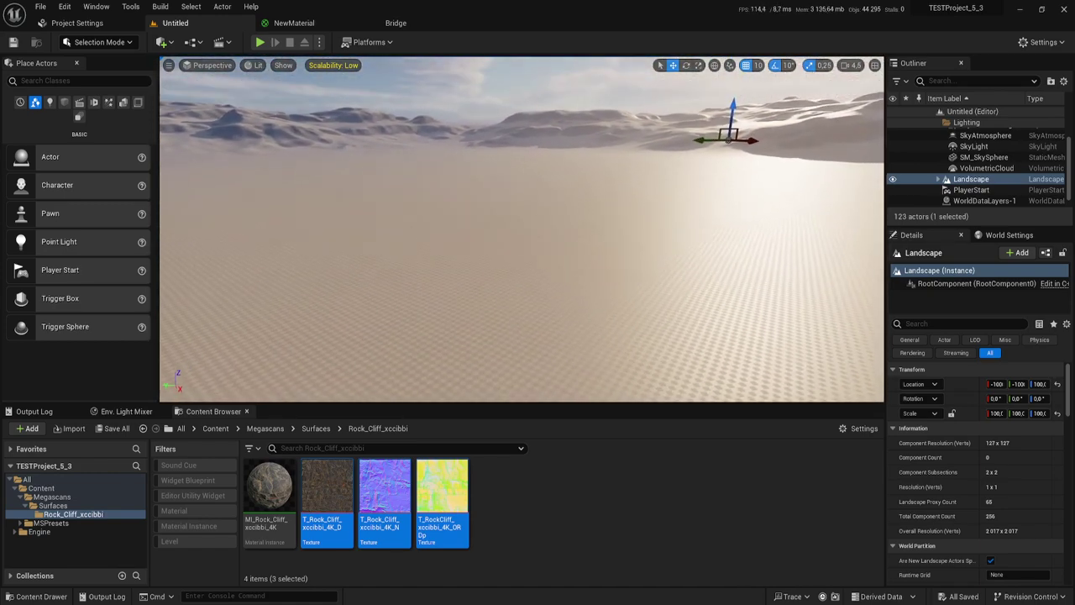
{"action": "left_click", "coordinate": [601, 223]}
{"action": "left_click", "coordinate": [758, 182]}
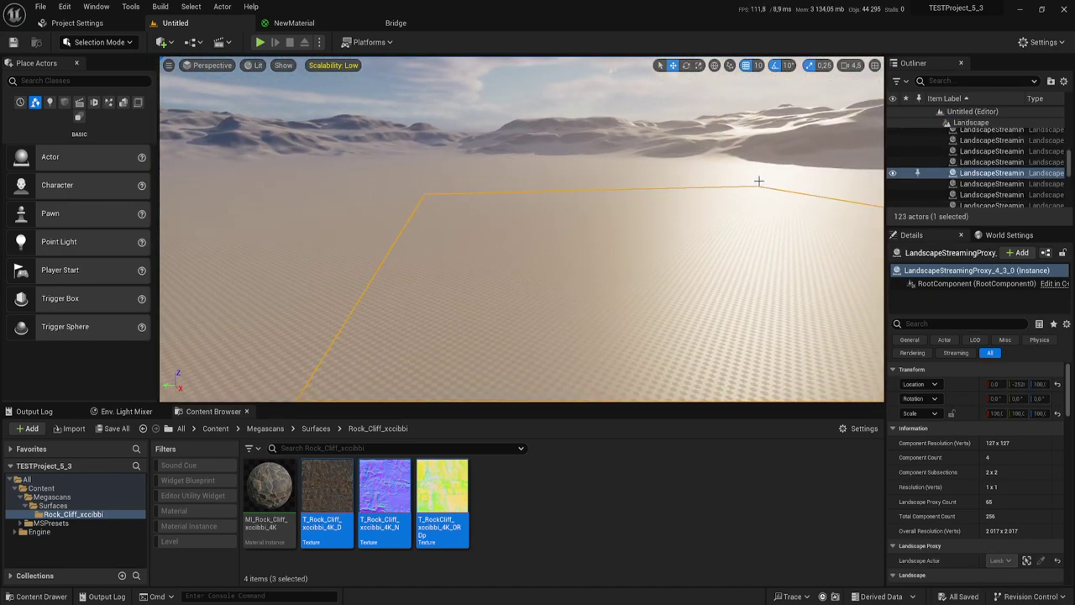
{"action": "scroll", "coordinate": [987, 148], "scroll_direction": "up", "scroll_amount": 2}
{"action": "scroll", "coordinate": [987, 148], "scroll_direction": "up", "scroll_amount": 3}
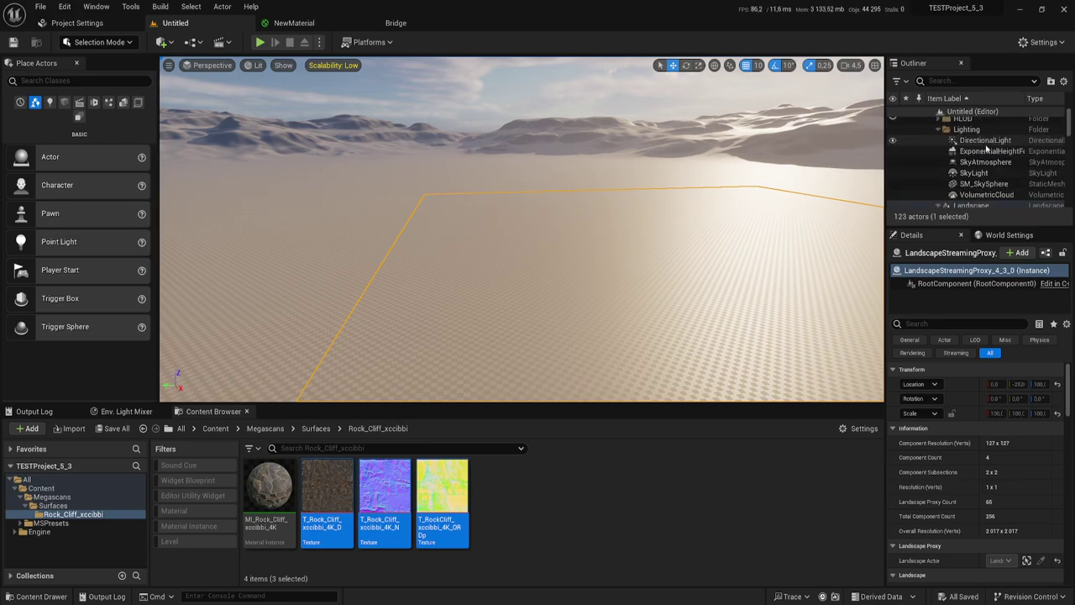
{"action": "scroll", "coordinate": [987, 148], "scroll_direction": "down", "scroll_amount": 2}
{"action": "left_click", "coordinate": [971, 182]}
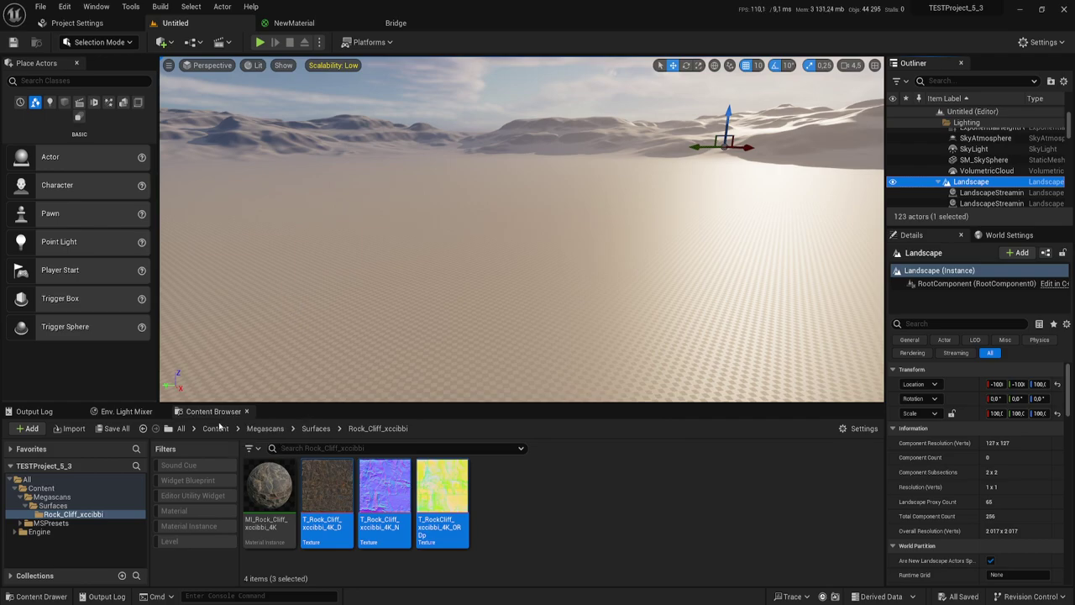
Show NewMaterial in the Content folder and drag it toward the Landscape's Details panel
{"action": "left_click", "coordinate": [215, 428]}
{"action": "left_click_drag", "start_coordinate": [383, 487], "coordinate": [890, 514]}
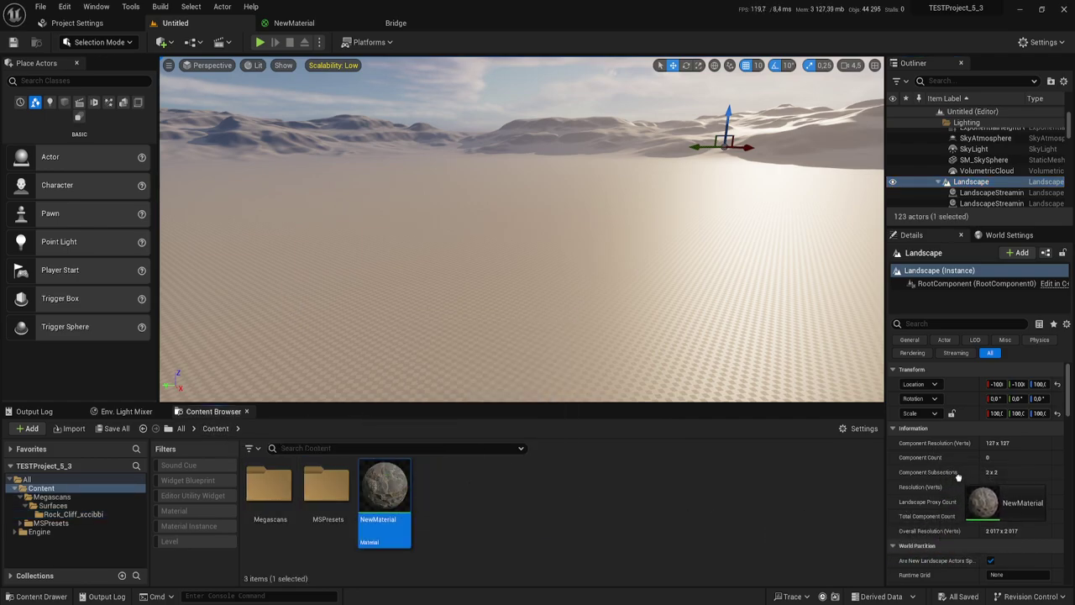
{"action": "mouse_move", "coordinate": [890, 514]}
{"action": "left_mouse_down"}
{"action": "mouse_move", "coordinate": [962, 484]}
{"action": "mouse_move", "coordinate": [999, 510]}
{"action": "mouse_move", "coordinate": [994, 533]}
{"action": "mouse_move", "coordinate": [1001, 505]}
{"action": "left_mouse_up"}
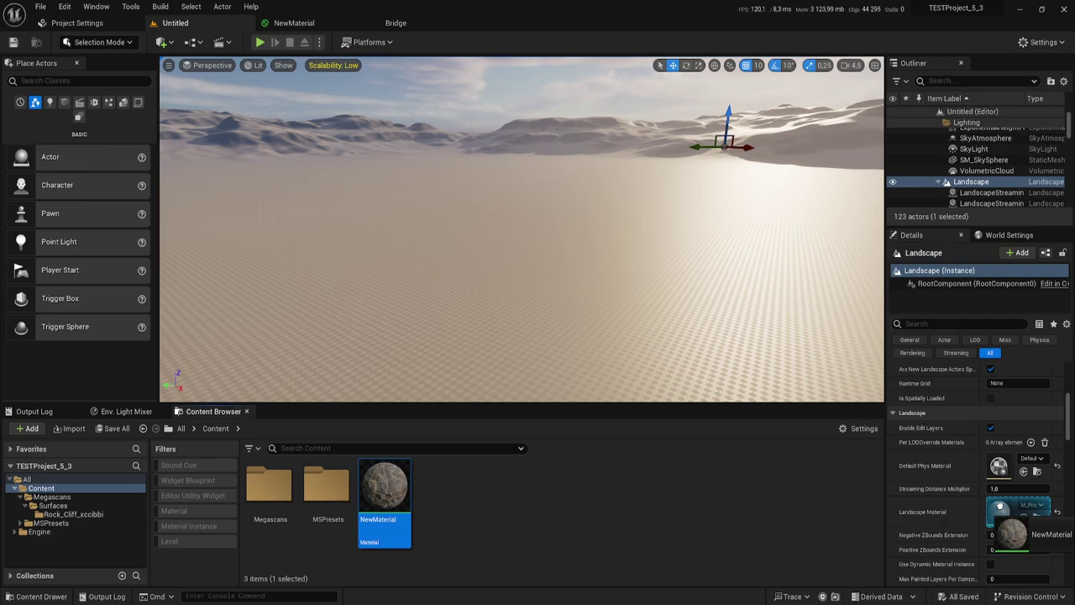
Assign NewMaterial as the Landscape Material and fly down over the cracked-rock terrain
{"action": "left_click_drag", "start_coordinate": [1006, 514], "coordinate": [1005, 512]}
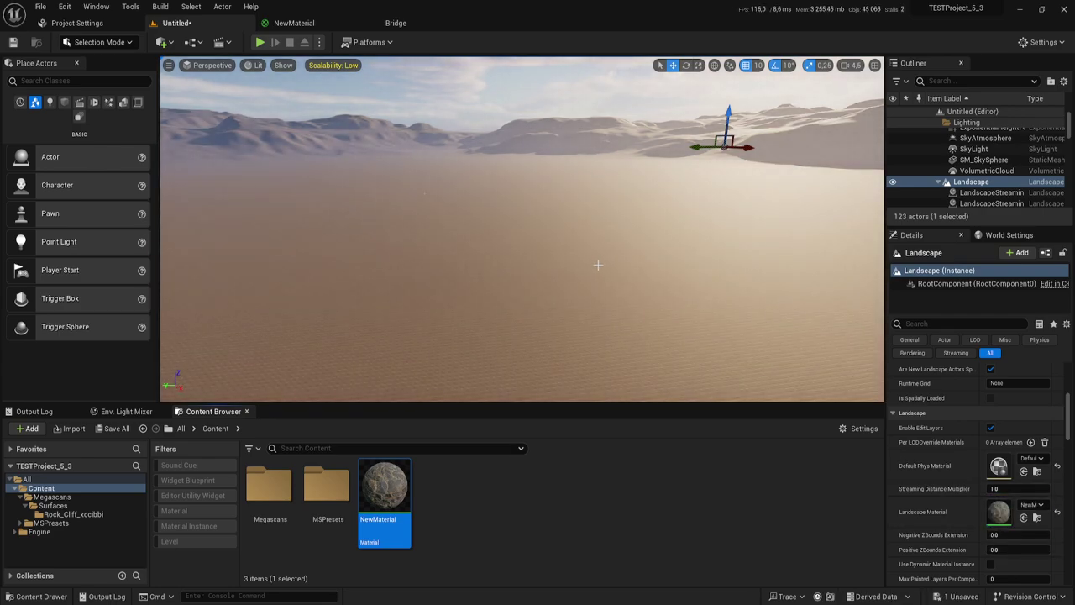
{"action": "mouse_move", "coordinate": [459, 222]}
{"action": "right_mouse_down"}
{"action": "mouse_move", "coordinate": [459, 160]}
{"action": "mouse_move", "coordinate": [459, 268]}
{"action": "right_mouse_up"}
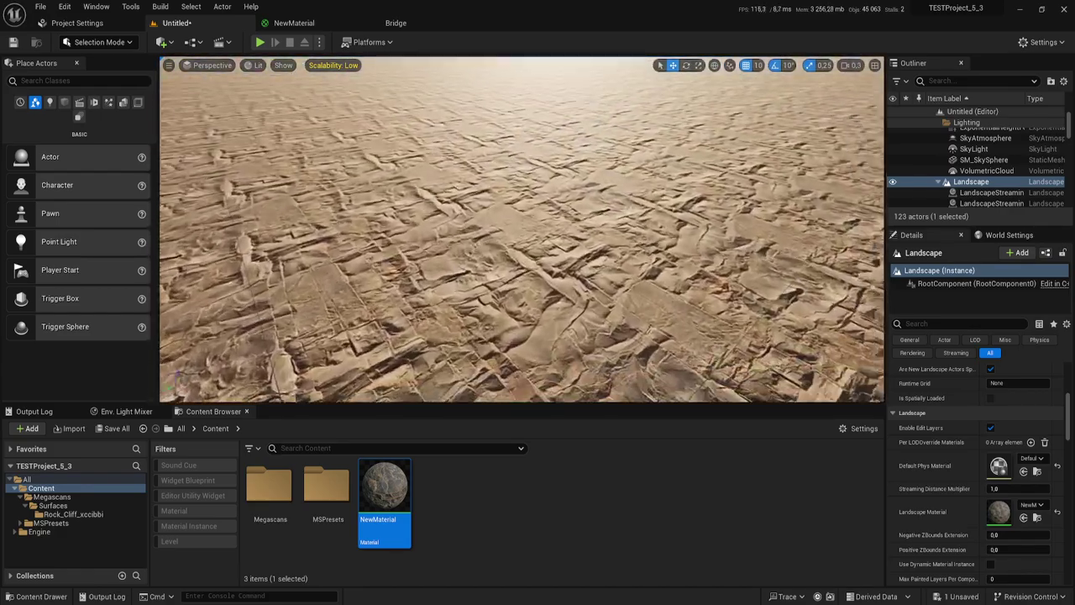
{"action": "mouse_move", "coordinate": [459, 269]}
{"action": "right_mouse_down"}
{"action": "mouse_move", "coordinate": [460, 219]}
{"action": "mouse_move", "coordinate": [445, 201]}
{"action": "mouse_move", "coordinate": [458, 218]}
{"action": "right_mouse_up"}
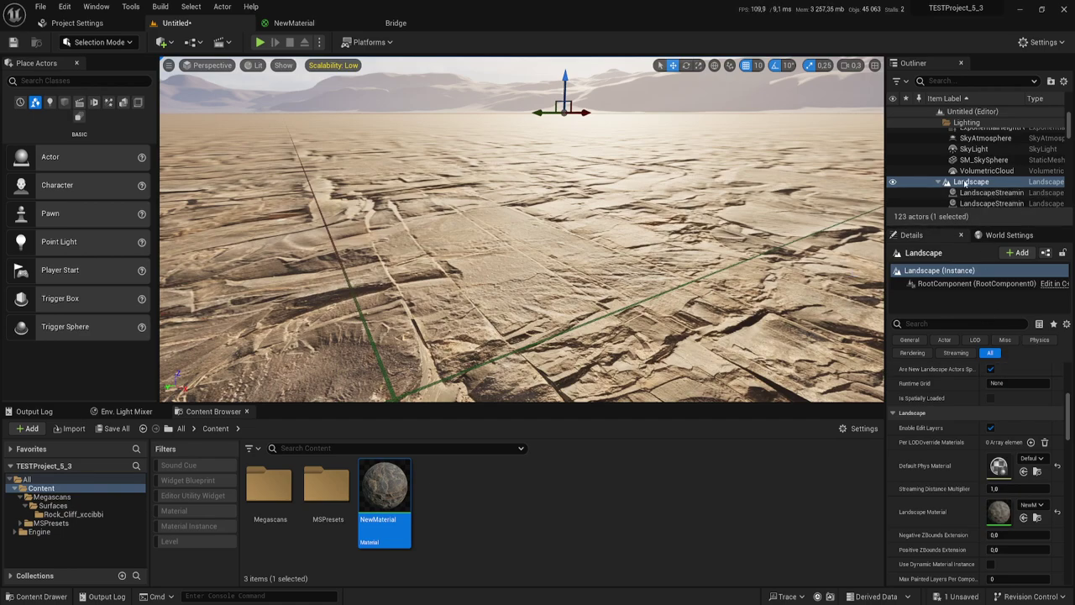
Reselect the Landscape and scroll its Details panel down to the Nanite section
{"action": "left_click", "coordinate": [967, 174]}
{"action": "left_click", "coordinate": [968, 181]}
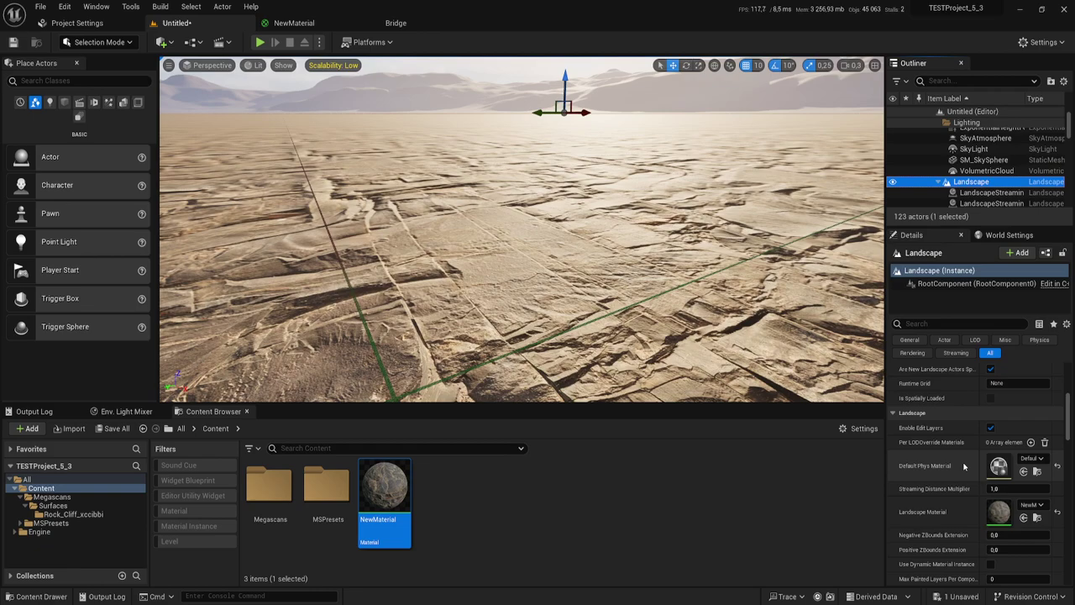
{"action": "scroll", "coordinate": [962, 454], "scroll_direction": "down", "scroll_amount": 2}
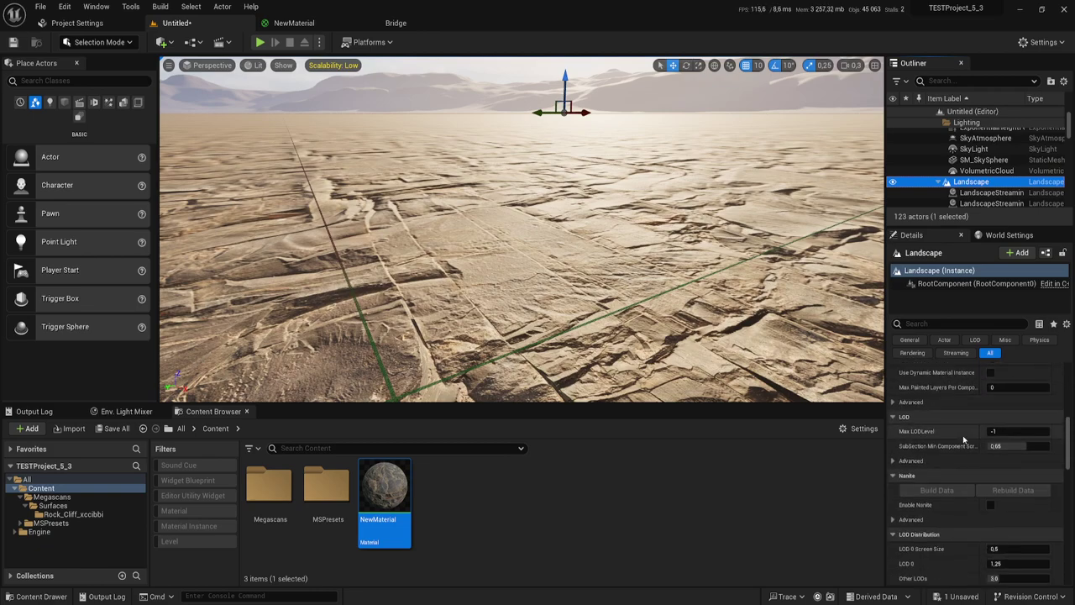
{"action": "scroll", "coordinate": [962, 435], "scroll_direction": "down", "scroll_amount": 1}
{"action": "scroll", "coordinate": [962, 435], "scroll_direction": "down", "scroll_amount": 1}
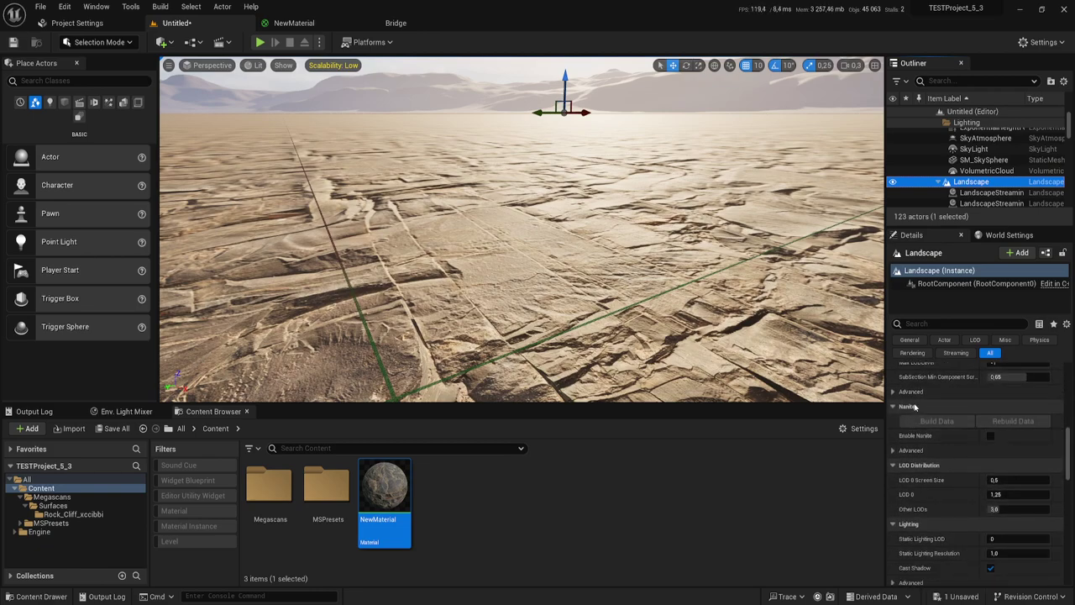
{"action": "left_click", "coordinate": [987, 440]}
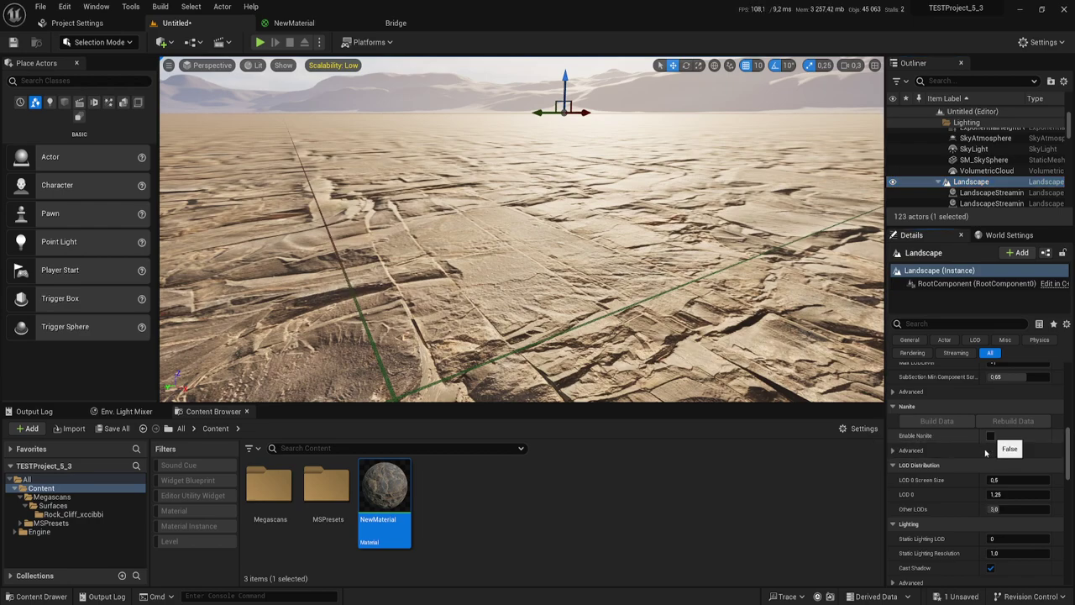
Turn on Enable Nanite, build the Nanite data, and inspect the displaced terrain from above and below
{"action": "left_click", "coordinate": [990, 436]}
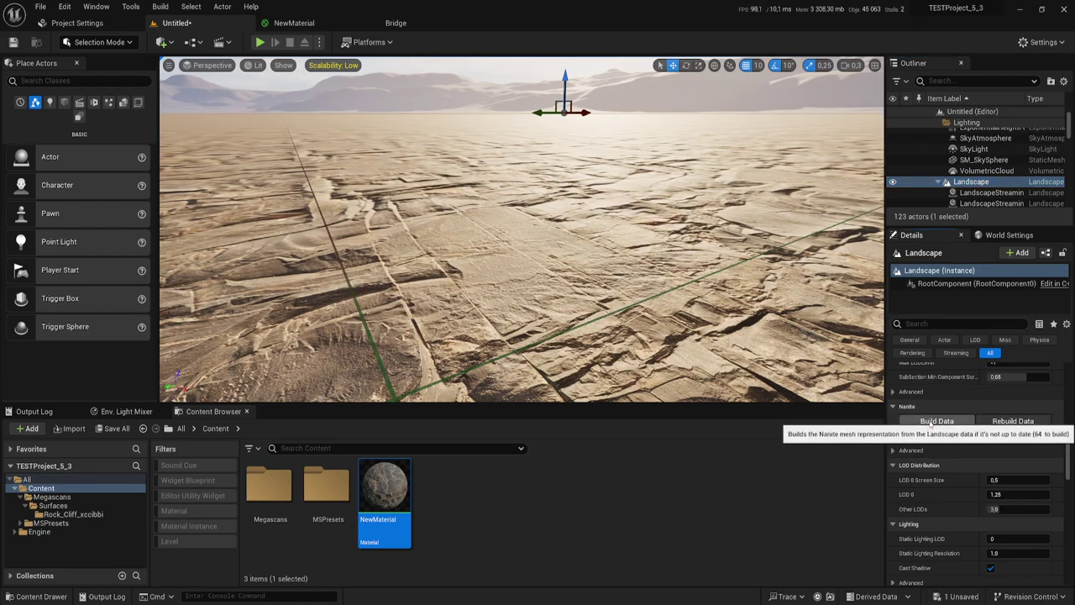
{"action": "left_click", "coordinate": [932, 421]}
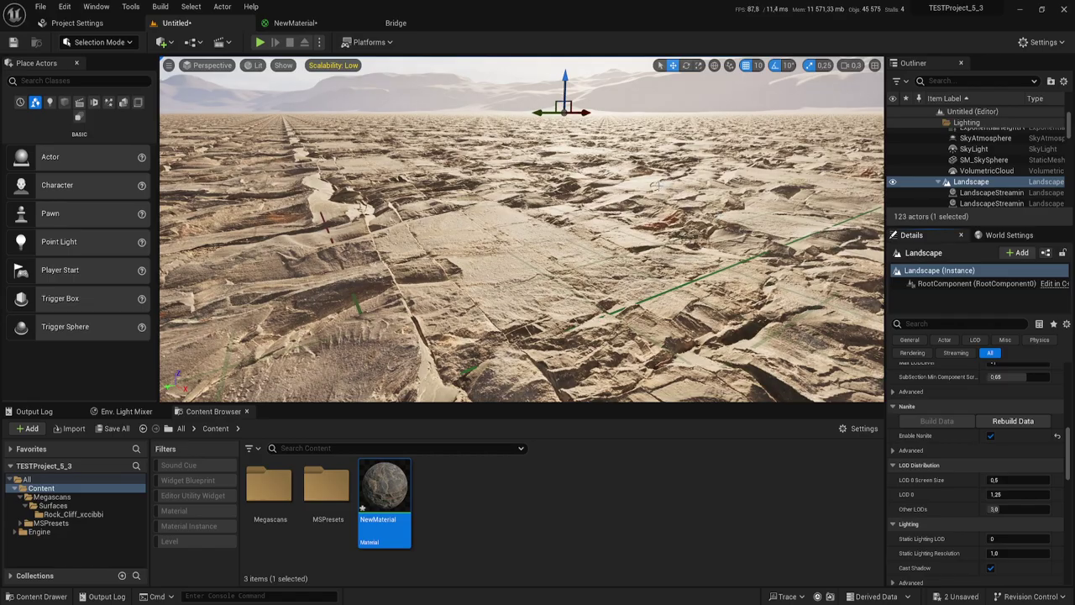
{"action": "right_click_drag", "start_coordinate": [521, 235], "coordinate": [520, 235]}
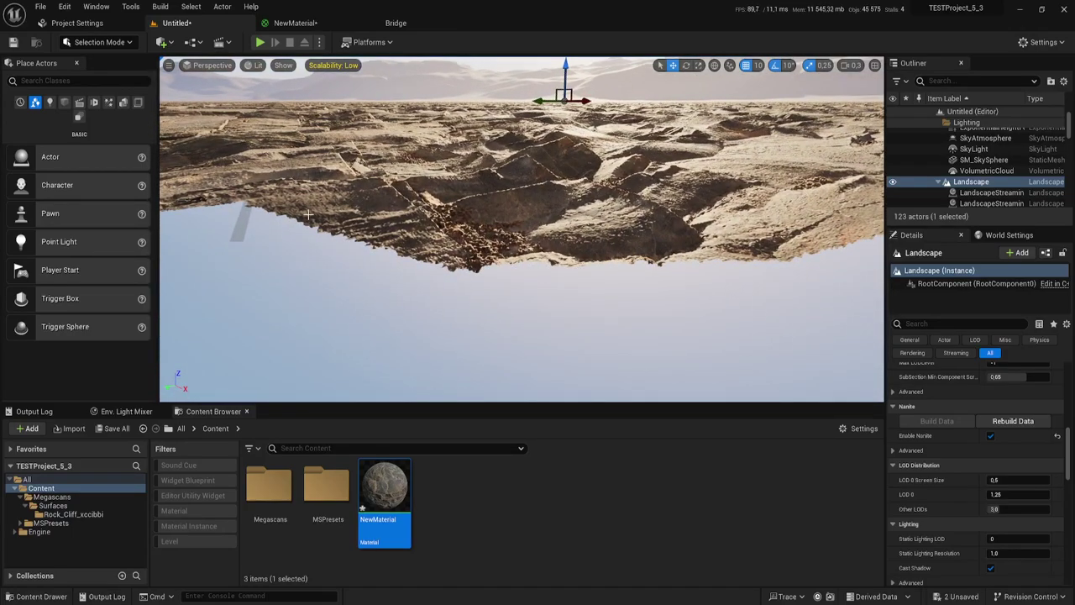
{"action": "right_click_drag", "start_coordinate": [421, 232], "coordinate": [422, 232]}
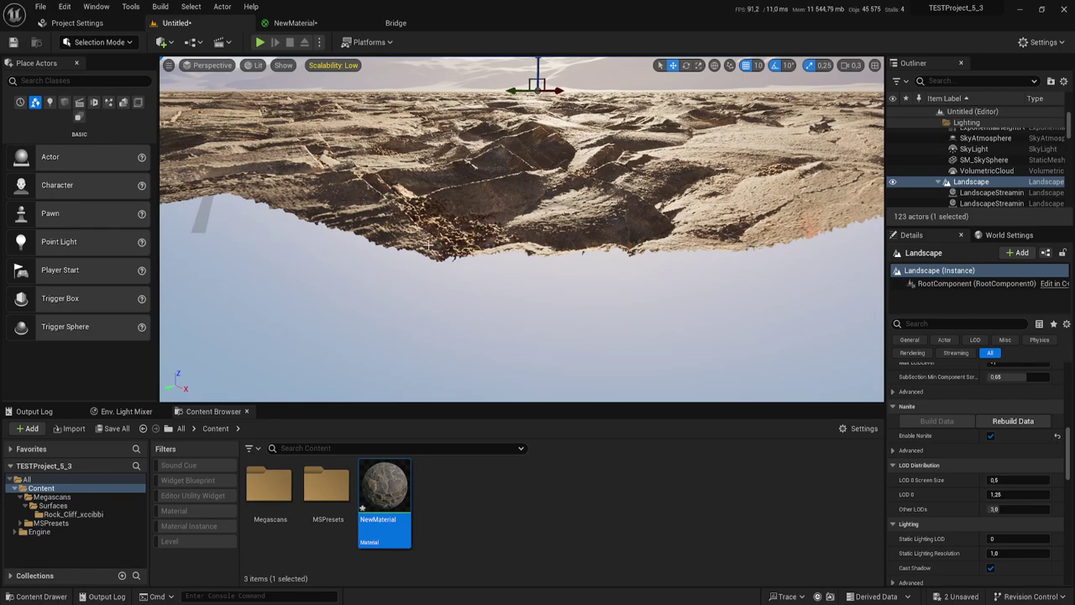
{"action": "right_click_drag", "start_coordinate": [521, 228], "coordinate": [521, 228]}
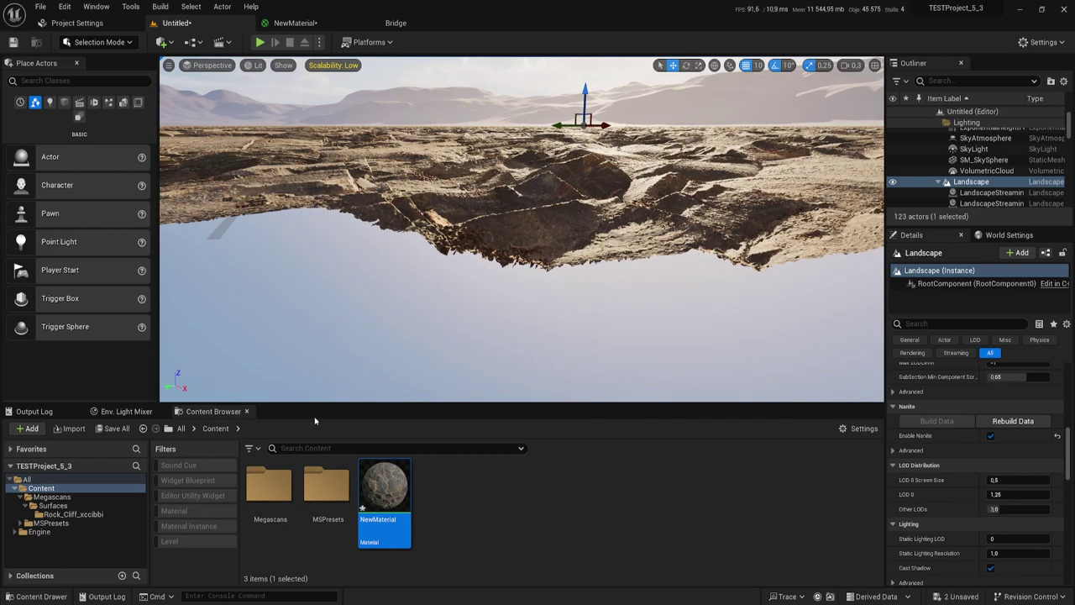
Set NewMaterial's displacement magnitude to 0.08, apply and save, then view the rocky terrain
{"action": "left_click", "coordinate": [337, 23]}
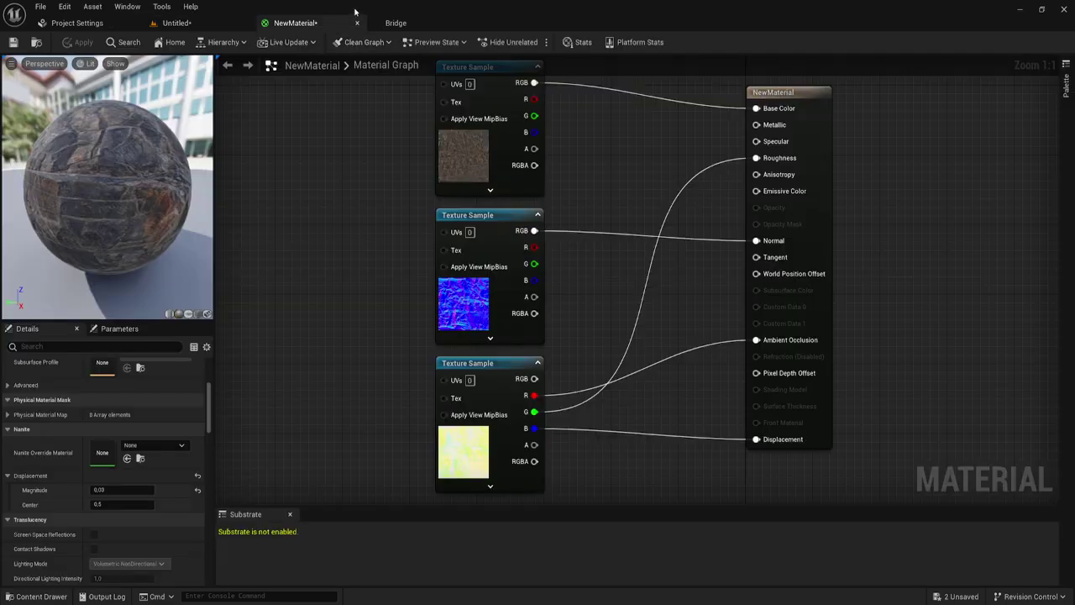
{"action": "left_click", "coordinate": [102, 489]}
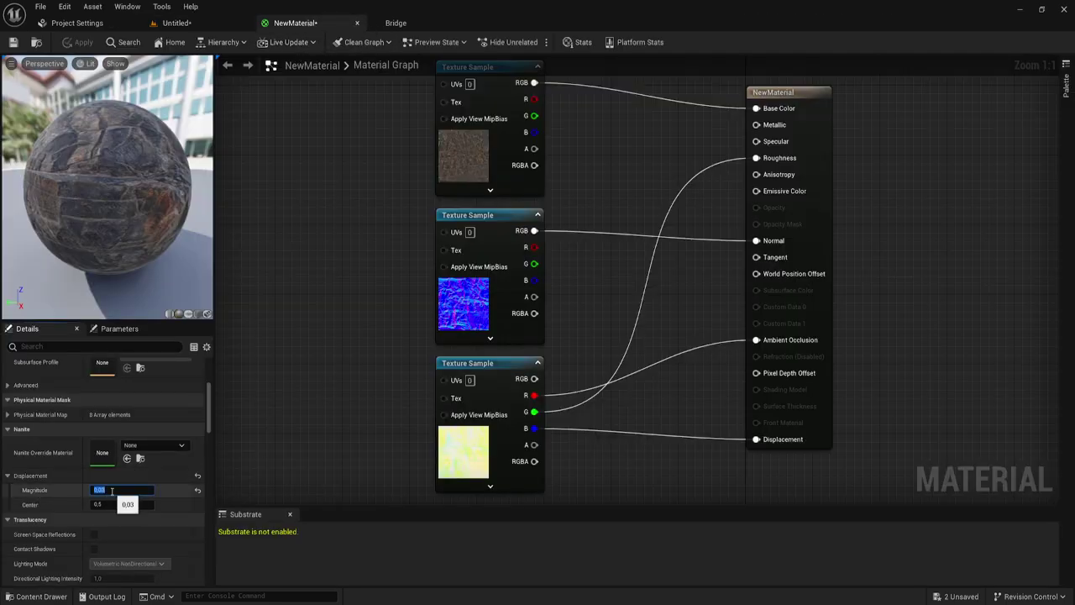
{"action": "type", "text": "0."}
{"action": "key", "text": "Return"}
{"action": "left_click", "coordinate": [80, 42]}
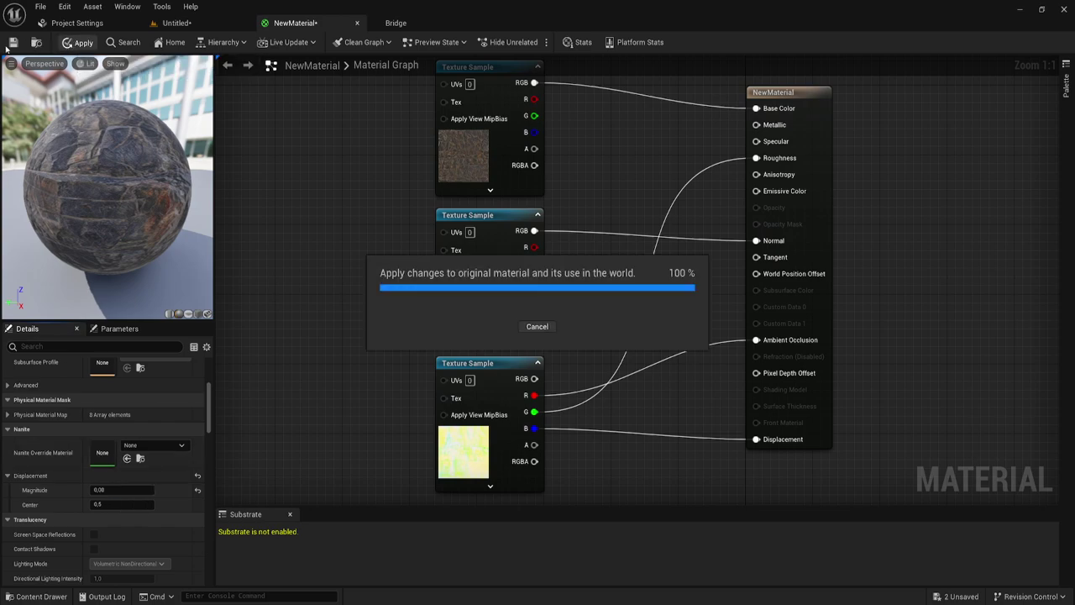
{"action": "left_click", "coordinate": [13, 42]}
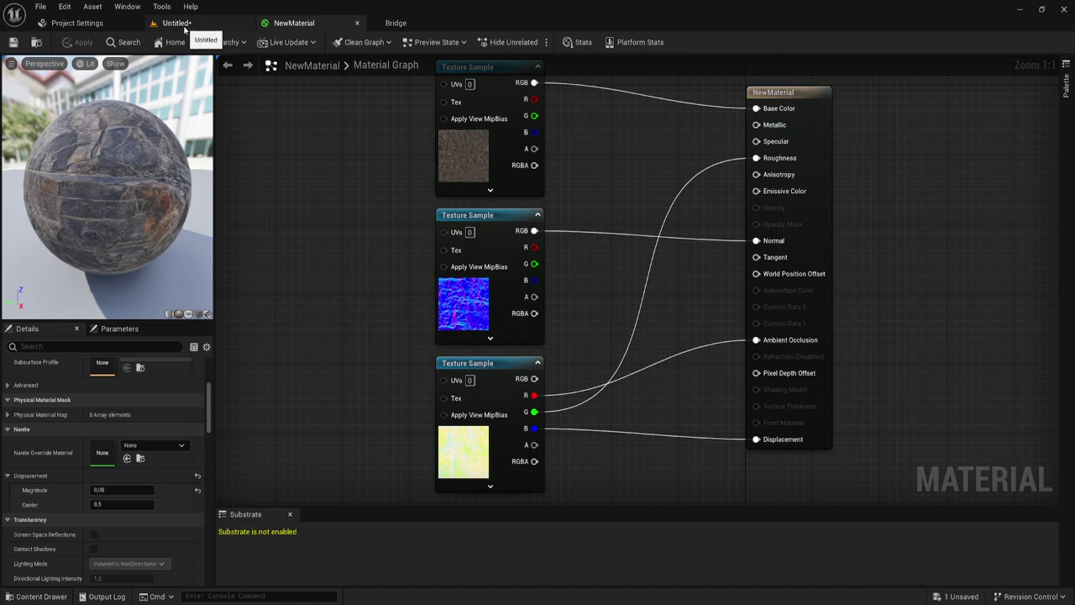
{"action": "left_click", "coordinate": [184, 29]}
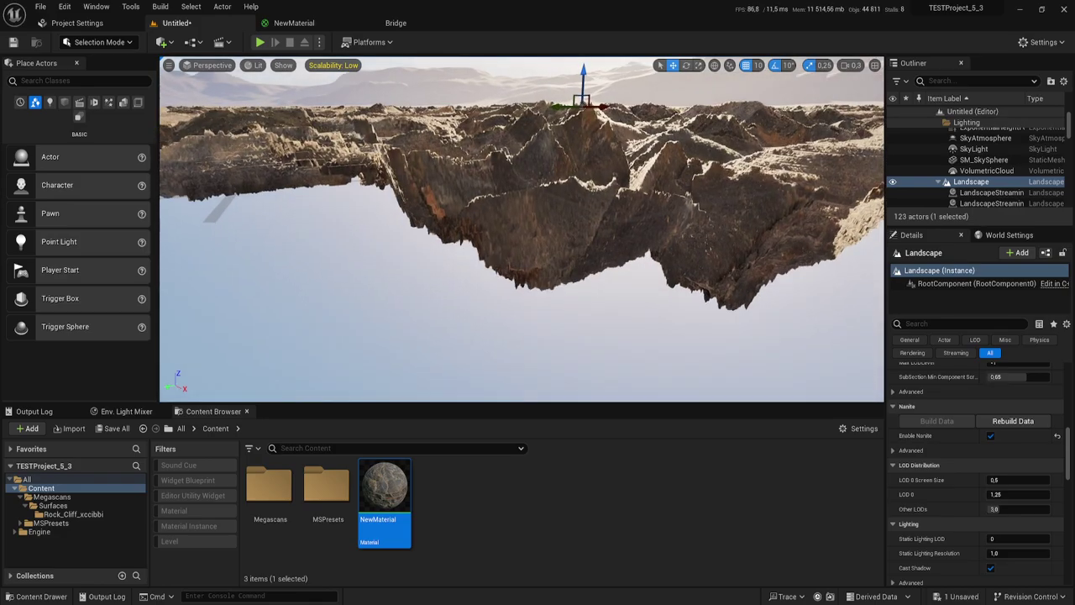
{"action": "mouse_move", "coordinate": [521, 227]}
{"action": "right_mouse_down"}
{"action": "mouse_move", "coordinate": [521, 252]}
{"action": "mouse_move", "coordinate": [555, 243]}
{"action": "mouse_move", "coordinate": [554, 277]}
{"action": "mouse_move", "coordinate": [554, 252]}
{"action": "mouse_move", "coordinate": [449, 234]}
{"action": "right_mouse_up"}
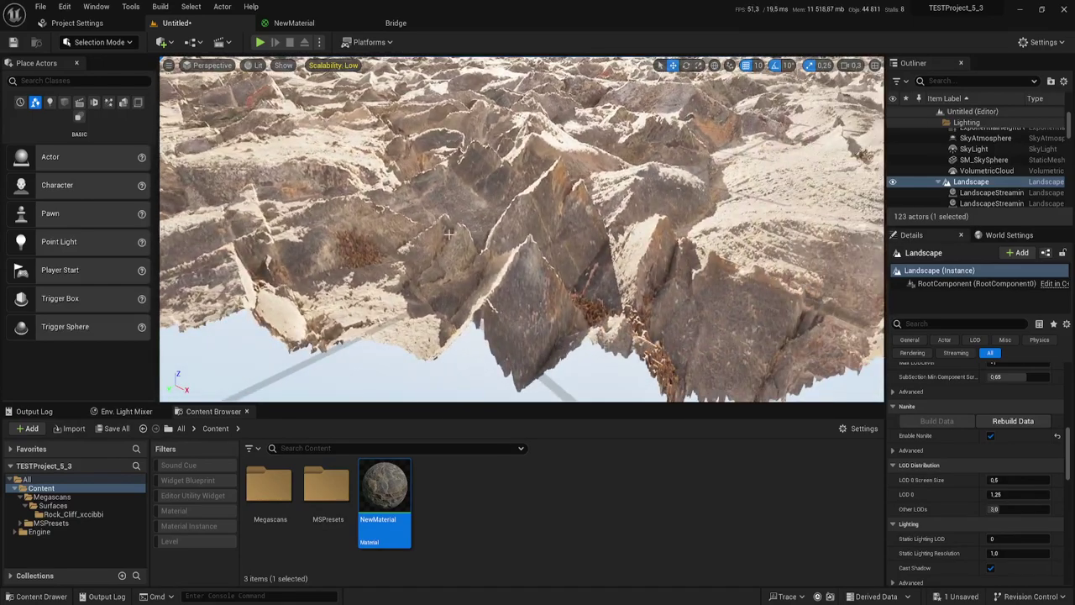
Change the displacement magnitude to 0.06, save NewMaterial, and return to the level
{"action": "left_click", "coordinate": [322, 24]}
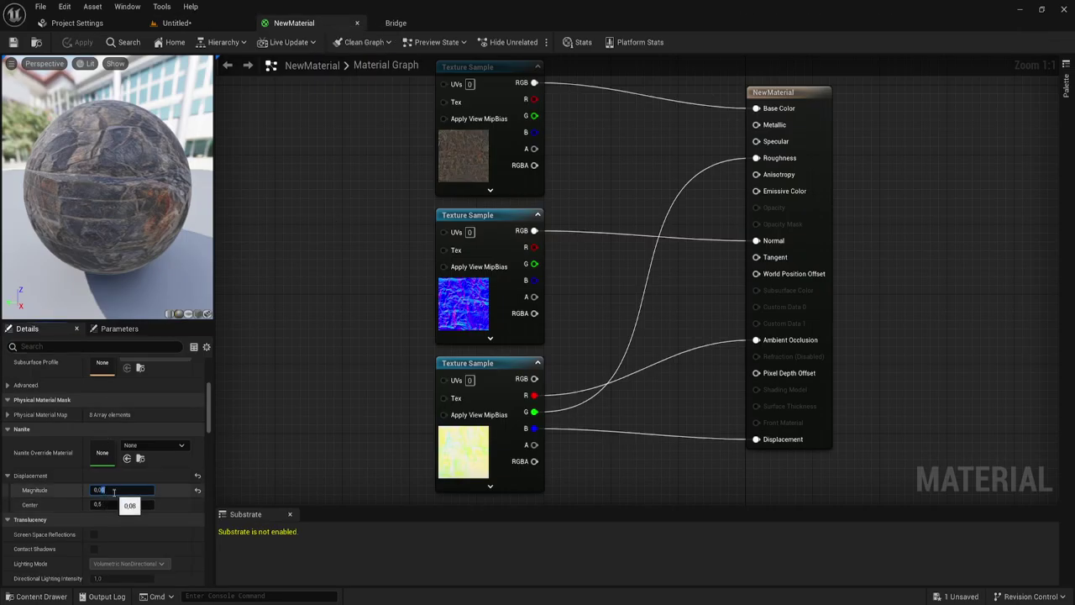
{"action": "key", "text": "Return"}
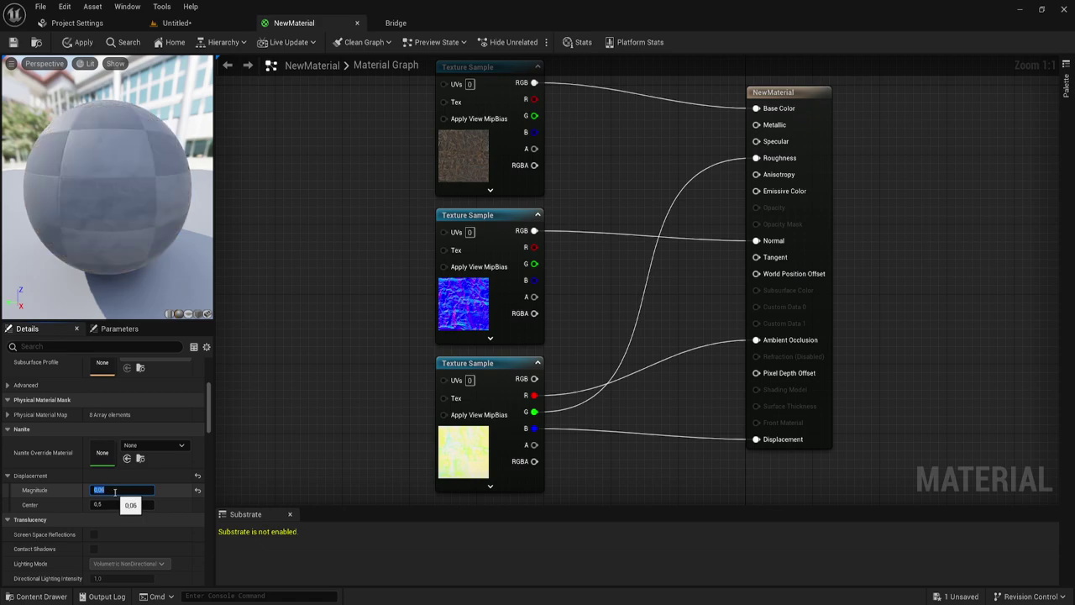
{"action": "left_click", "coordinate": [13, 44]}
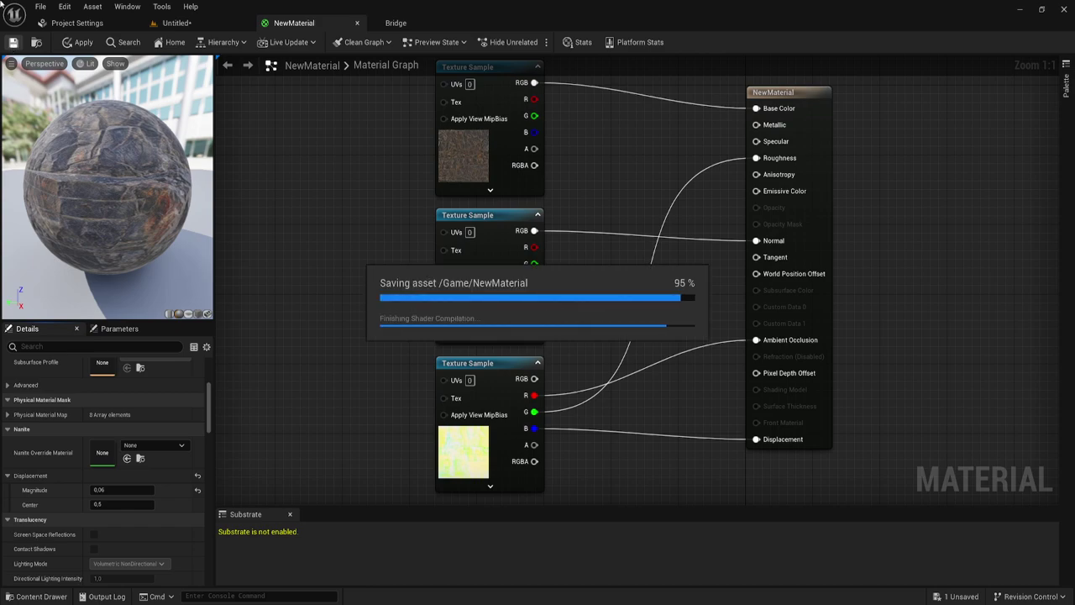
{"action": "left_click", "coordinate": [205, 25]}
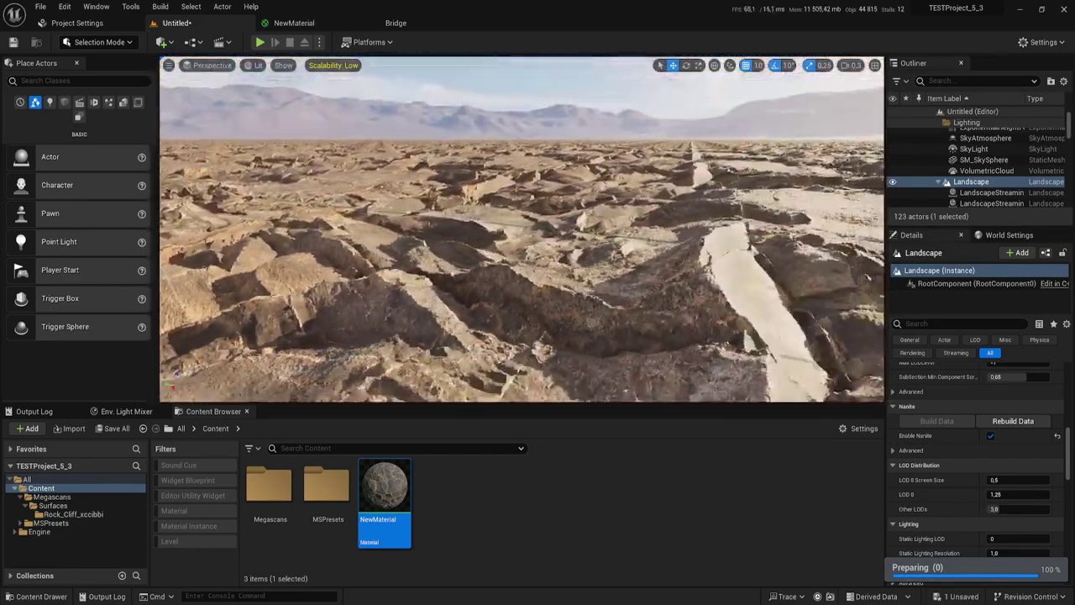
{"action": "right_click_drag", "start_coordinate": [521, 226], "coordinate": [487, 227]}
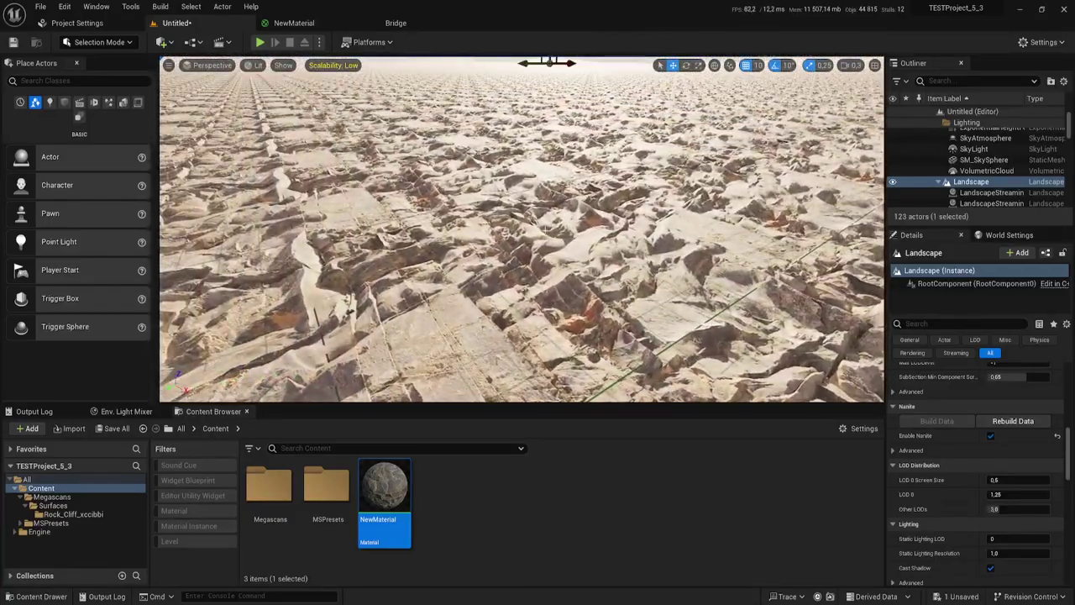
Compare the Dirty Brick Wall and Damaged Brick Wall surfaces in Megascans, settling on Damaged Brick Wall
{"action": "left_click", "coordinate": [394, 25]}
{"action": "left_click", "coordinate": [724, 216]}
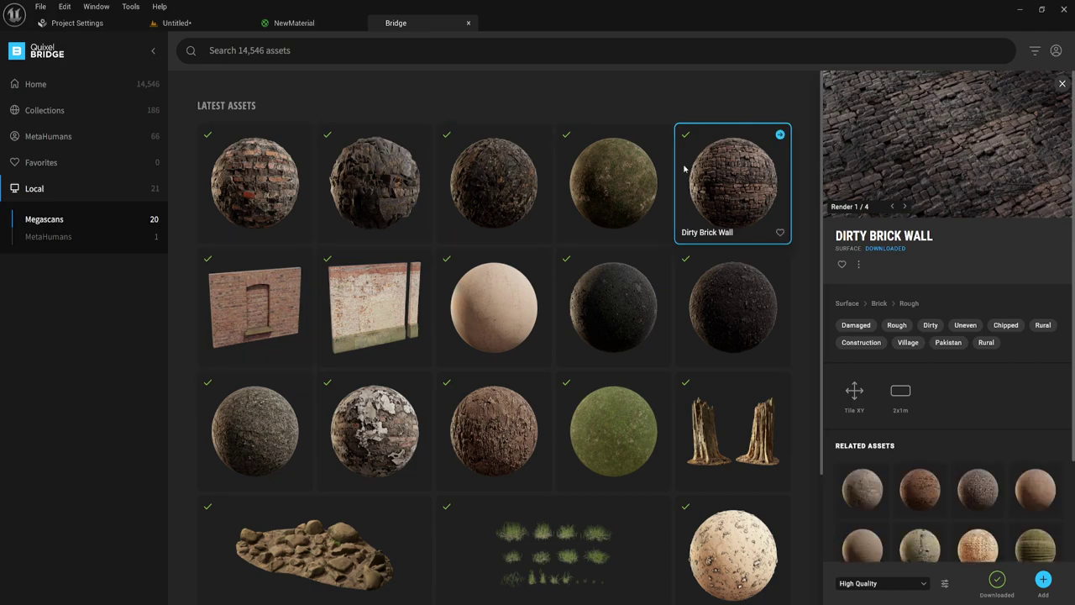
{"action": "left_click", "coordinate": [234, 189]}
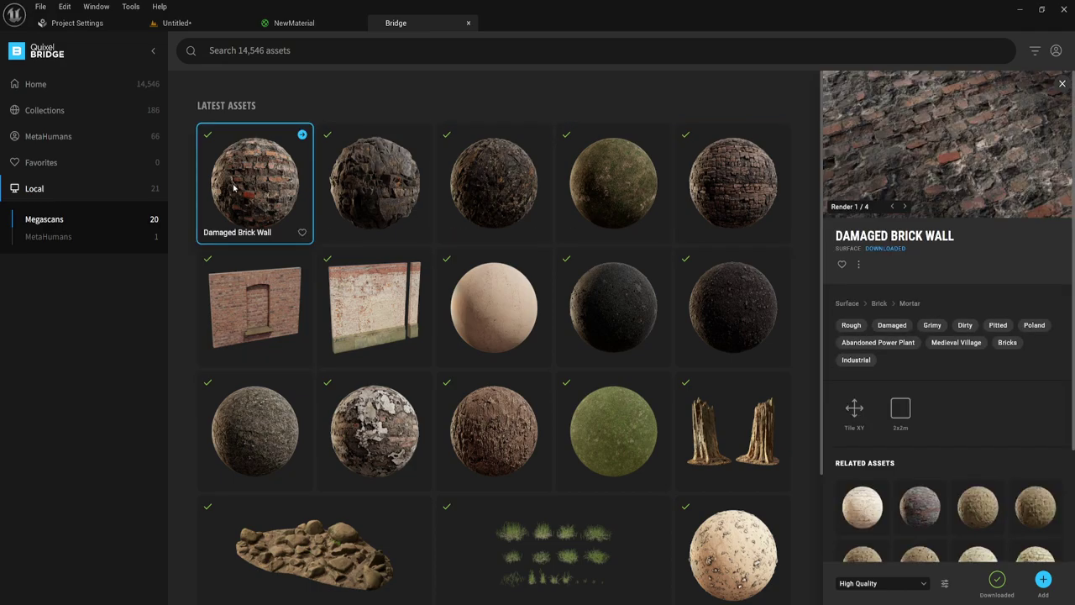
{"action": "left_click", "coordinate": [750, 181]}
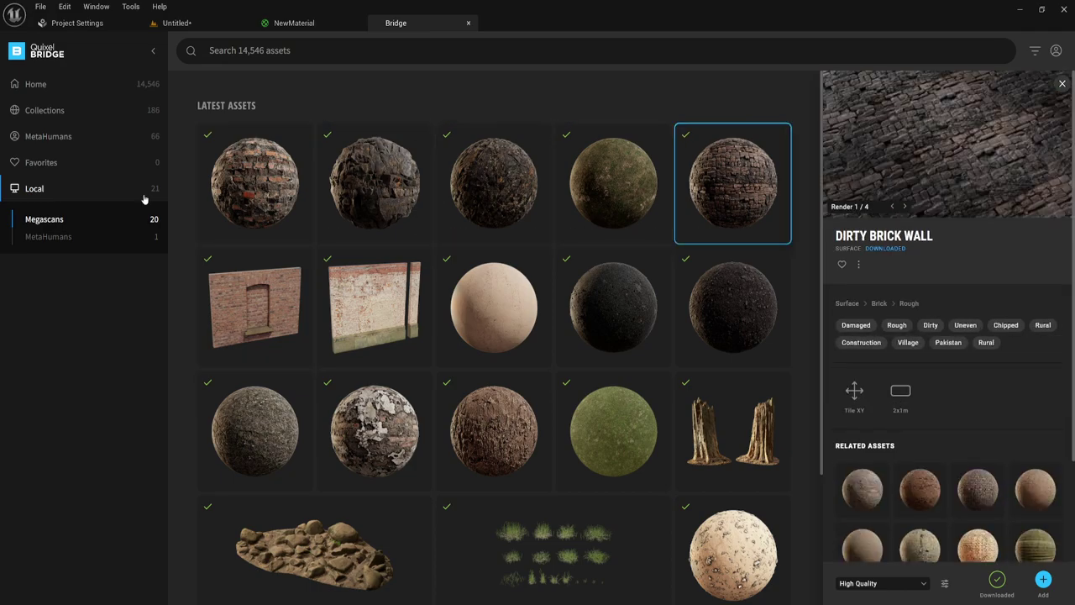
{"action": "left_click", "coordinate": [239, 178]}
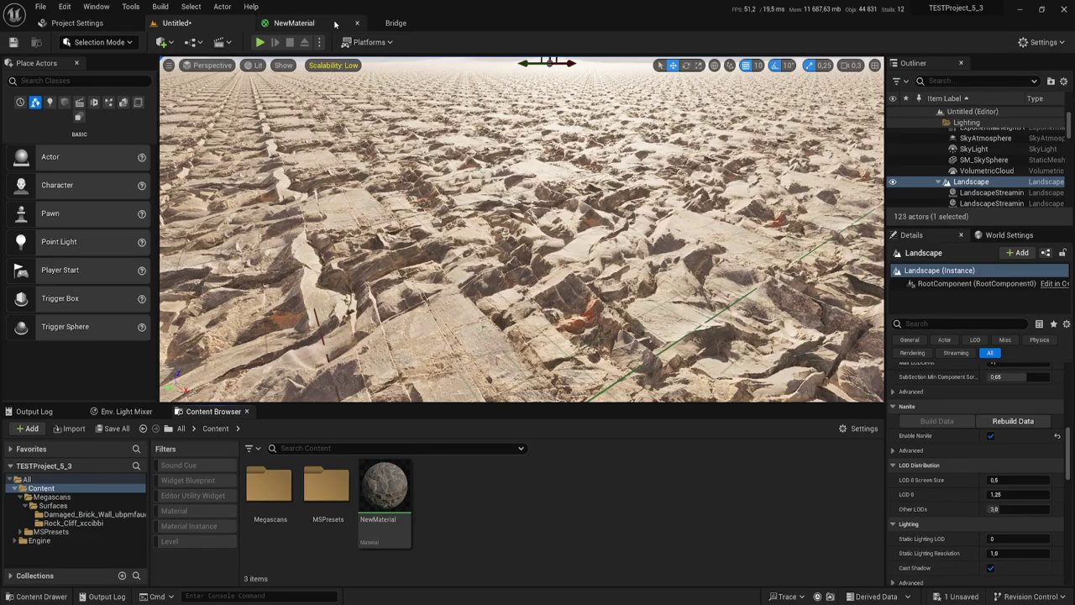
Browse to Megascans > Surfaces > Damaged_Brick_Wall and select its three textures
{"action": "double_click", "coordinate": [269, 487]}
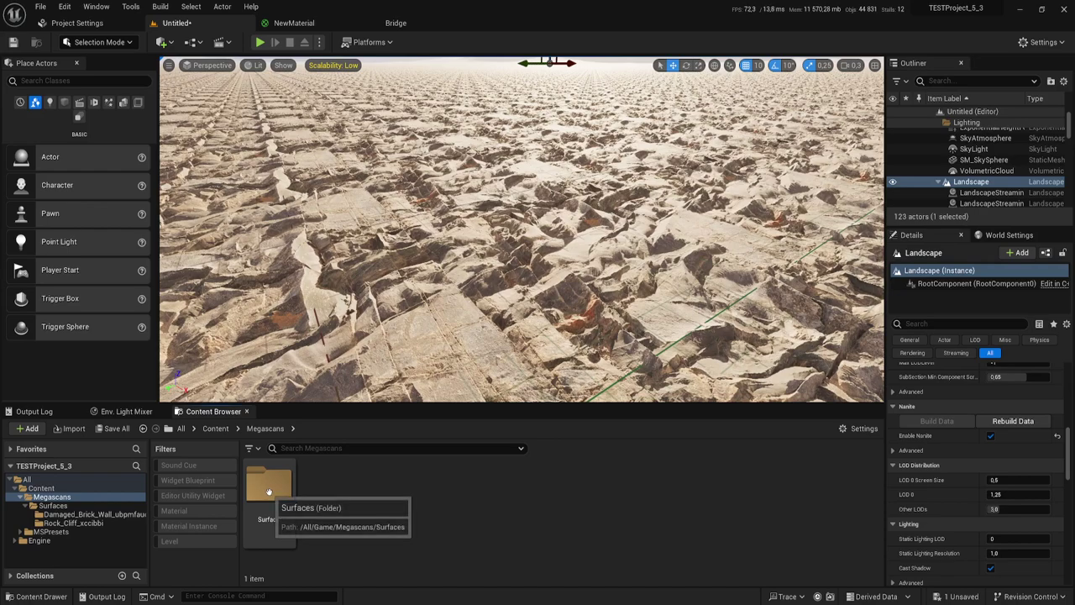
{"action": "double_click", "coordinate": [268, 487]}
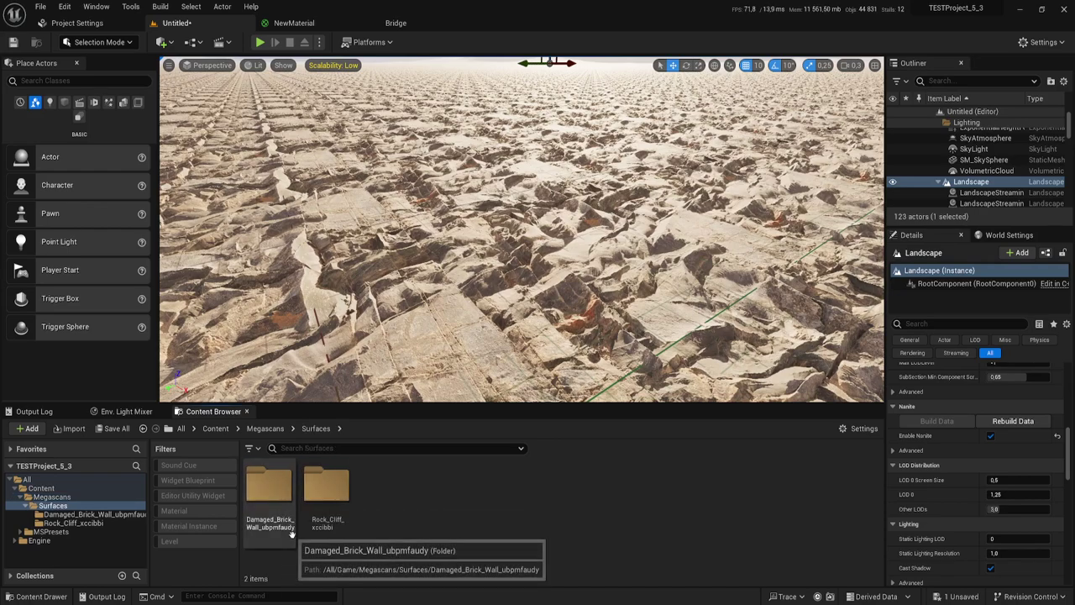
{"action": "double_click", "coordinate": [326, 491]}
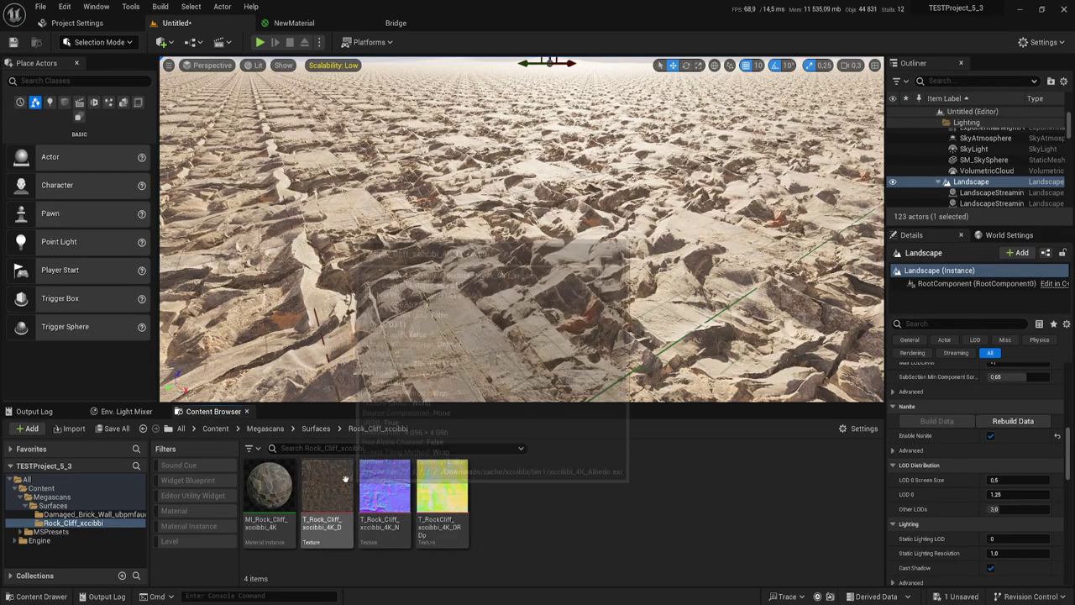
{"action": "left_click", "coordinate": [324, 428]}
{"action": "double_click", "coordinate": [270, 491]}
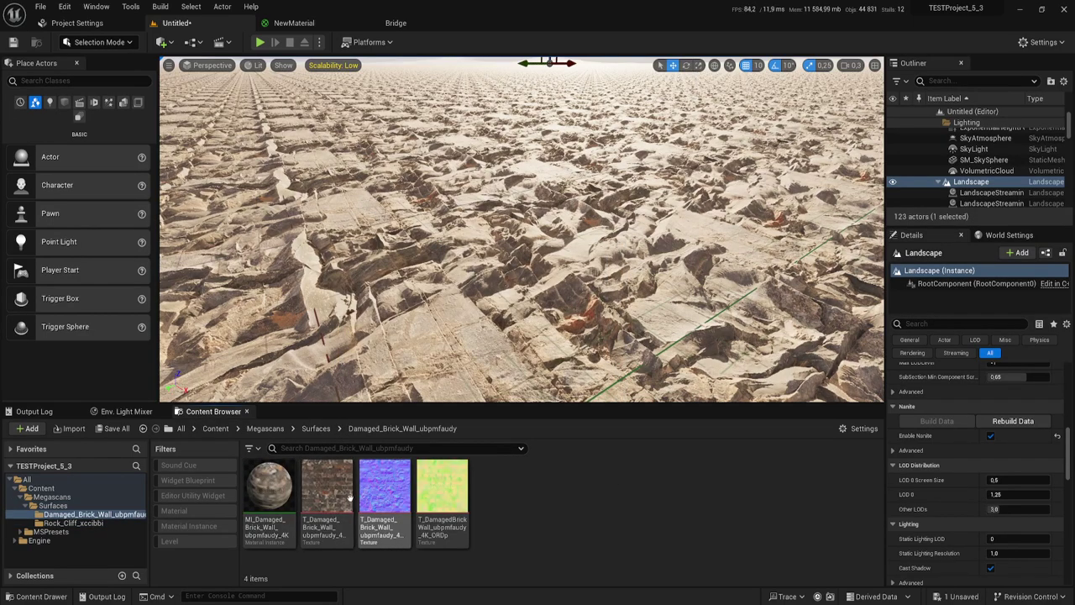
{"action": "left_click", "coordinate": [442, 502]}
{"action": "left_click", "coordinate": [328, 502], "text": "shift"}
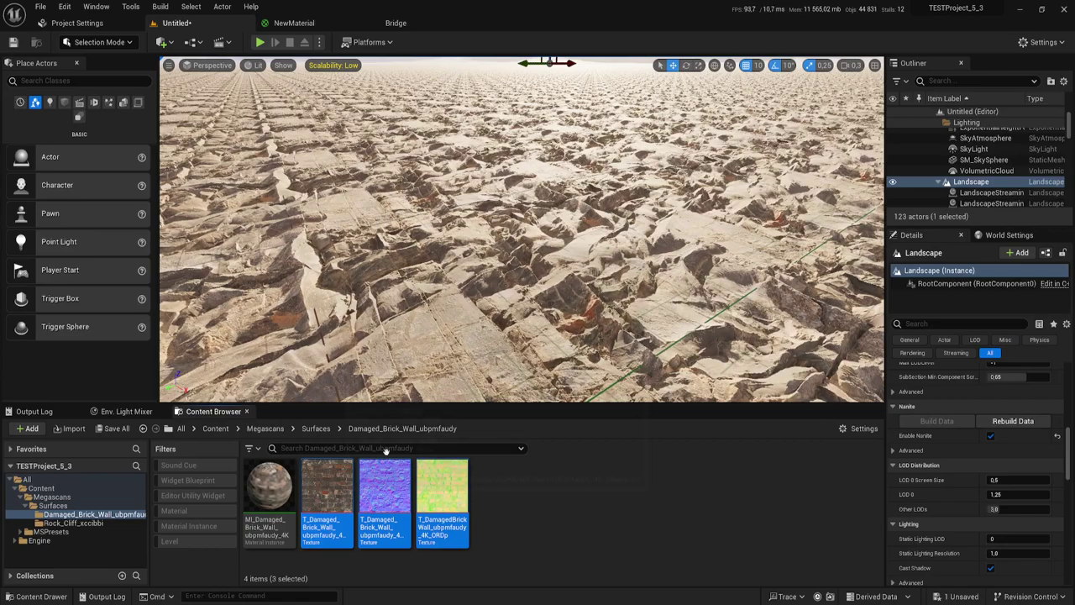
Drop the three brick textures into NewMaterial's graph and arrange the colour, normal and mask nodes
{"action": "left_click_drag", "start_coordinate": [385, 451], "coordinate": [609, 169]}
{"action": "right_click_drag", "start_coordinate": [609, 163], "coordinate": [607, 136]}
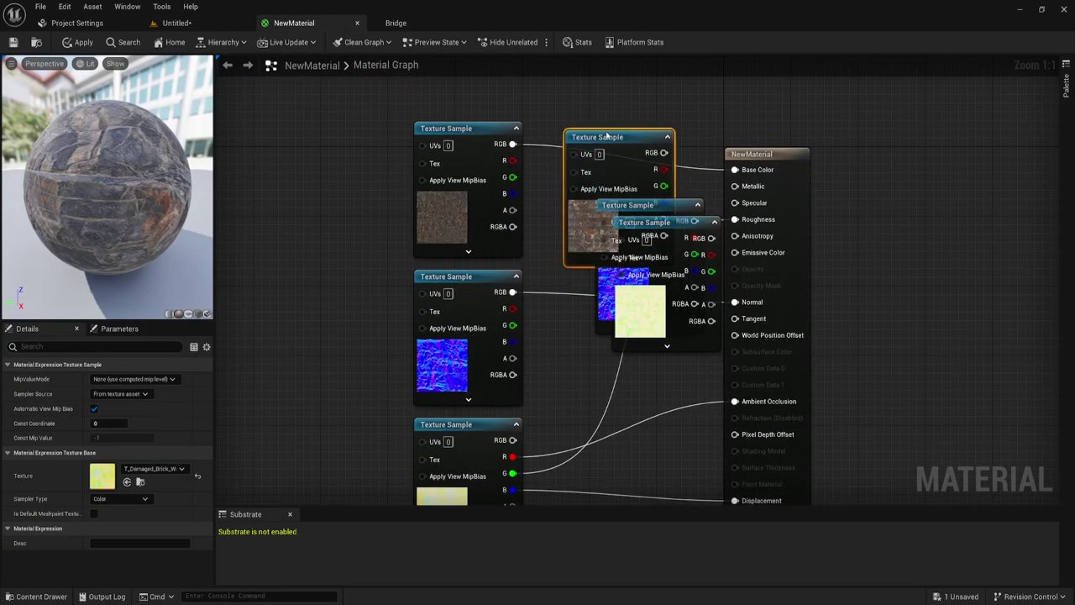
{"action": "left_click_drag", "start_coordinate": [606, 135], "coordinate": [598, 118]}
{"action": "left_click_drag", "start_coordinate": [669, 225], "coordinate": [630, 427]}
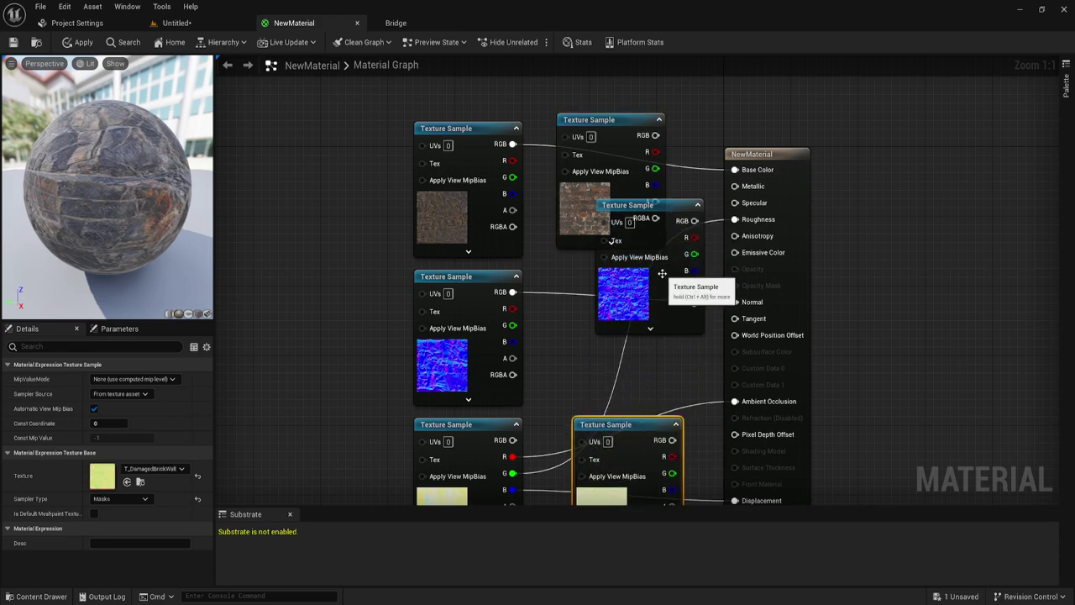
{"action": "mouse_move", "coordinate": [659, 270]}
{"action": "left_mouse_down"}
{"action": "mouse_move", "coordinate": [620, 359]}
{"action": "mouse_move", "coordinate": [629, 332]}
{"action": "left_mouse_up"}
Wire colour to Base Color, normal to Normal, and mask R/G/B to AO, Roughness, Displacement
{"action": "left_click_drag", "start_coordinate": [655, 135], "coordinate": [735, 170]}
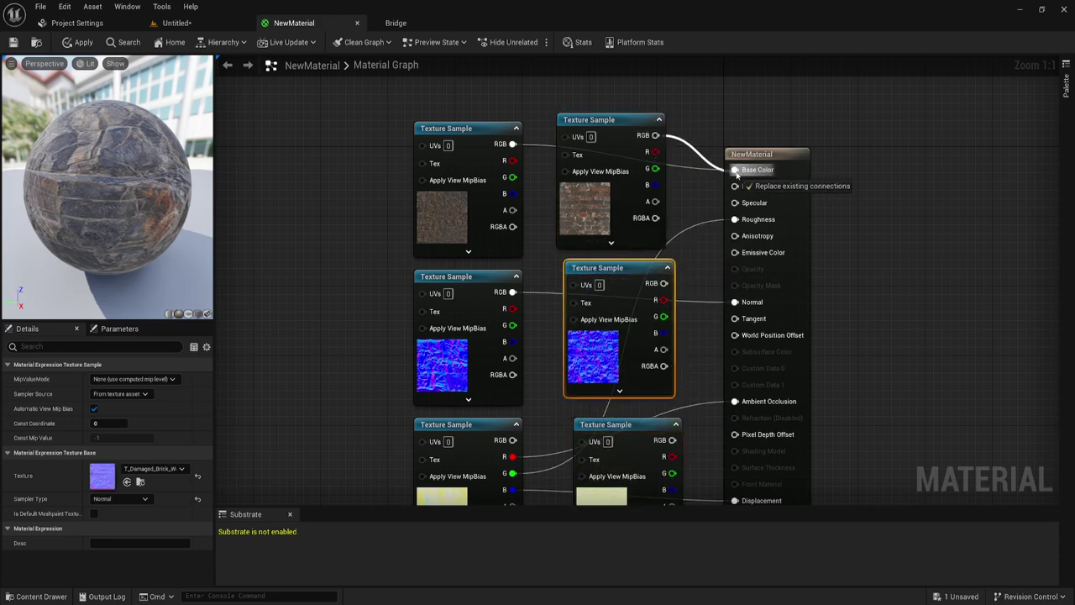
{"action": "right_click_drag", "start_coordinate": [686, 311], "coordinate": [652, 227]}
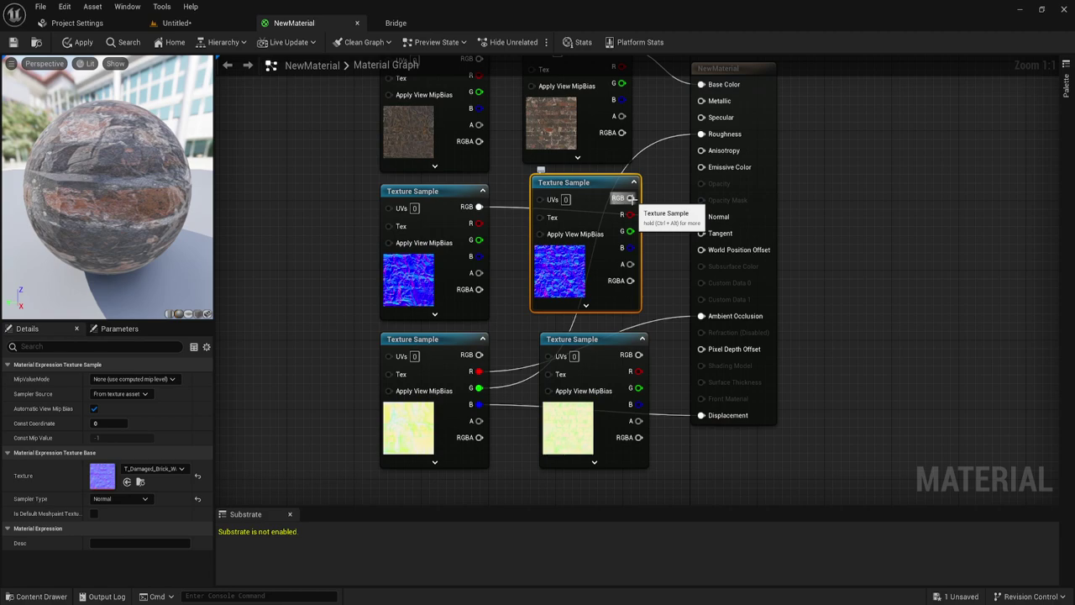
{"action": "left_click_drag", "start_coordinate": [630, 198], "coordinate": [701, 216]}
{"action": "right_click_drag", "start_coordinate": [666, 309], "coordinate": [666, 249]}
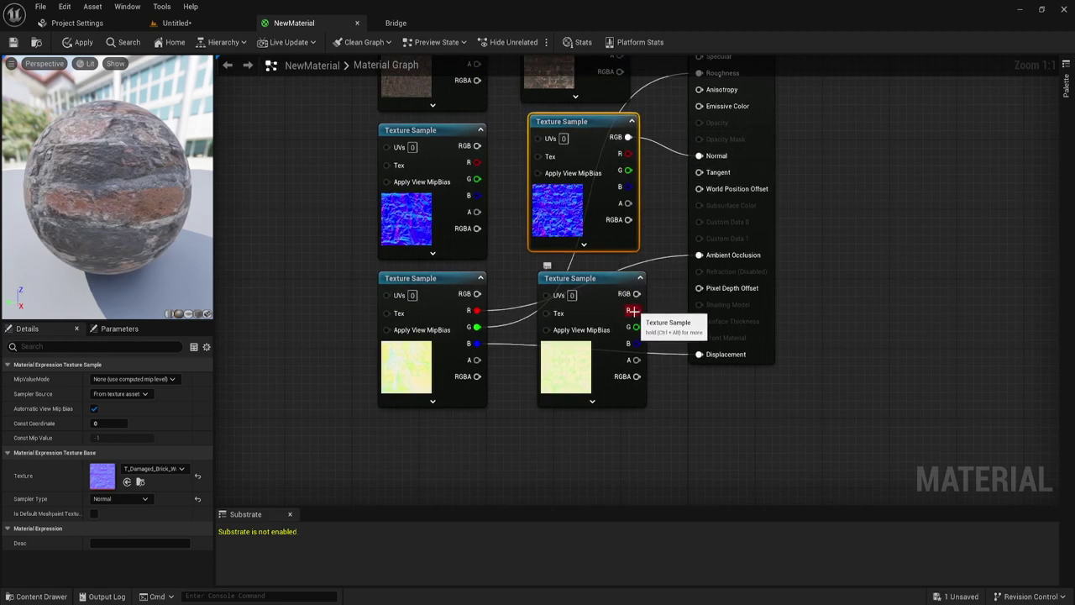
{"action": "left_click_drag", "start_coordinate": [636, 309], "coordinate": [708, 254]}
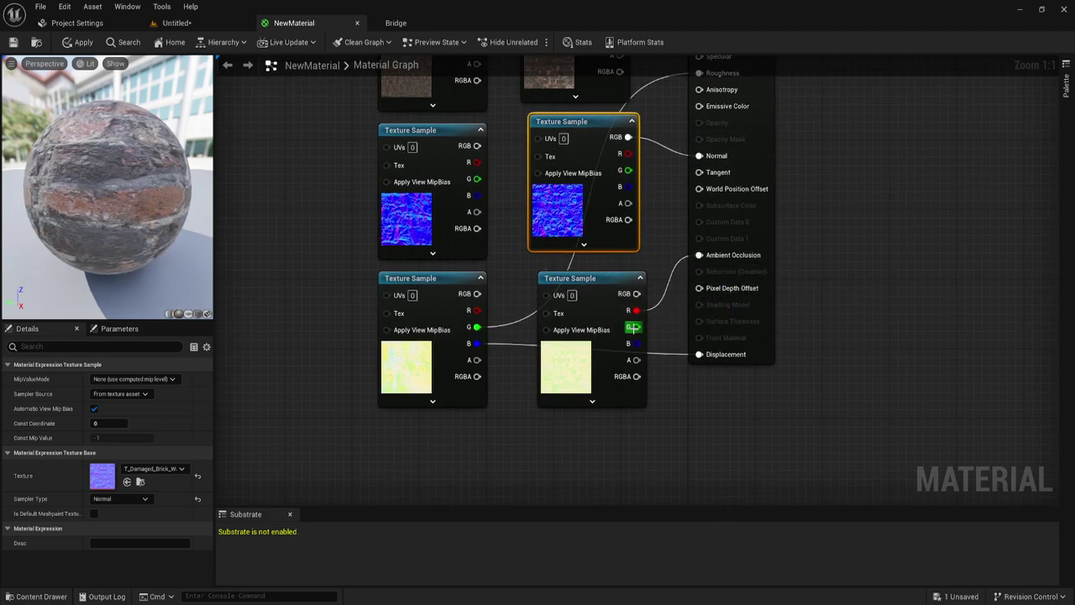
{"action": "mouse_move", "coordinate": [637, 327]}
{"action": "left_mouse_down"}
{"action": "mouse_move", "coordinate": [700, 95]}
{"action": "mouse_move", "coordinate": [699, 110]}
{"action": "left_mouse_up"}
{"action": "right_click_drag", "start_coordinate": [672, 397], "coordinate": [636, 294]}
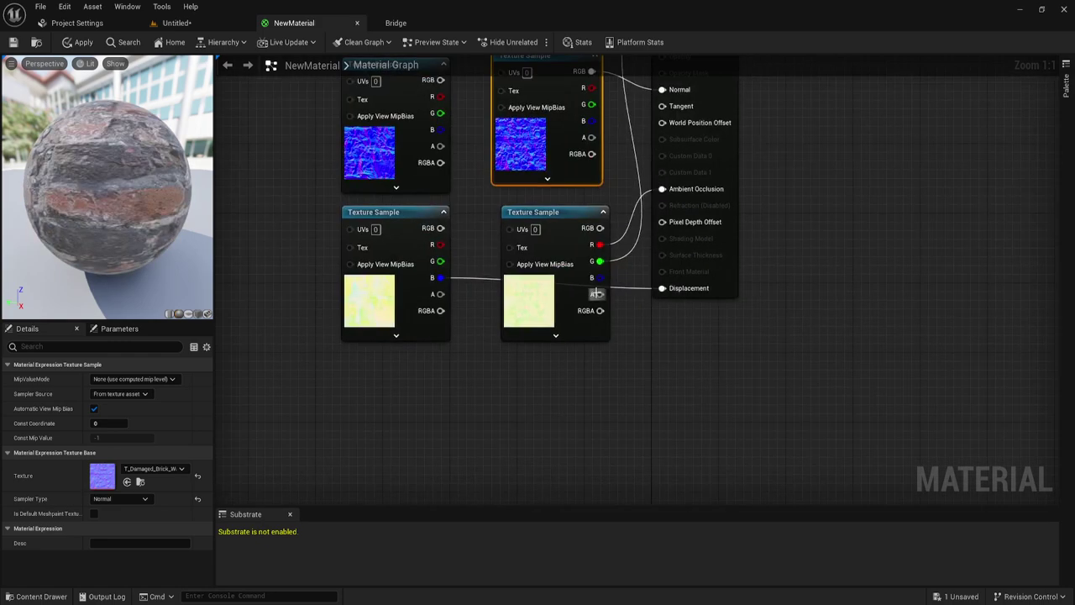
{"action": "mouse_move", "coordinate": [600, 277]}
{"action": "left_mouse_down"}
{"action": "mouse_move", "coordinate": [636, 293]}
{"action": "mouse_move", "coordinate": [662, 288]}
{"action": "left_mouse_up"}
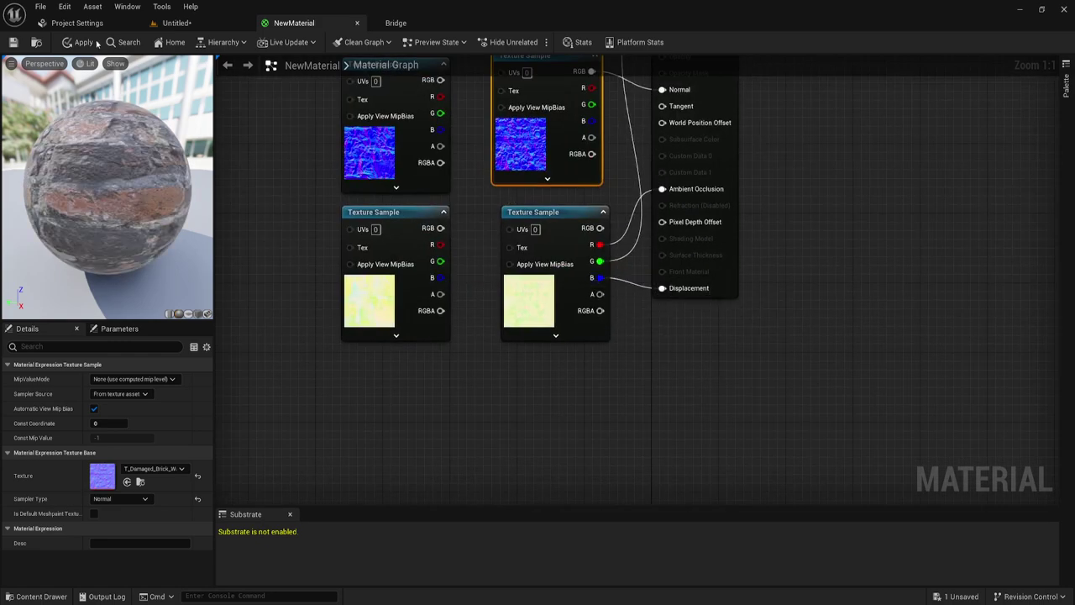
Apply the rewired material, set its displacement magnitude to 0.03, and save
{"action": "left_click", "coordinate": [13, 42]}
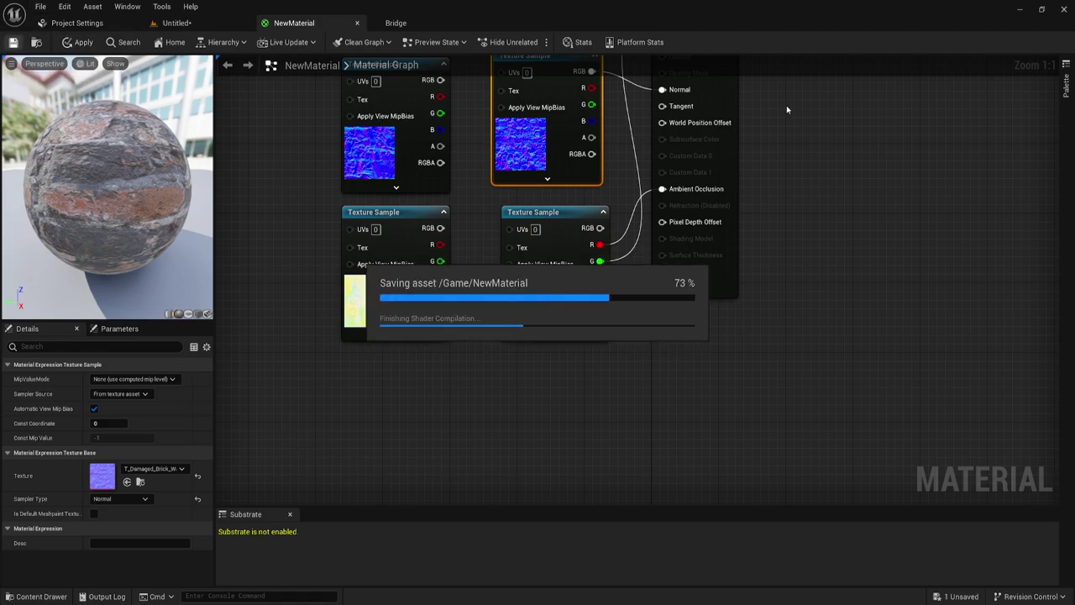
{"action": "left_click", "coordinate": [730, 163]}
{"action": "scroll", "coordinate": [107, 546], "scroll_direction": "down", "scroll_amount": 2}
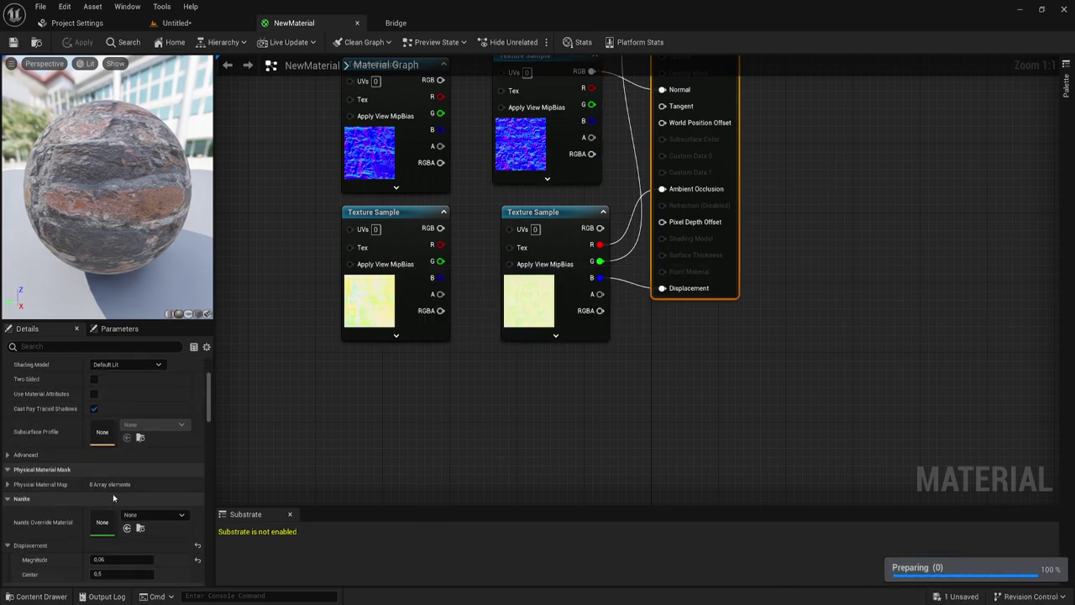
{"action": "scroll", "coordinate": [109, 521], "scroll_direction": "down", "scroll_amount": 1}
{"action": "scroll", "coordinate": [113, 496], "scroll_direction": "down", "scroll_amount": 2}
{"action": "type", "text": "0.03"}
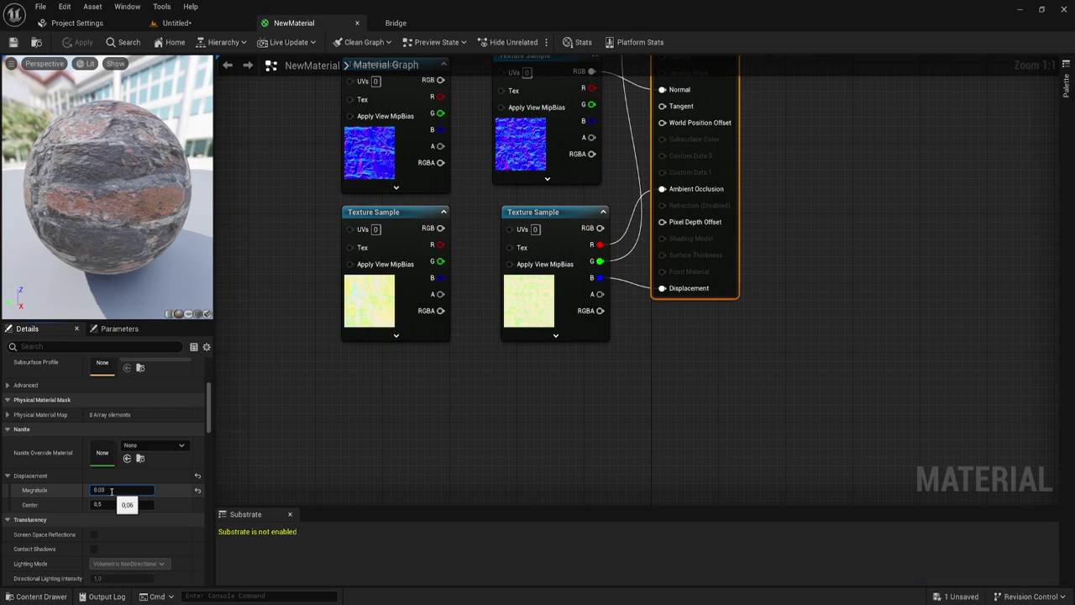
{"action": "key", "text": "Return"}
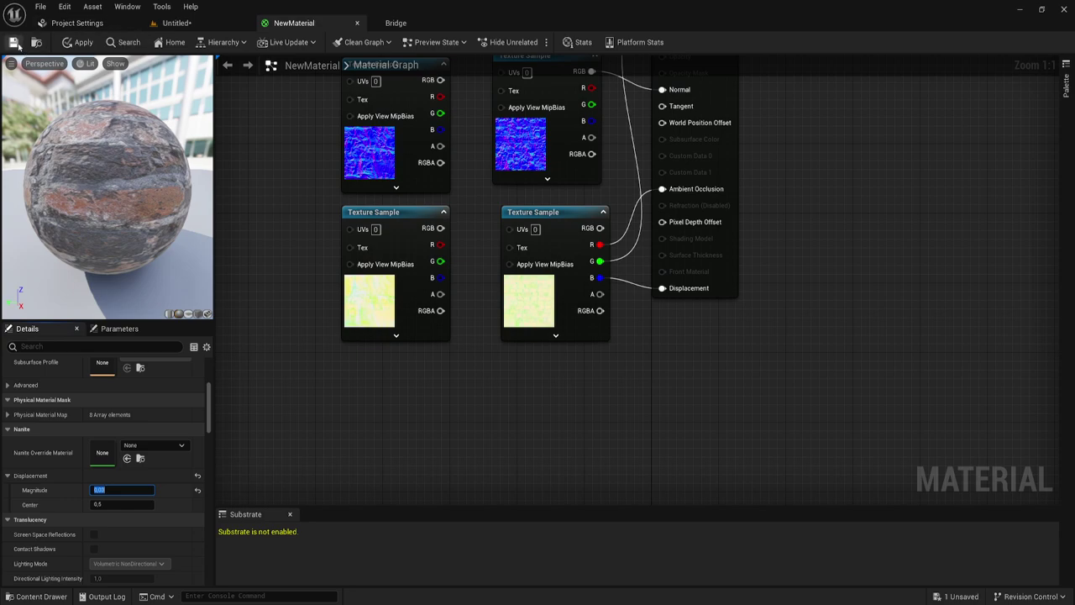
{"action": "left_click", "coordinate": [13, 42]}
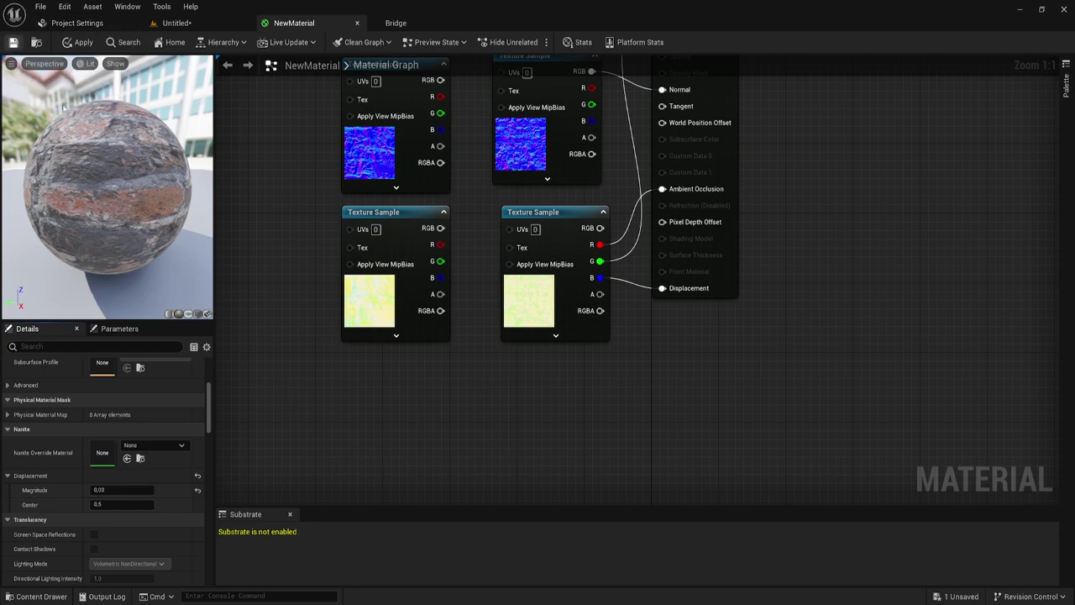
Return to the level and fly around the damaged-brick landscape
{"action": "left_click", "coordinate": [188, 23]}
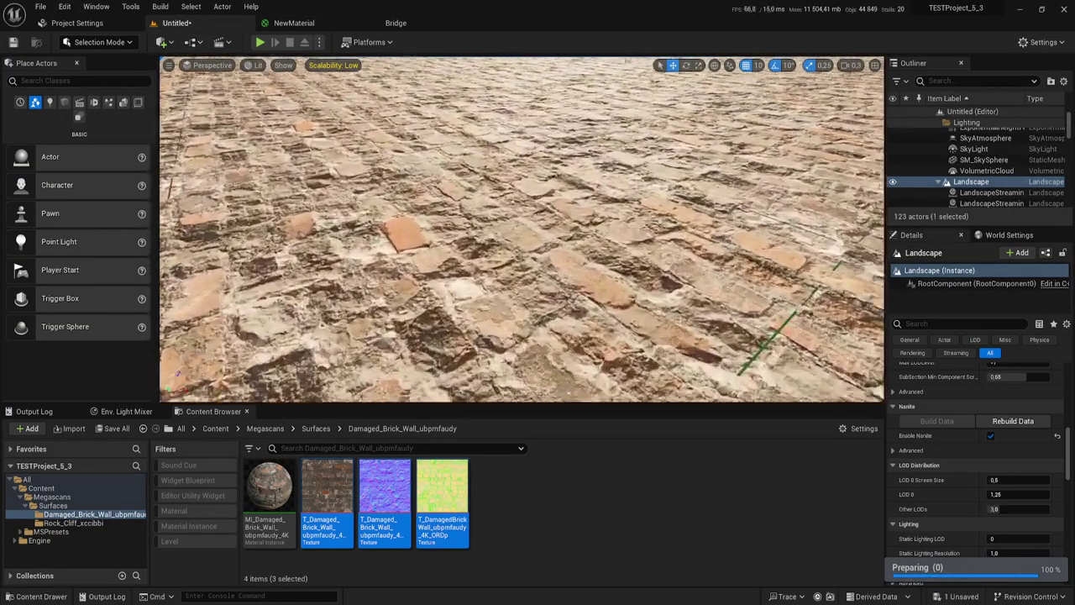
{"action": "right_click_drag", "start_coordinate": [521, 226], "coordinate": [521, 227]}
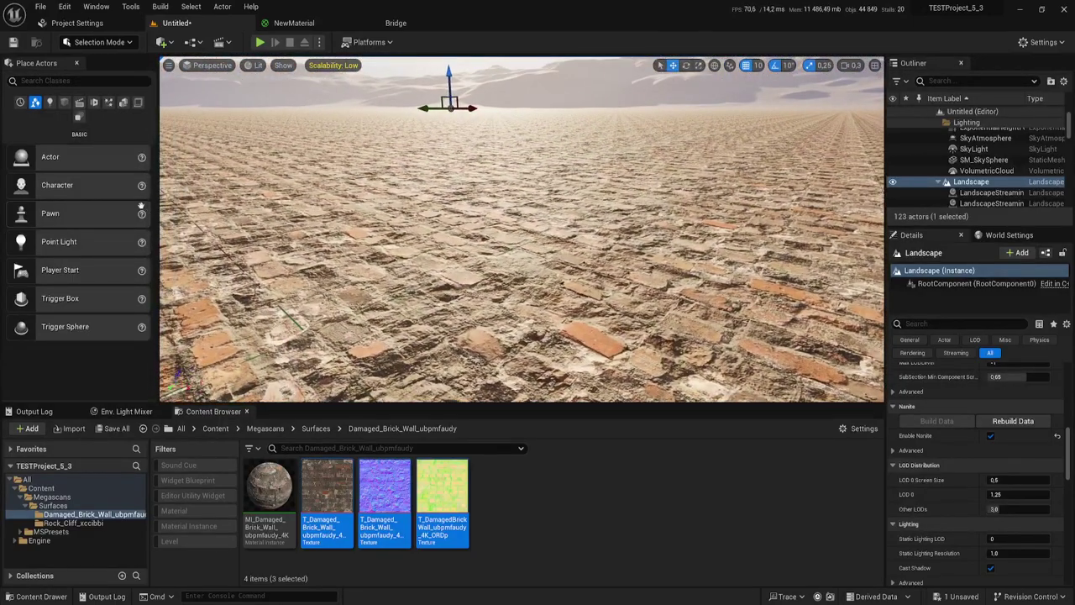
{"action": "left_click", "coordinate": [65, 102]}
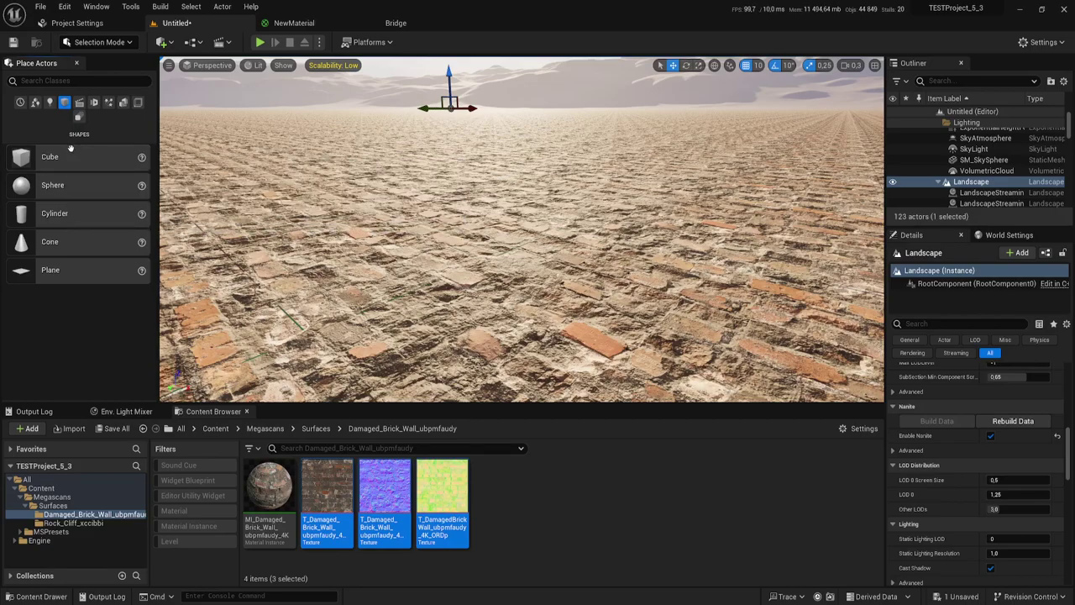
Place a test cube in the level and apply NewMaterial to it
{"action": "left_click_drag", "start_coordinate": [346, 239], "coordinate": [346, 238]}
{"action": "right_click_drag", "start_coordinate": [346, 238], "coordinate": [346, 238]}
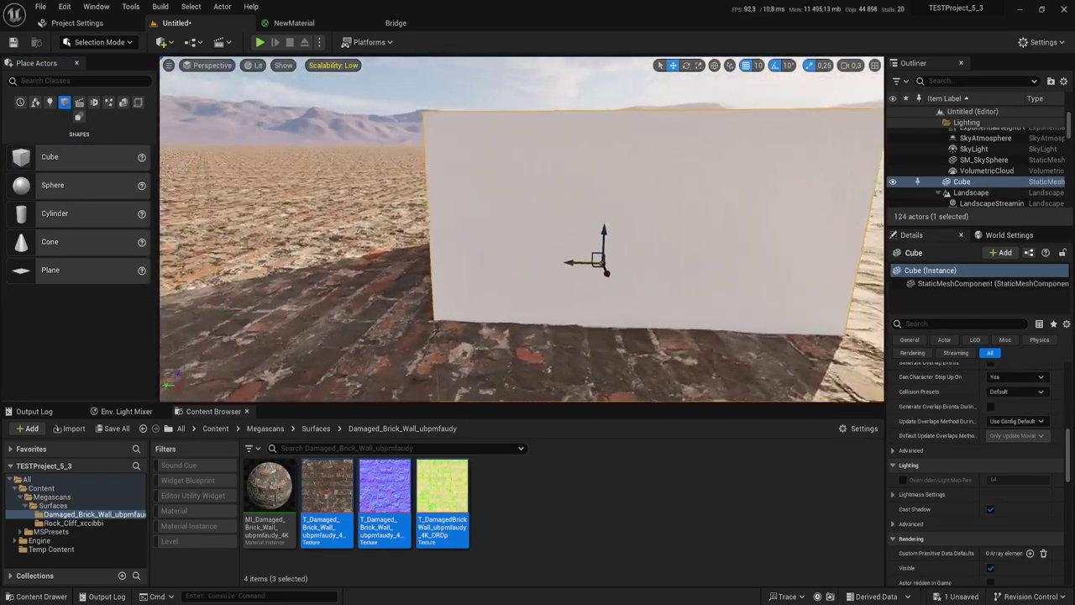
{"action": "right_click_drag", "start_coordinate": [573, 233], "coordinate": [574, 233]}
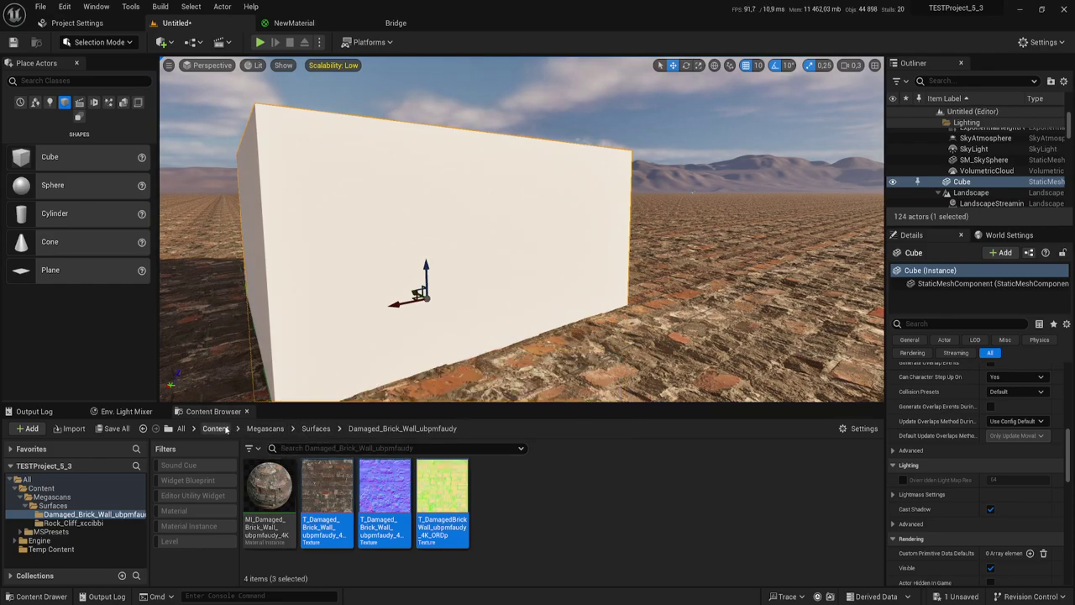
{"action": "left_click", "coordinate": [216, 429]}
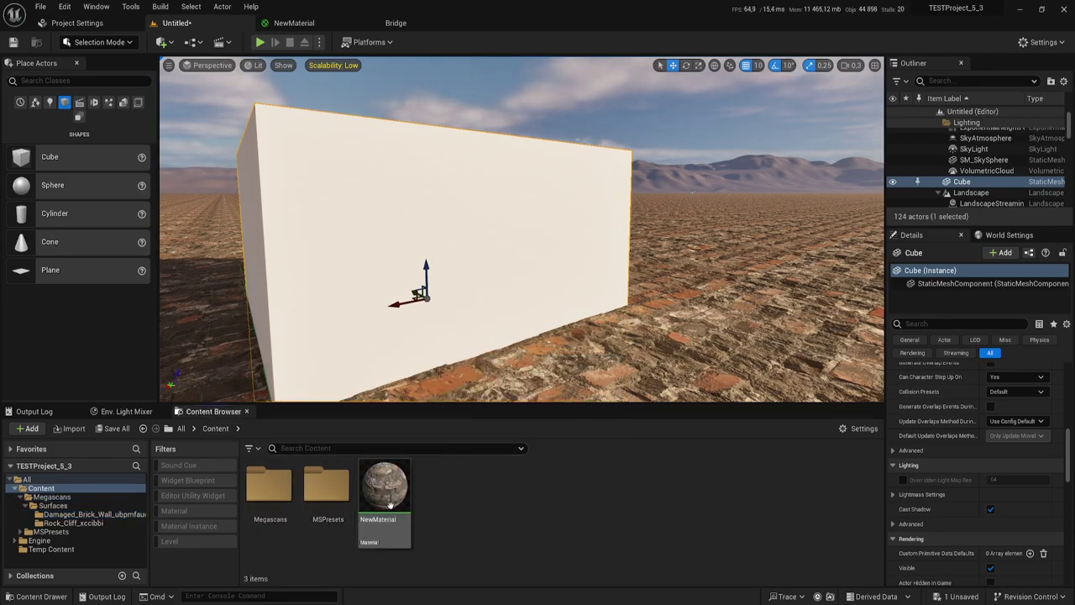
{"action": "left_click_drag", "start_coordinate": [390, 504], "coordinate": [444, 300]}
{"action": "right_click_drag", "start_coordinate": [443, 299], "coordinate": [443, 300]}
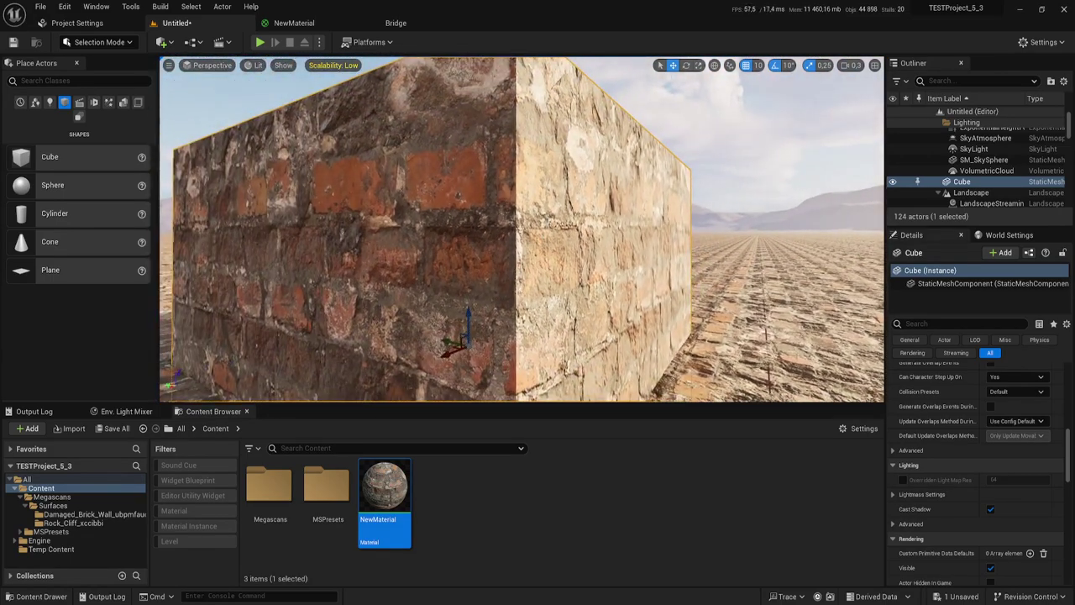
Scroll through the cube's Details panel and restore its full property list
{"action": "scroll", "coordinate": [930, 392], "scroll_direction": "up", "scroll_amount": 2}
{"action": "scroll", "coordinate": [931, 404], "scroll_direction": "up", "scroll_amount": 2}
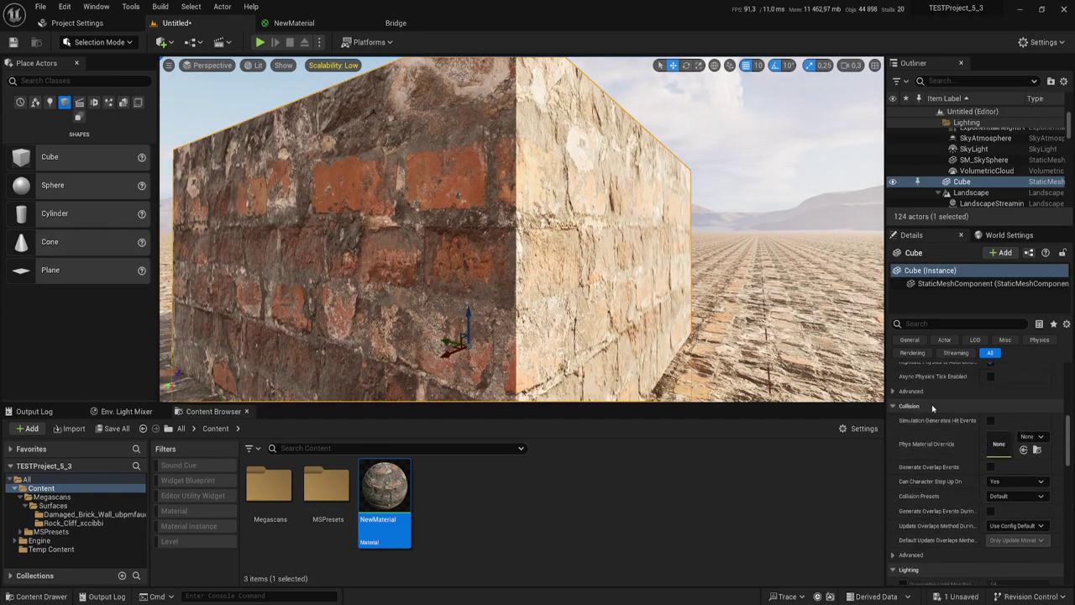
{"action": "scroll", "coordinate": [934, 415], "scroll_direction": "up", "scroll_amount": 2}
{"action": "scroll", "coordinate": [949, 445], "scroll_direction": "up", "scroll_amount": 2}
{"action": "scroll", "coordinate": [963, 465], "scroll_direction": "up", "scroll_amount": 1}
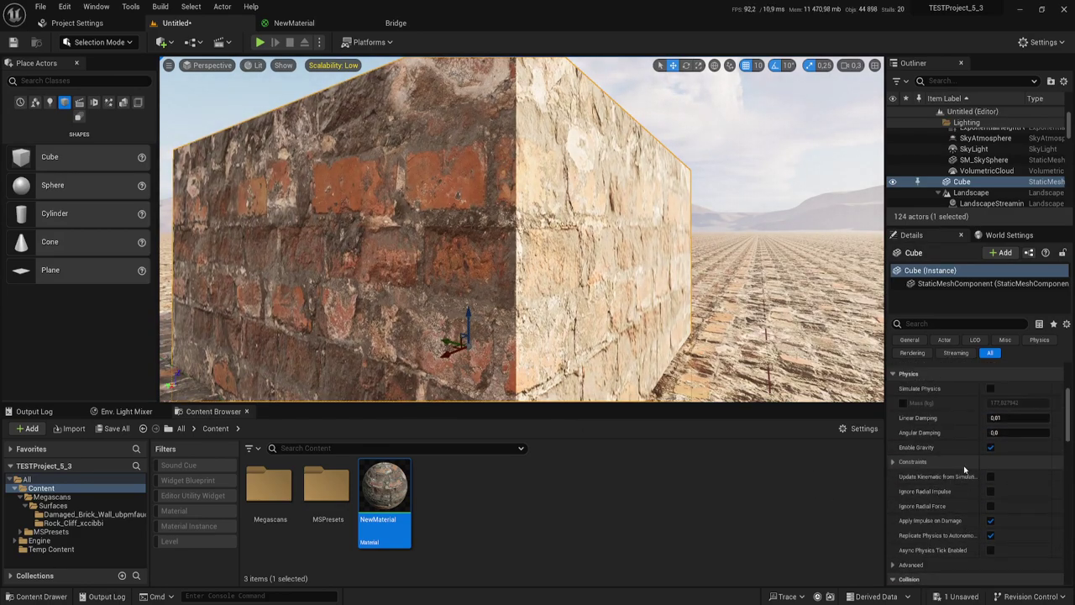
{"action": "scroll", "coordinate": [961, 457], "scroll_direction": "up", "scroll_amount": 2}
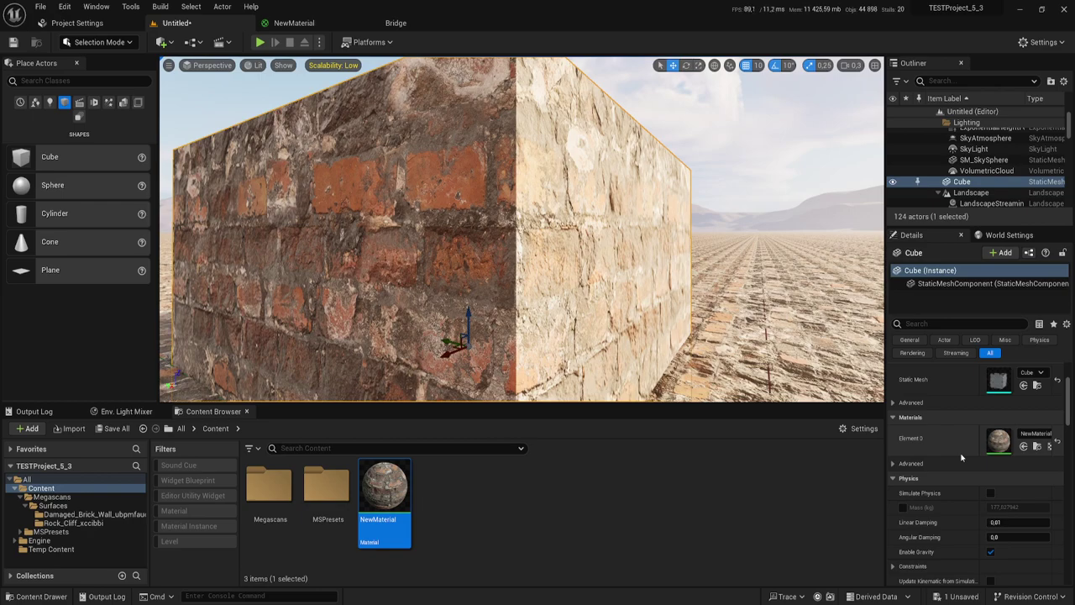
{"action": "scroll", "coordinate": [962, 456], "scroll_direction": "down", "scroll_amount": 2}
{"action": "scroll", "coordinate": [961, 457], "scroll_direction": "down", "scroll_amount": 2}
{"action": "scroll", "coordinate": [961, 457], "scroll_direction": "down", "scroll_amount": 2}
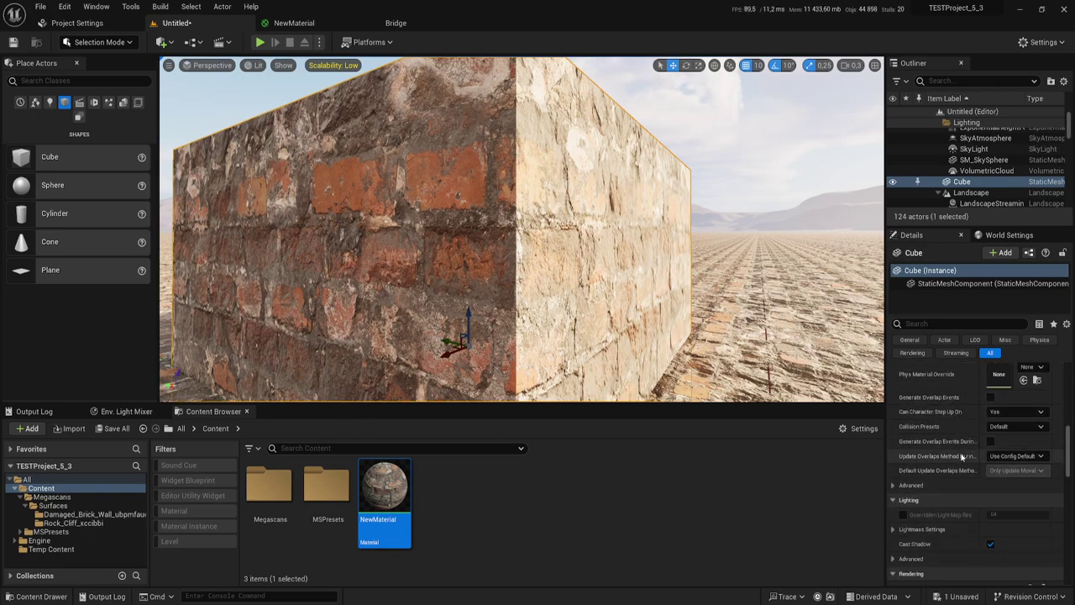
{"action": "scroll", "coordinate": [962, 457], "scroll_direction": "down", "scroll_amount": 2}
{"action": "scroll", "coordinate": [961, 457], "scroll_direction": "down", "scroll_amount": 3}
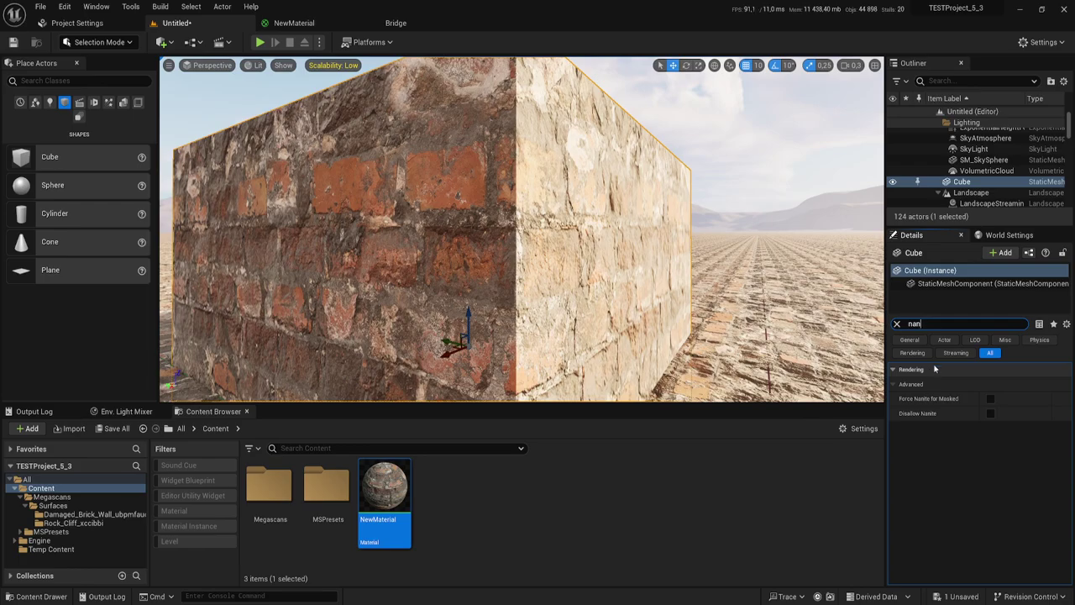
{"action": "left_click", "coordinate": [897, 324]}
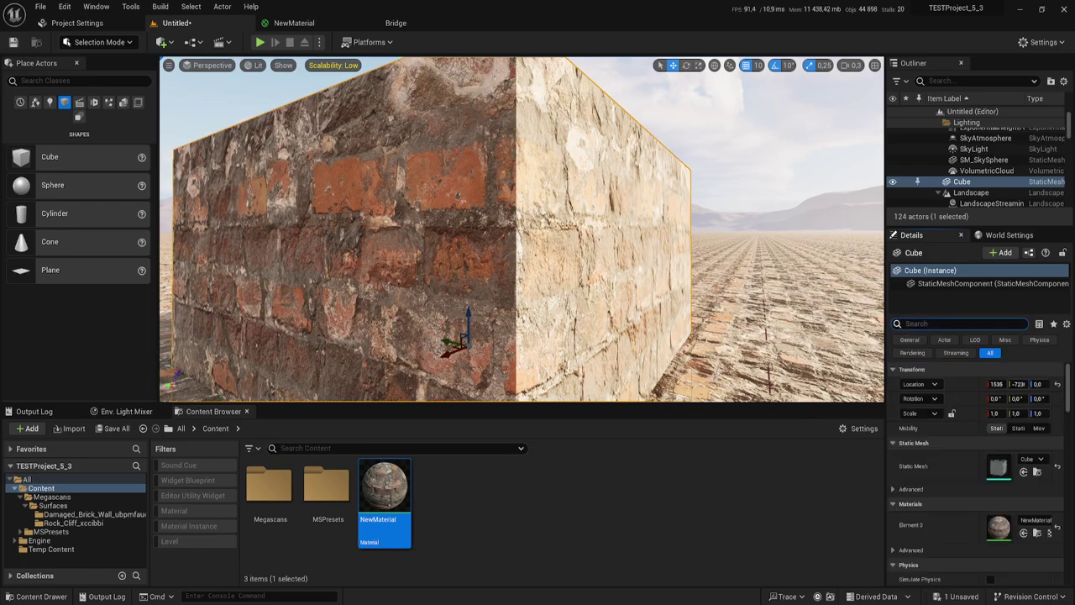
Frame the brick cube, orbit to inspect its faces and corners, then delete it
{"action": "key", "text": "f"}
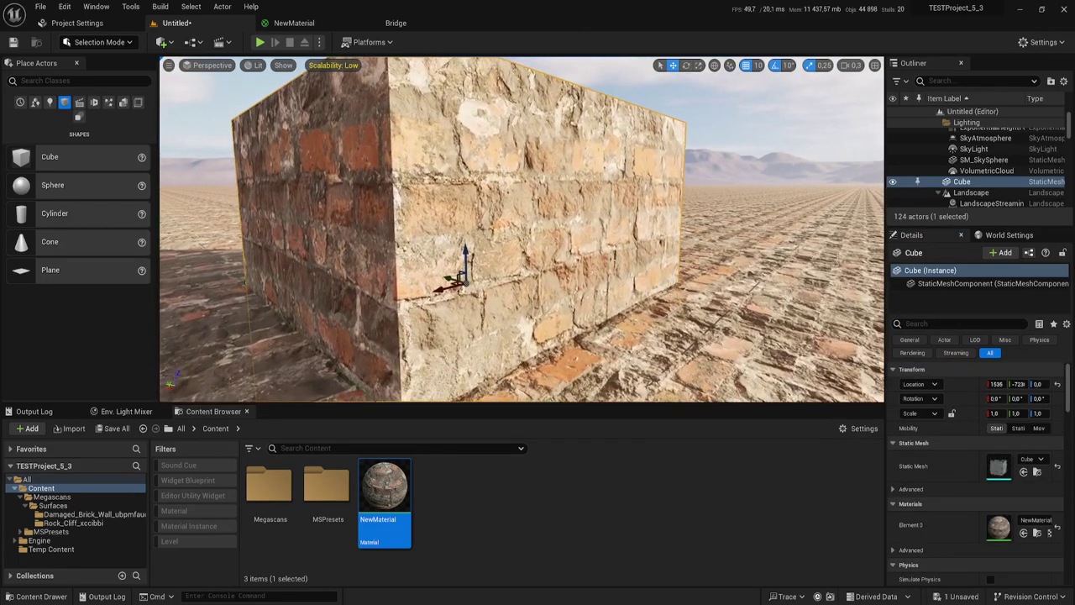
{"action": "right_click_drag", "start_coordinate": [521, 227], "coordinate": [639, 244]}
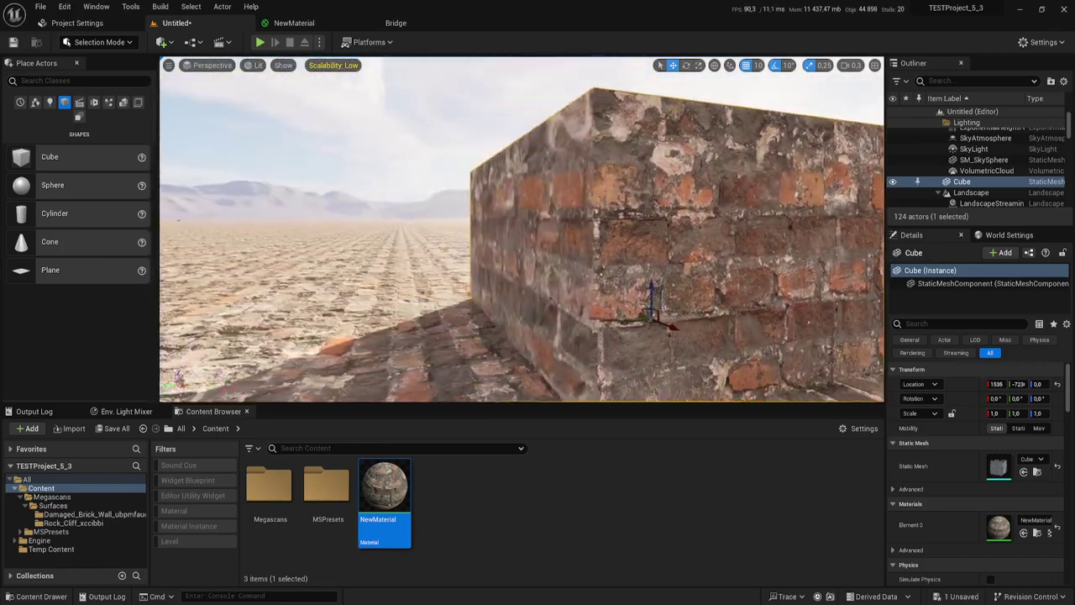
{"action": "mouse_move", "coordinate": [520, 227]}
{"action": "right_mouse_down"}
{"action": "mouse_move", "coordinate": [470, 231]}
{"action": "mouse_move", "coordinate": [588, 235]}
{"action": "right_mouse_up"}
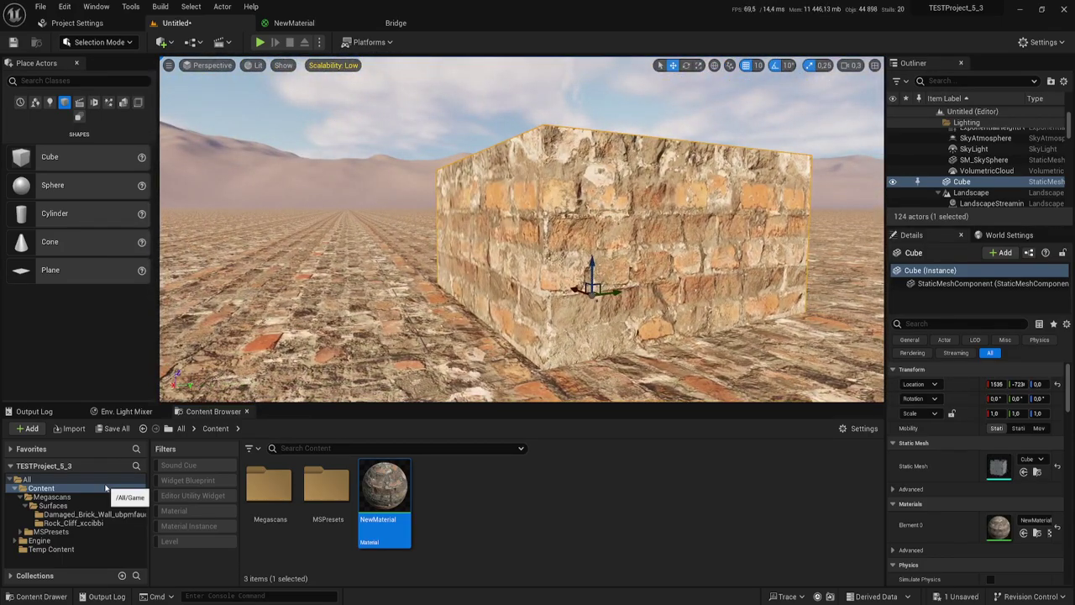
{"action": "mouse_move", "coordinate": [520, 227]}
{"action": "right_mouse_down"}
{"action": "mouse_move", "coordinate": [504, 235]}
{"action": "mouse_move", "coordinate": [537, 231]}
{"action": "right_mouse_up"}
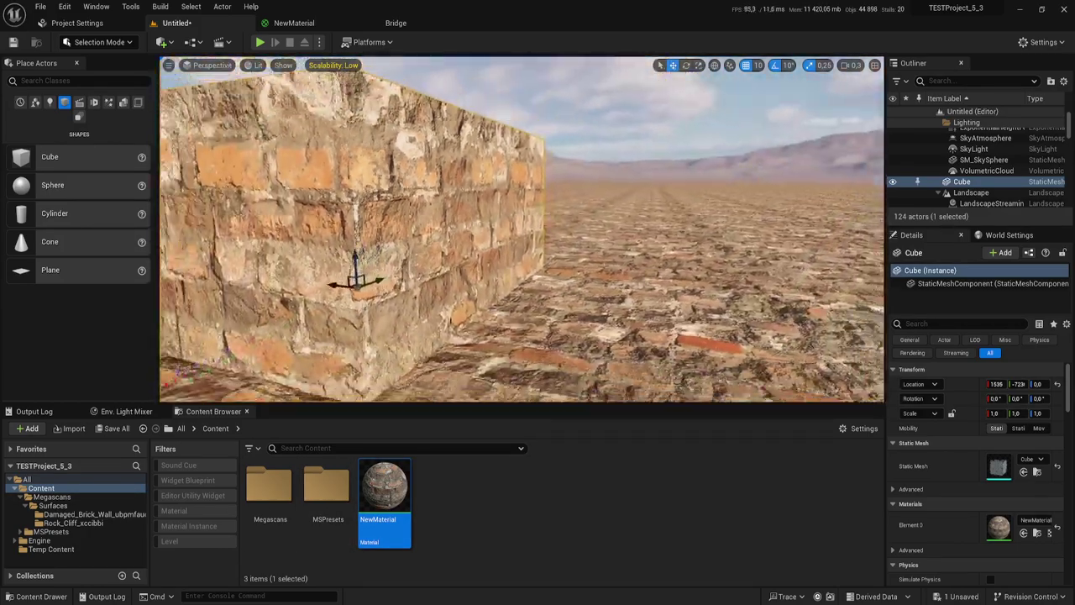
{"action": "key", "text": "Delete"}
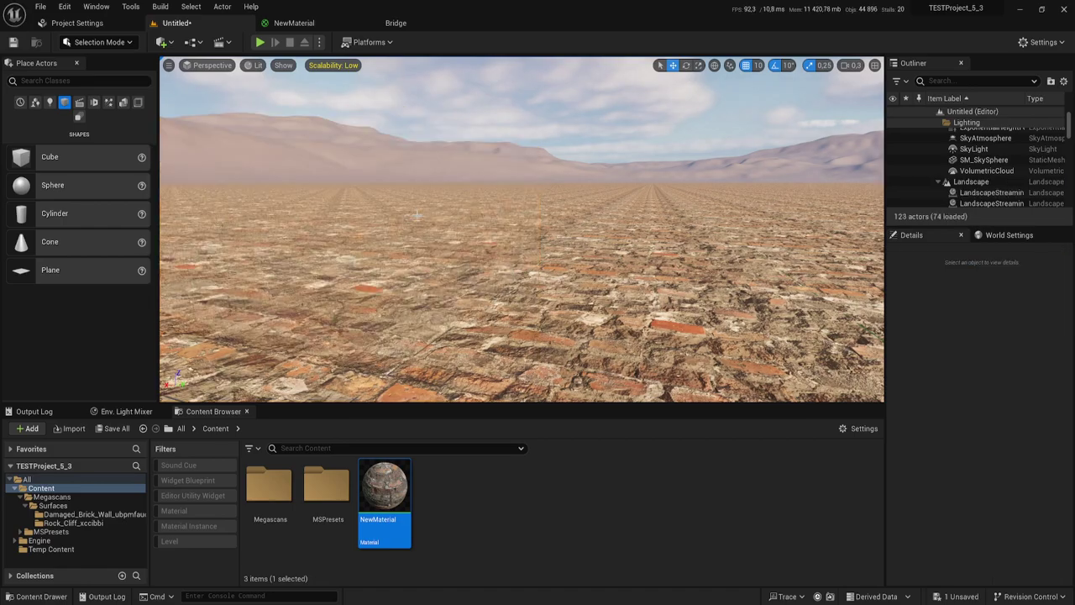
{"action": "right_click_drag", "start_coordinate": [416, 216], "coordinate": [416, 285]}
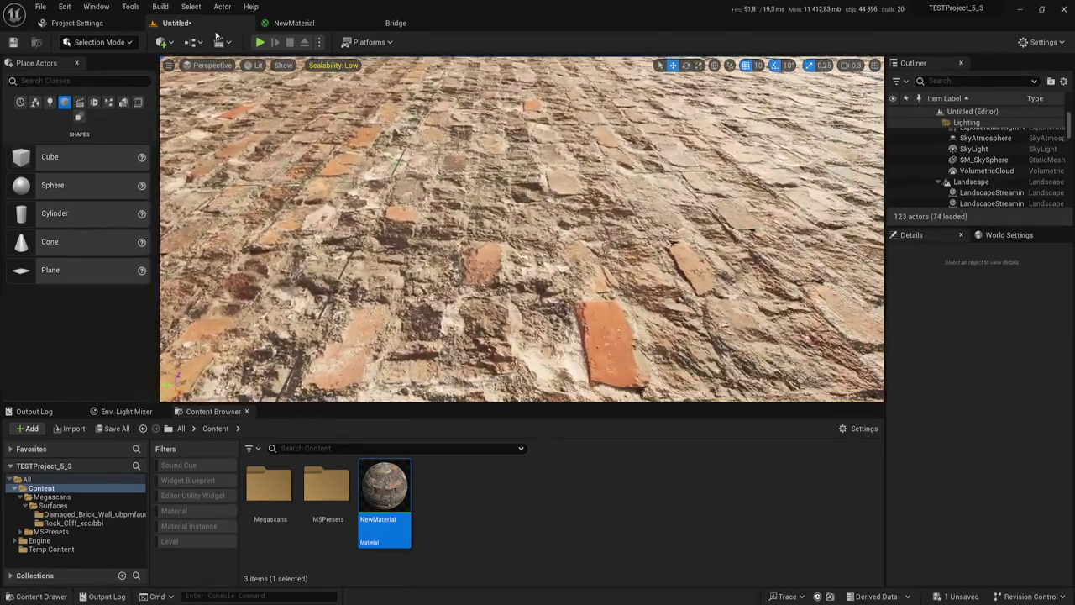
Set NewMaterial's displacement magnitude to 0,05 and save the material
{"action": "left_click", "coordinate": [294, 23]}
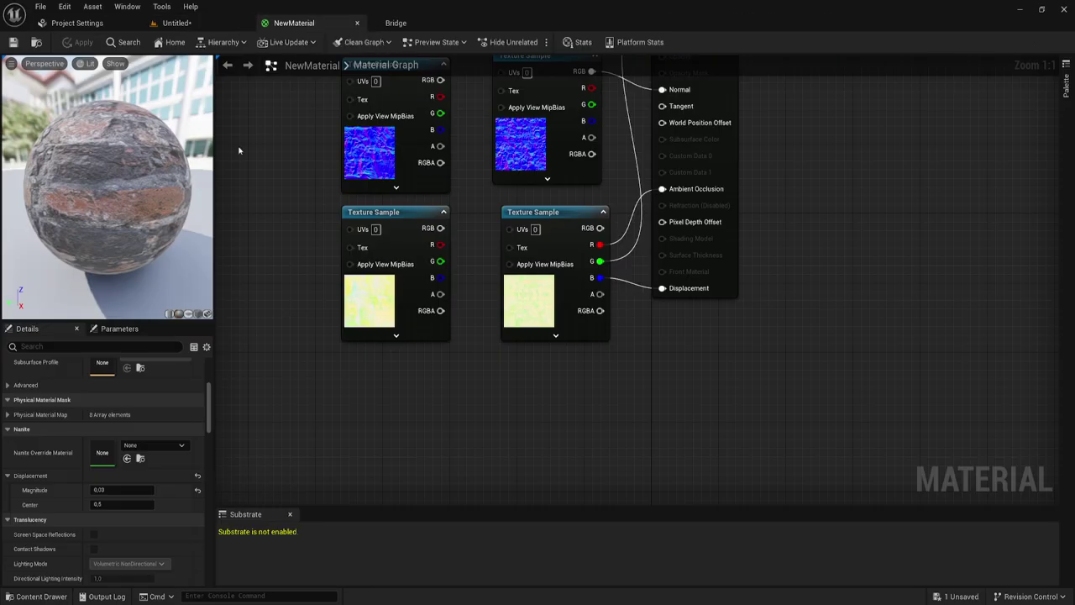
{"action": "left_click", "coordinate": [119, 491]}
{"action": "type", "text": "0.05"}
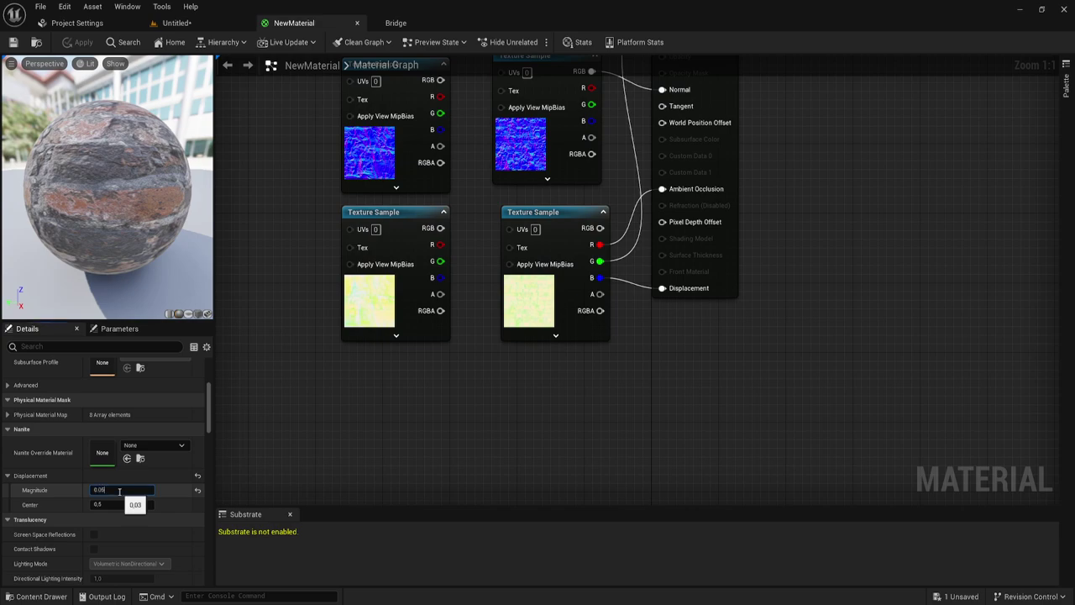
{"action": "key", "text": "Return"}
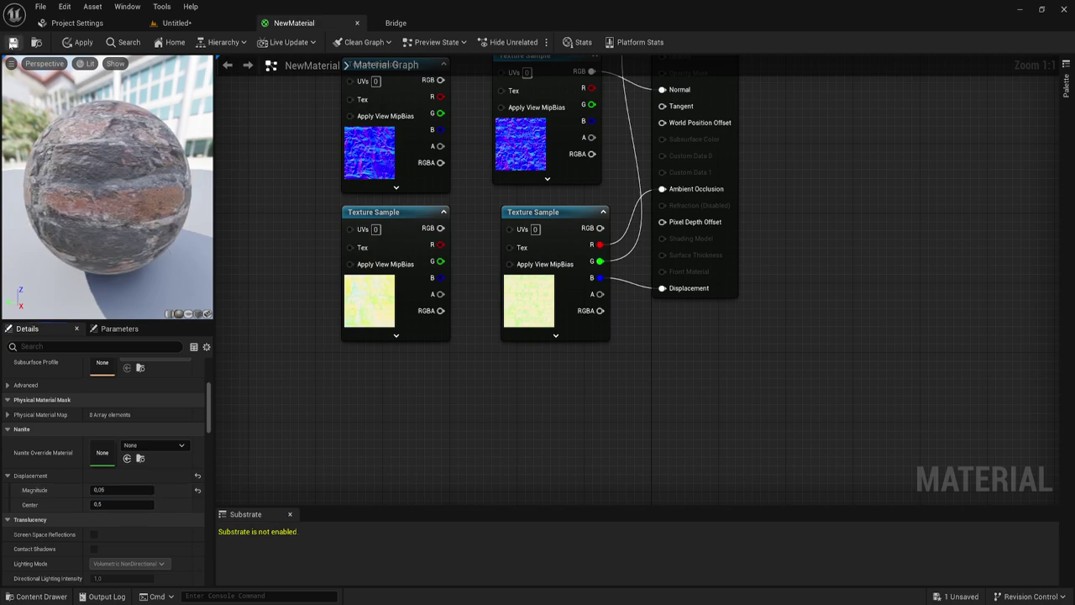
{"action": "left_click", "coordinate": [12, 42]}
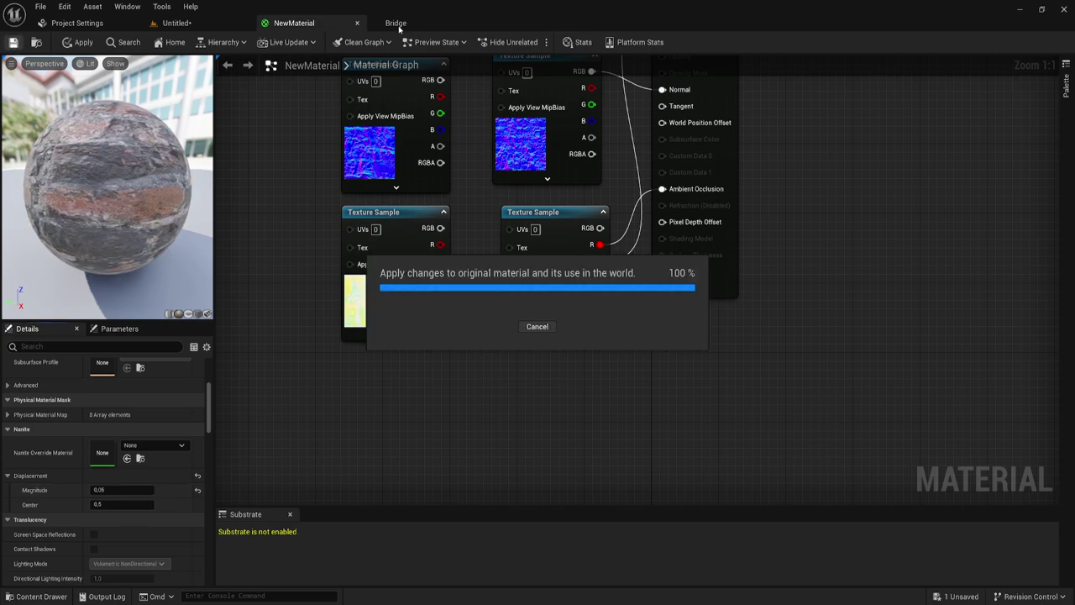
Return to the level and tilt the view up toward the horizon
{"action": "left_click", "coordinate": [214, 25]}
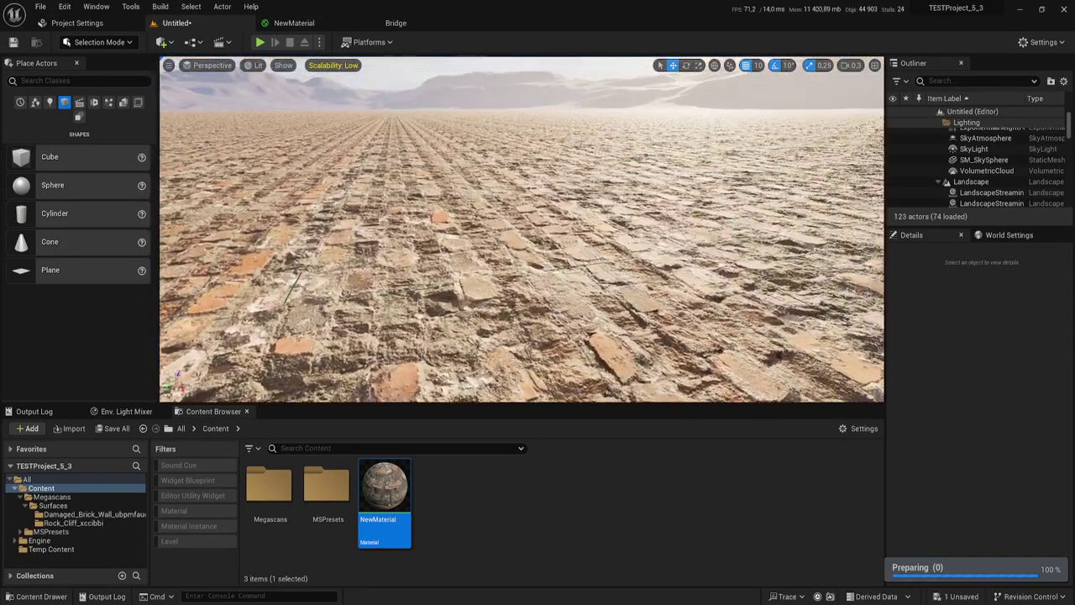
{"action": "mouse_move", "coordinate": [521, 227]}
{"action": "right_mouse_down"}
{"action": "mouse_move", "coordinate": [520, 201]}
{"action": "mouse_move", "coordinate": [520, 252]}
{"action": "mouse_move", "coordinate": [521, 218]}
{"action": "right_mouse_up"}
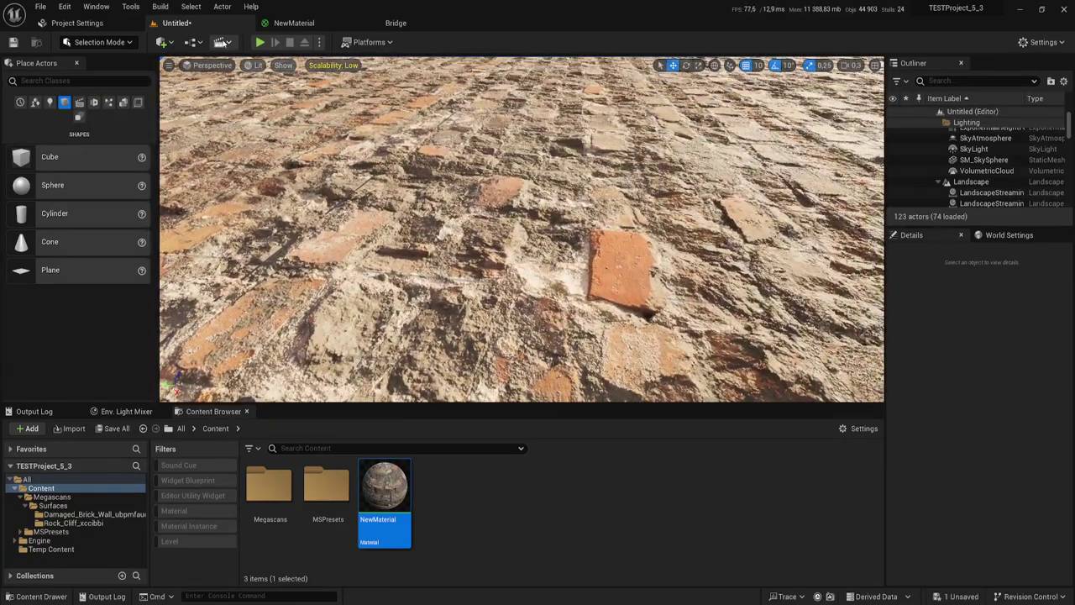
{"action": "left_click", "coordinate": [254, 64]}
{"action": "mouse_move", "coordinate": [310, 228]}
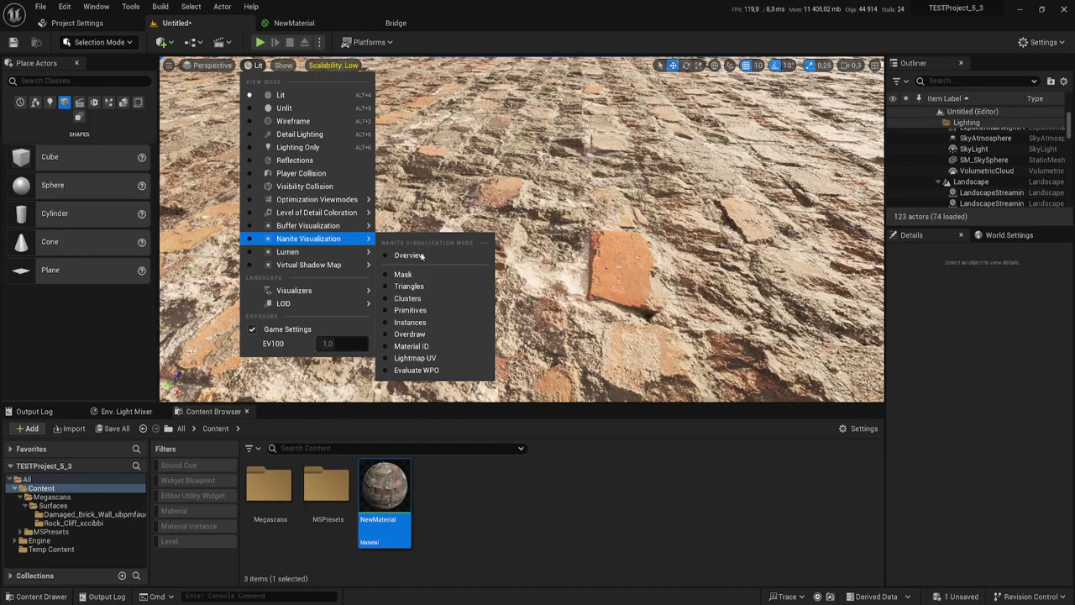
Show the Nanite Triangles visualization across the landscape, then switch to the Nanite Overview grid
{"action": "left_click", "coordinate": [410, 286]}
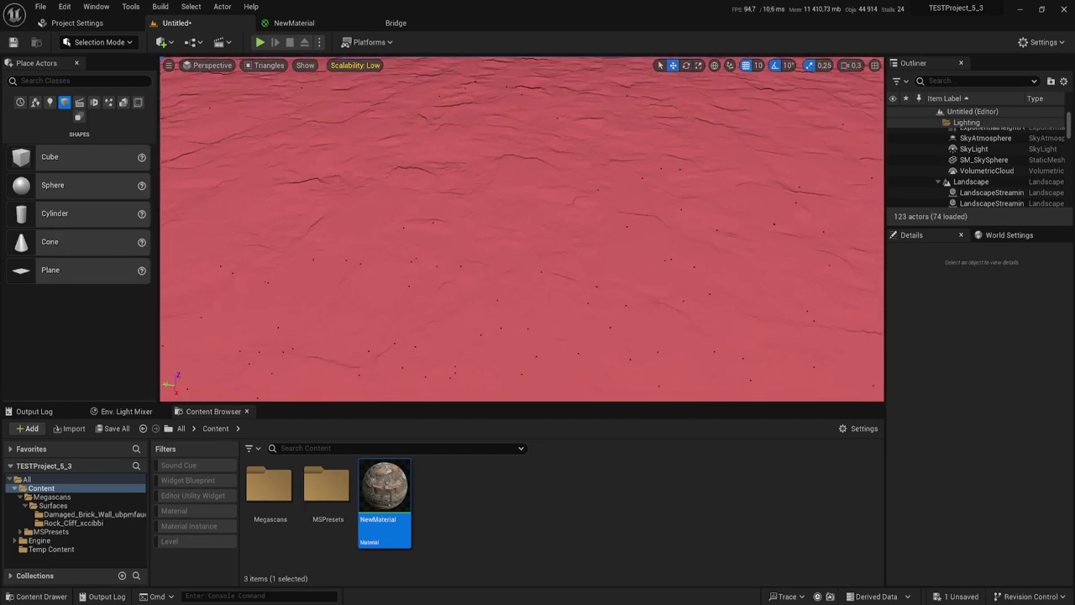
{"action": "mouse_move", "coordinate": [586, 225]}
{"action": "right_mouse_down"}
{"action": "mouse_move", "coordinate": [588, 168]}
{"action": "mouse_move", "coordinate": [622, 352]}
{"action": "mouse_move", "coordinate": [622, 214]}
{"action": "mouse_move", "coordinate": [621, 244]}
{"action": "mouse_move", "coordinate": [539, 205]}
{"action": "right_mouse_up"}
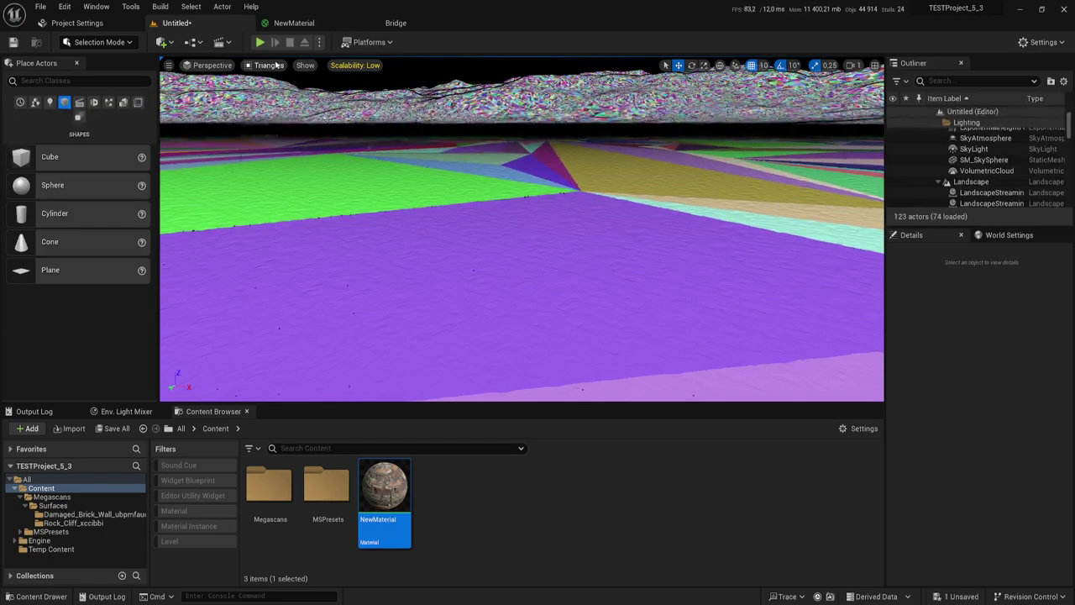
{"action": "left_click", "coordinate": [277, 64]}
{"action": "mouse_move", "coordinate": [334, 238]}
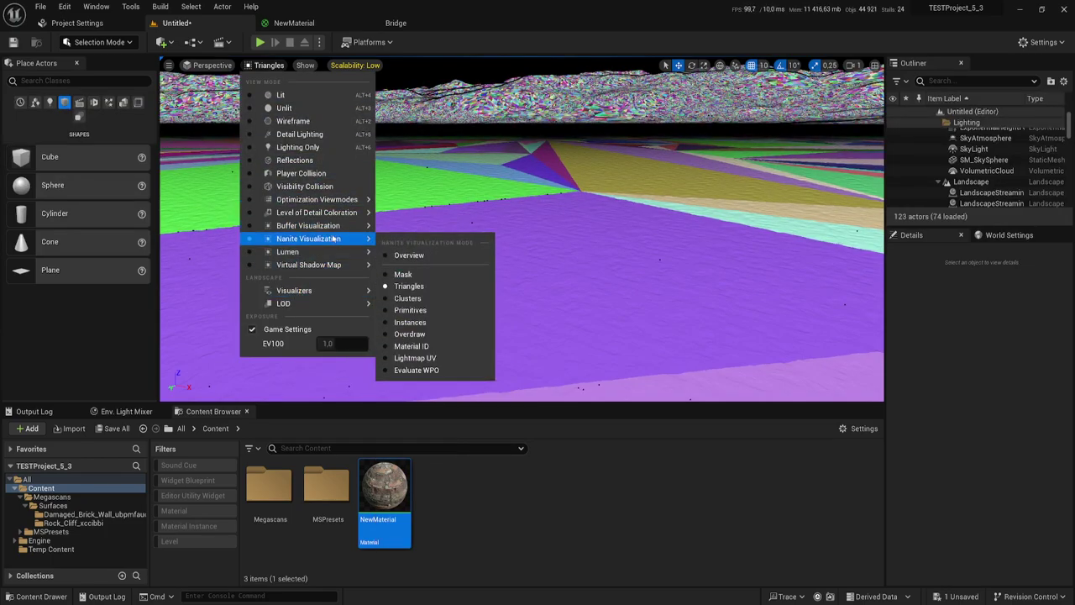
{"action": "left_click", "coordinate": [409, 254]}
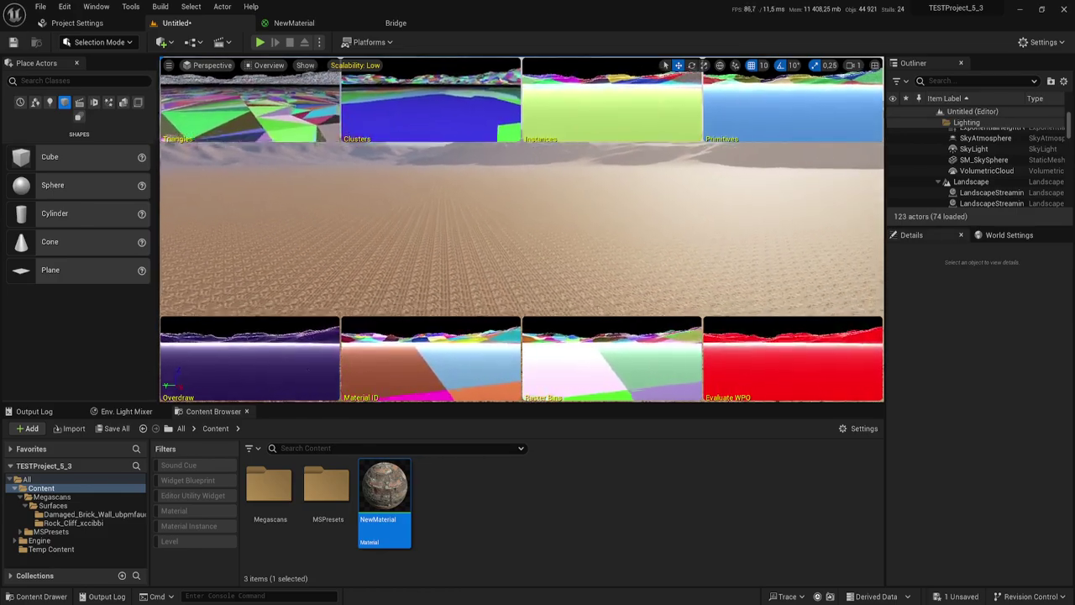
{"action": "key", "text": "w"}
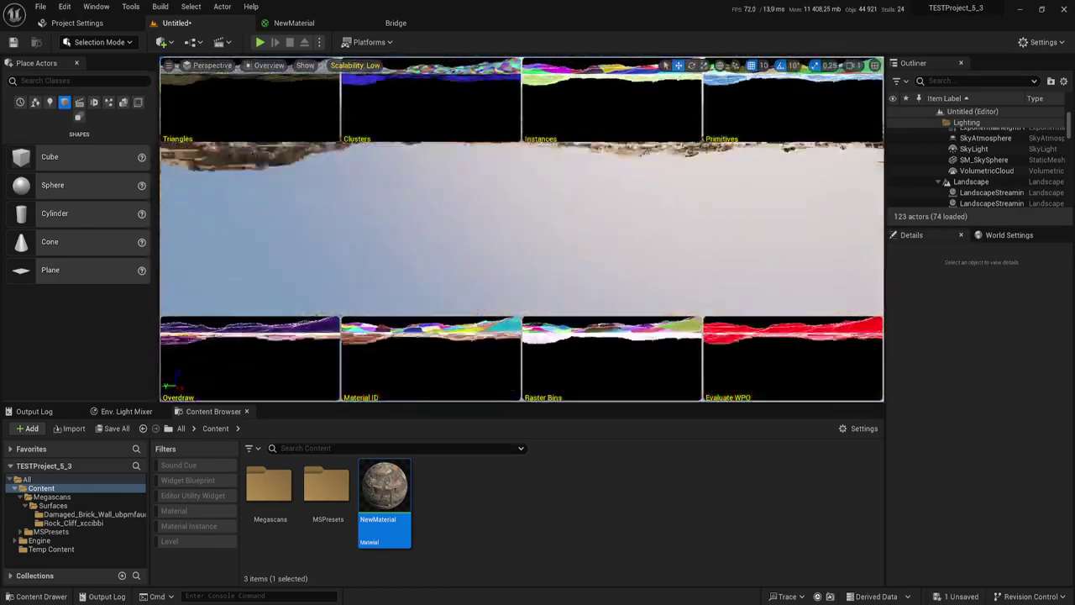
{"action": "key", "text": "s"}
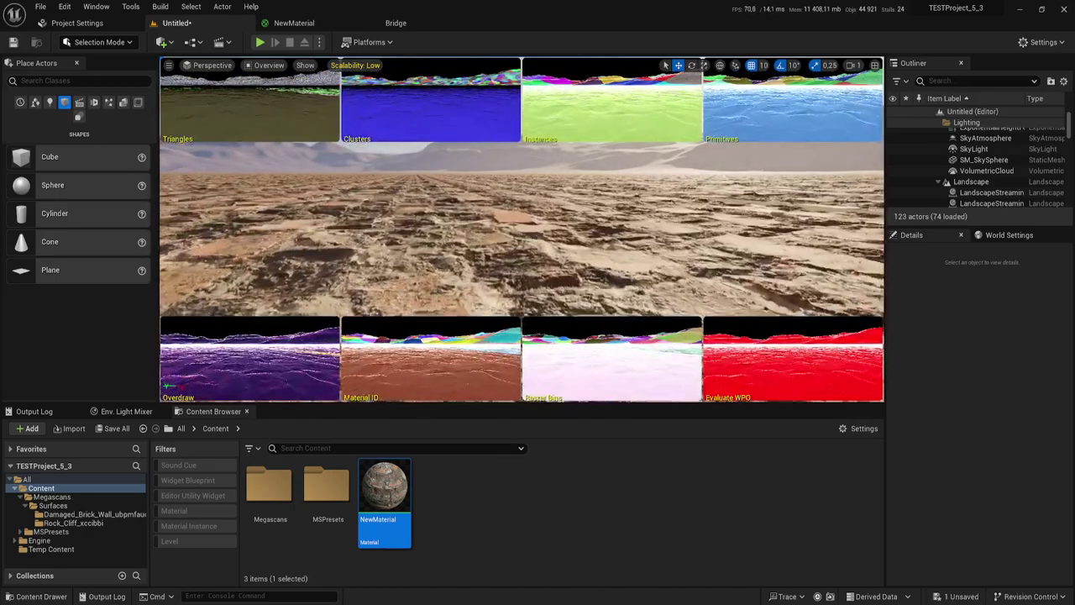
{"action": "key", "text": "w"}
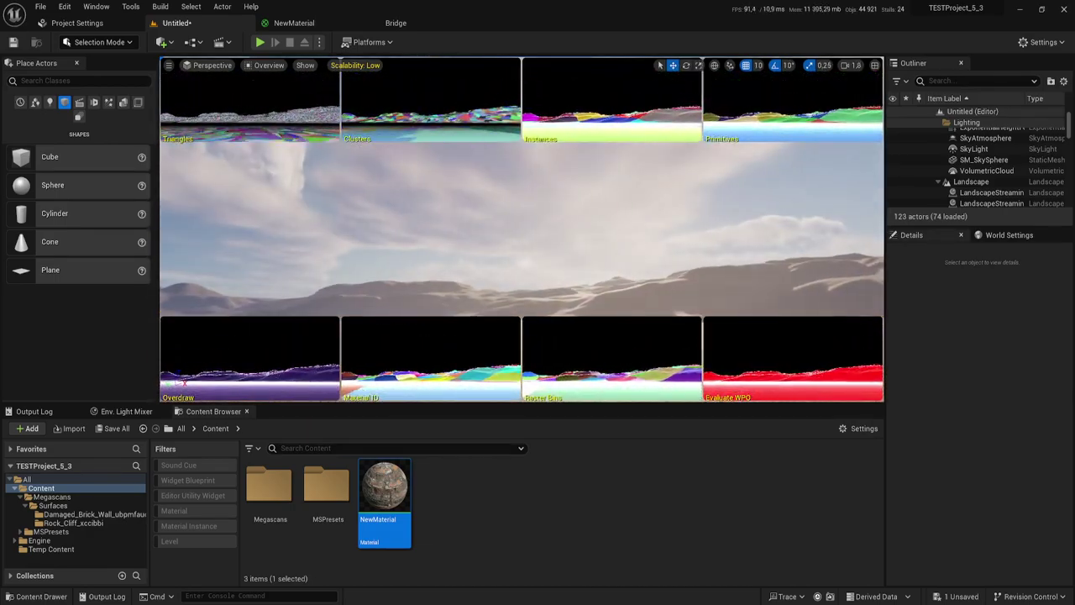
{"action": "scroll", "coordinate": [521, 227], "scroll_direction": "up", "scroll_amount": 2}
{"action": "key", "text": "s"}
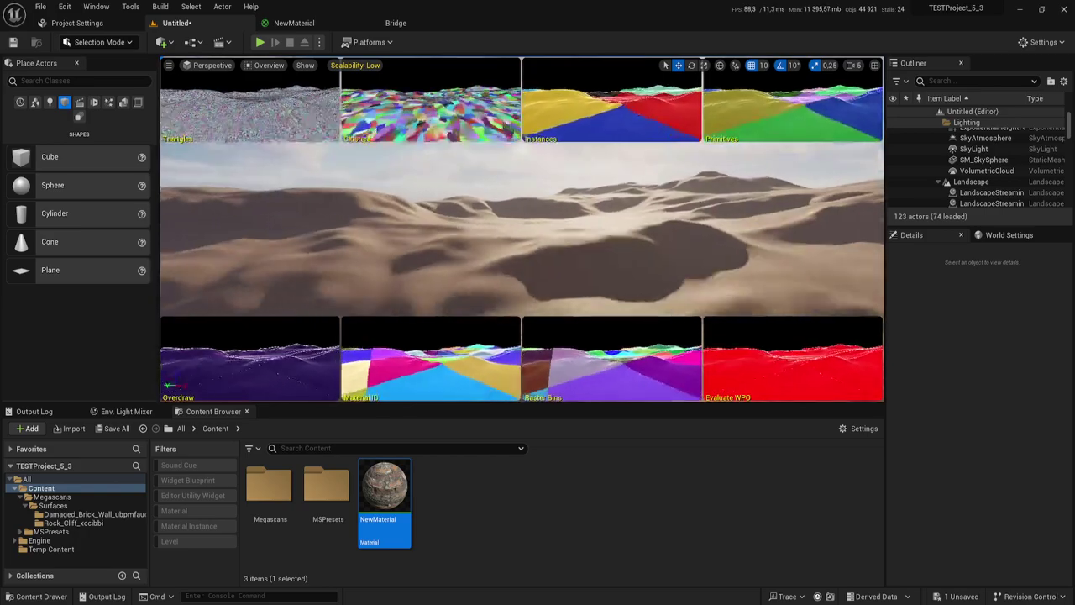
{"action": "key", "text": "w"}
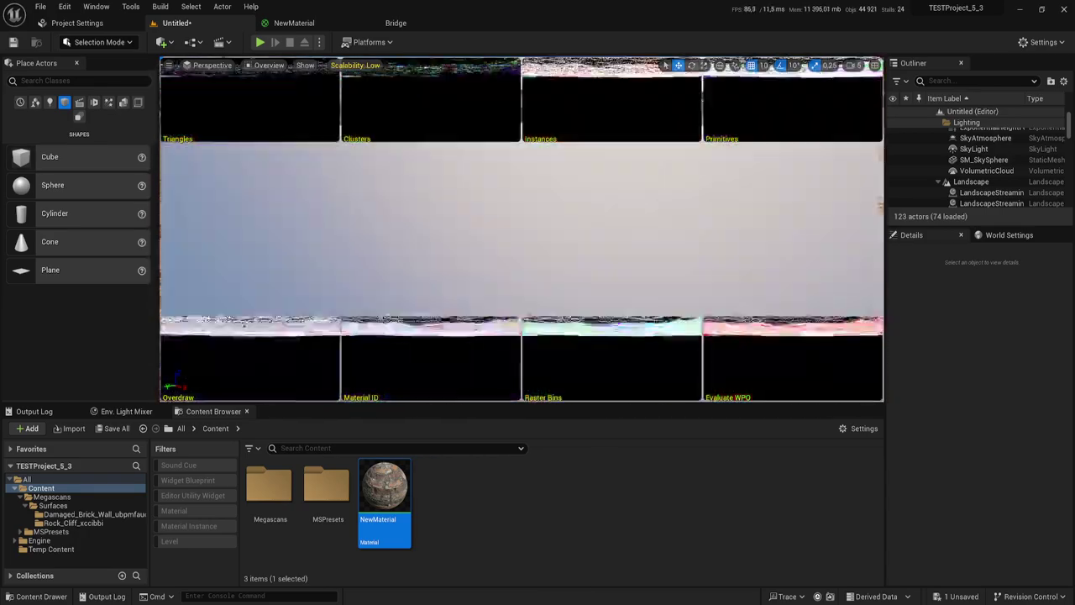
{"action": "scroll", "coordinate": [521, 227], "scroll_direction": "down", "scroll_amount": 1}
{"action": "key", "text": "s"}
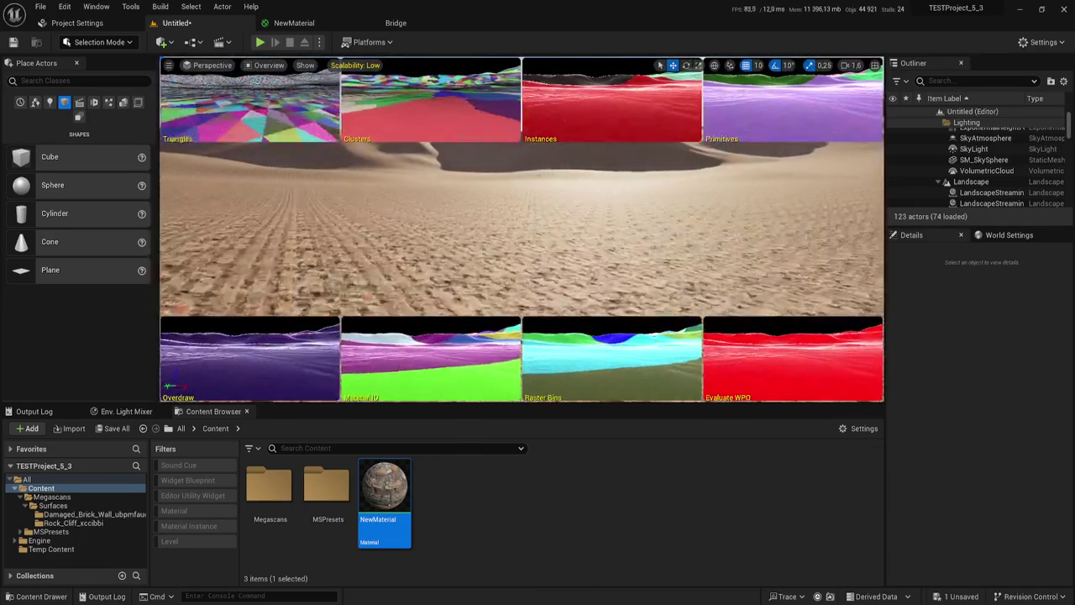
{"action": "key", "text": "w"}
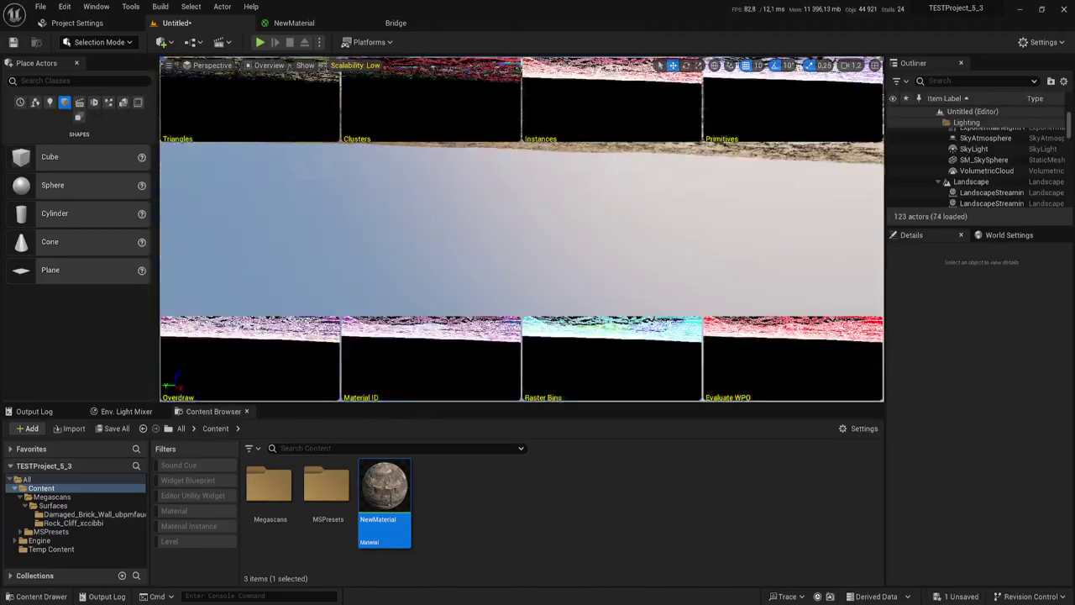
{"action": "key", "text": "s"}
{"action": "key", "text": "w"}
{"action": "key", "text": "s"}
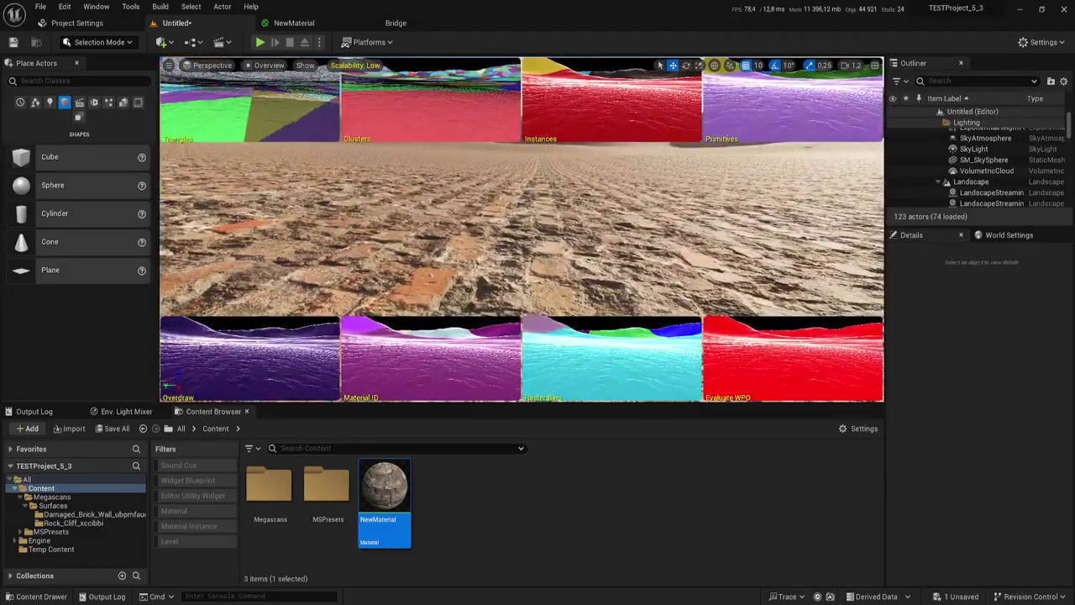